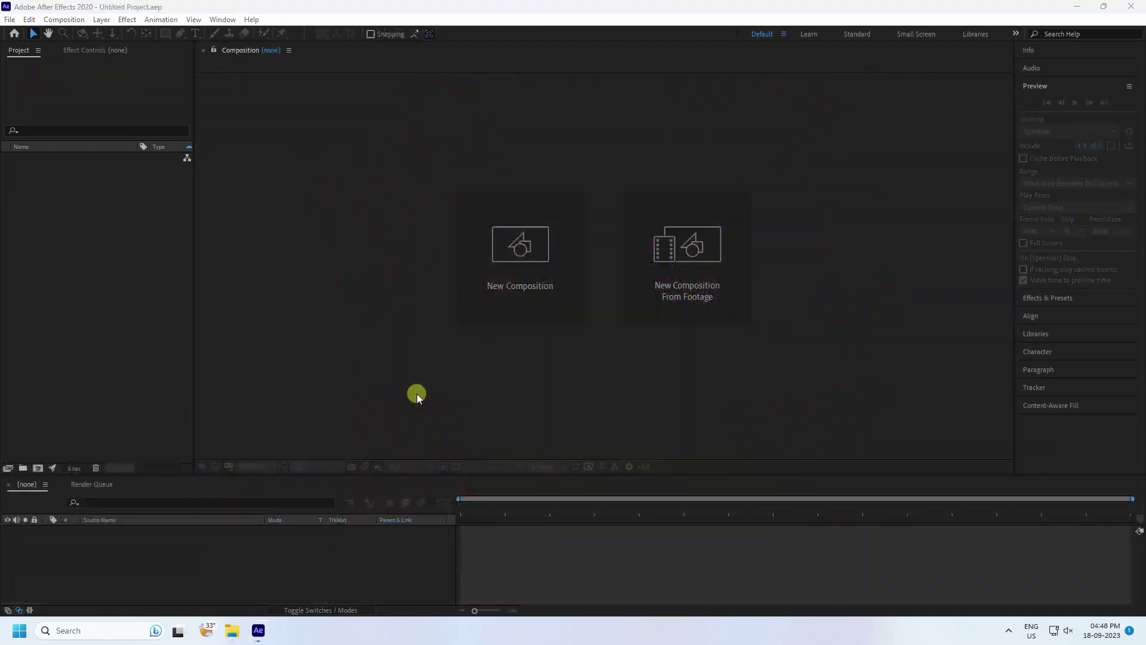
Create the 1920×1080 Comp 1 and import Logo Insta.png into the project
{"action": "left_click", "coordinate": [539, 289]}
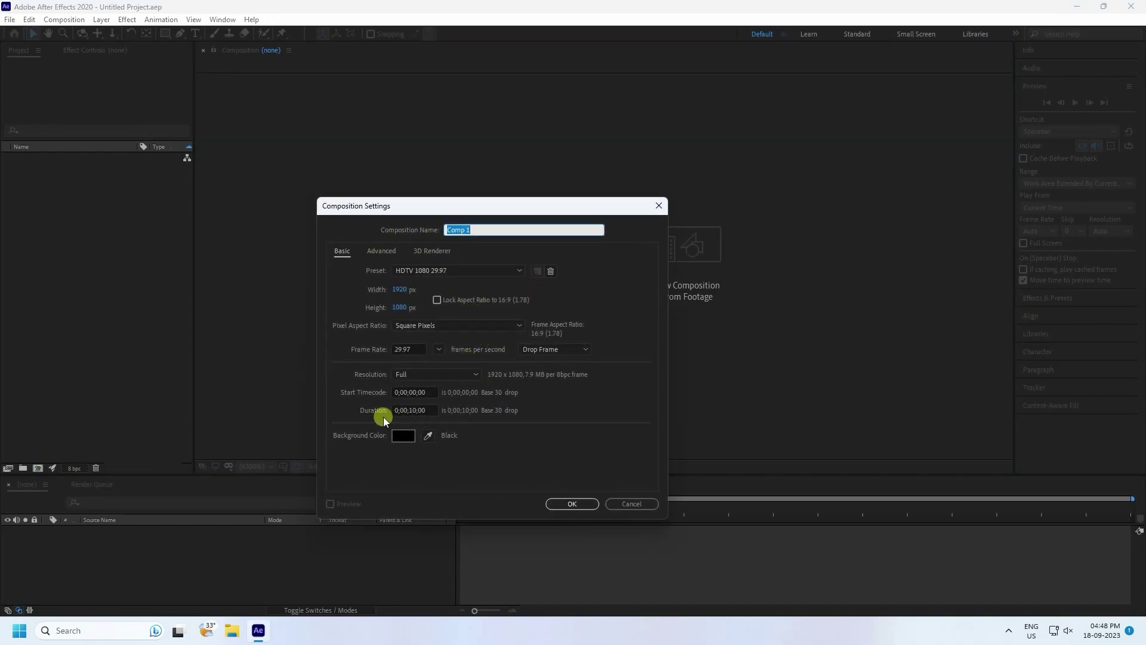
{"action": "left_click", "coordinate": [571, 504]}
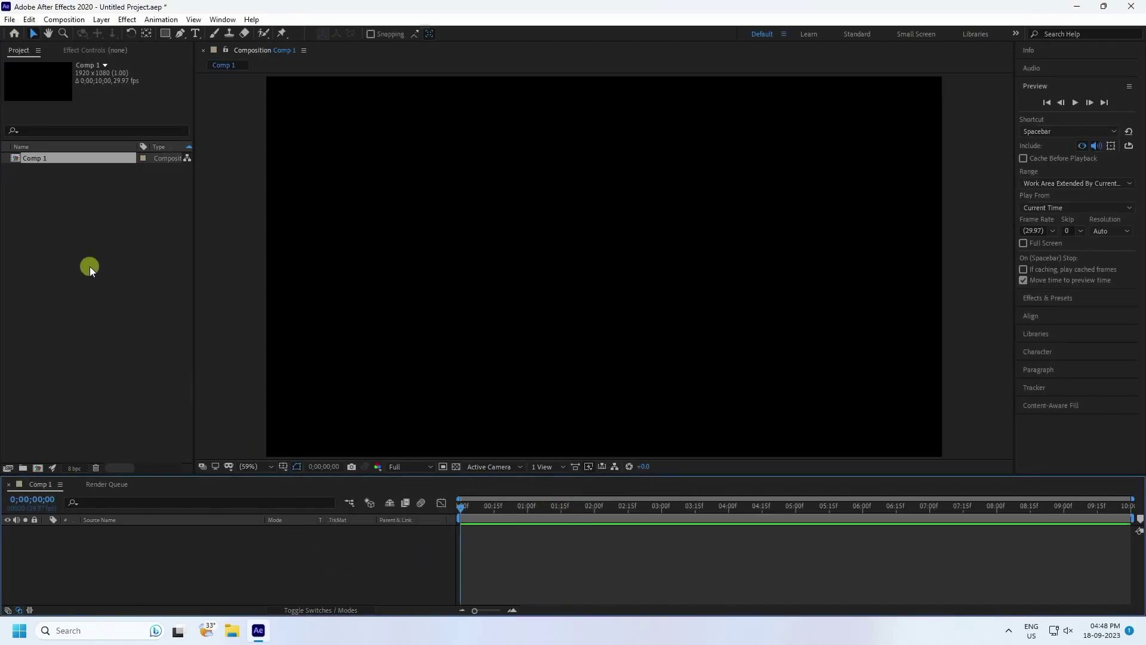
{"action": "right_click", "coordinate": [62, 239]}
{"action": "mouse_move", "coordinate": [88, 301]}
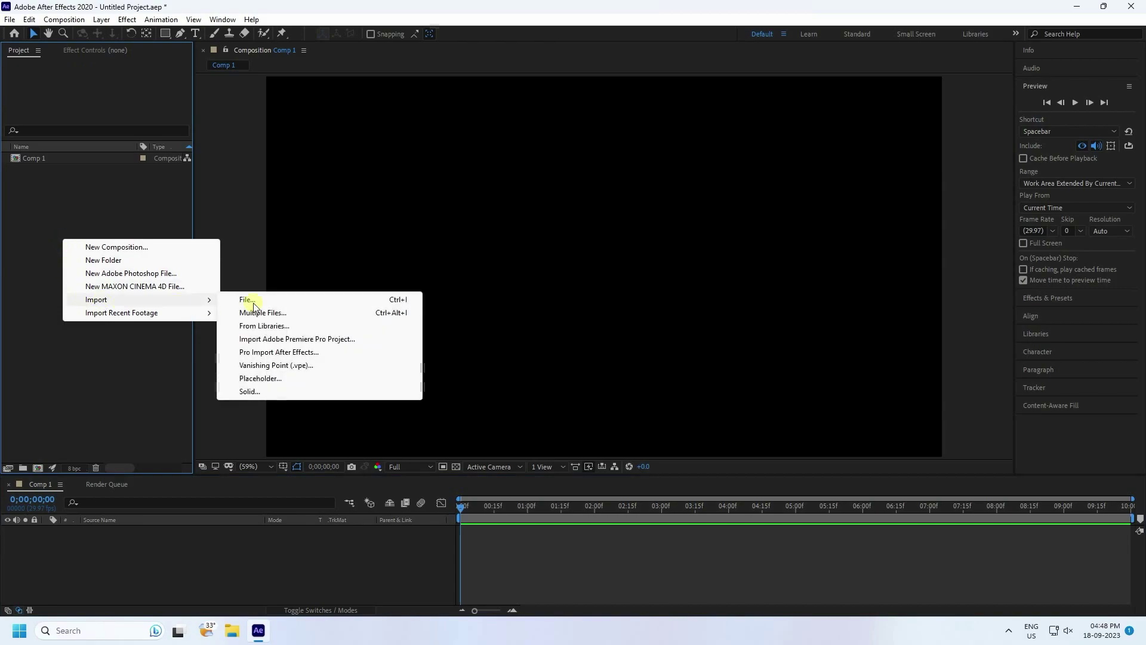
{"action": "left_click", "coordinate": [270, 302]}
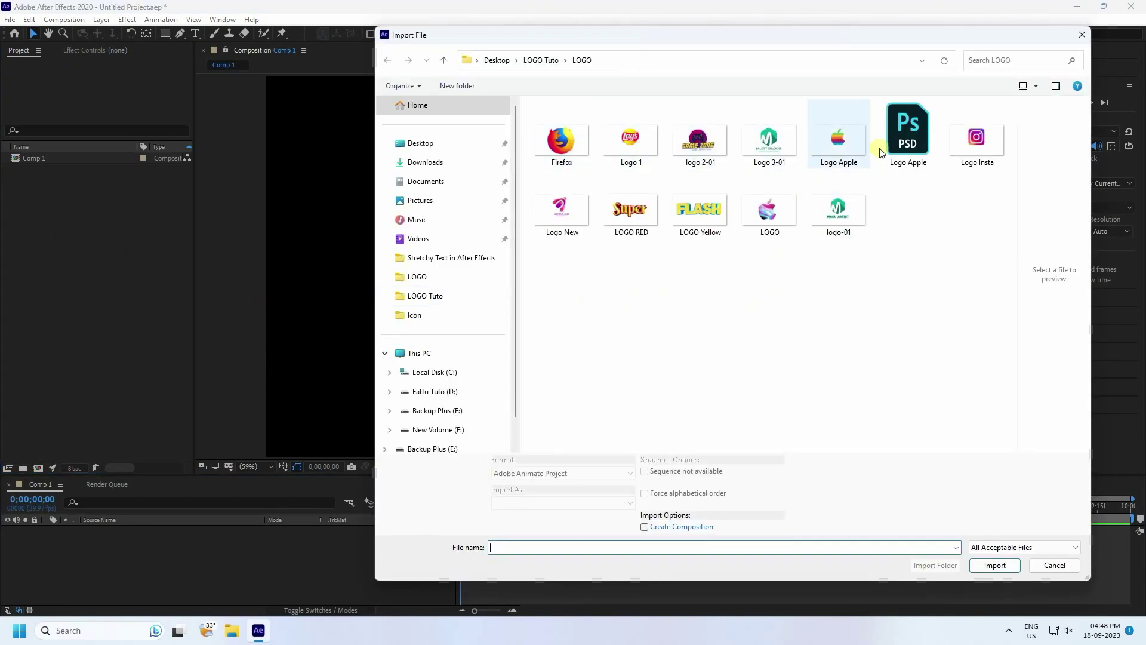
{"action": "left_click", "coordinate": [977, 143]}
{"action": "left_click", "coordinate": [994, 556]}
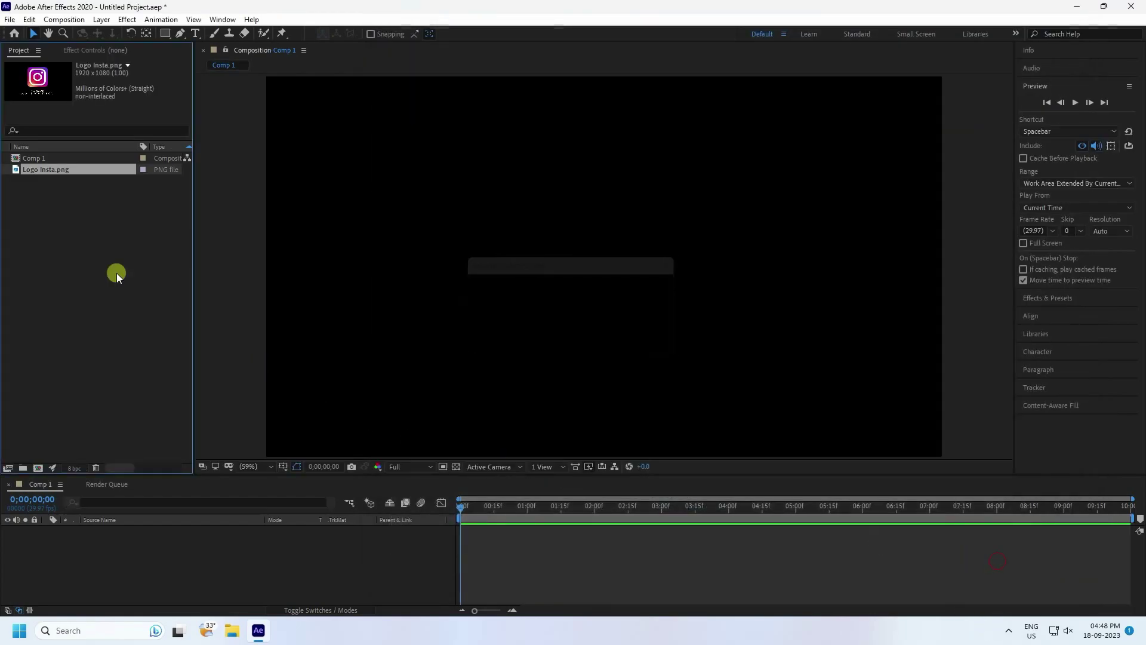
Place Logo Insta.png in Comp 1 and set its Scale to 75%
{"action": "left_click_drag", "start_coordinate": [106, 284], "coordinate": [206, 550]}
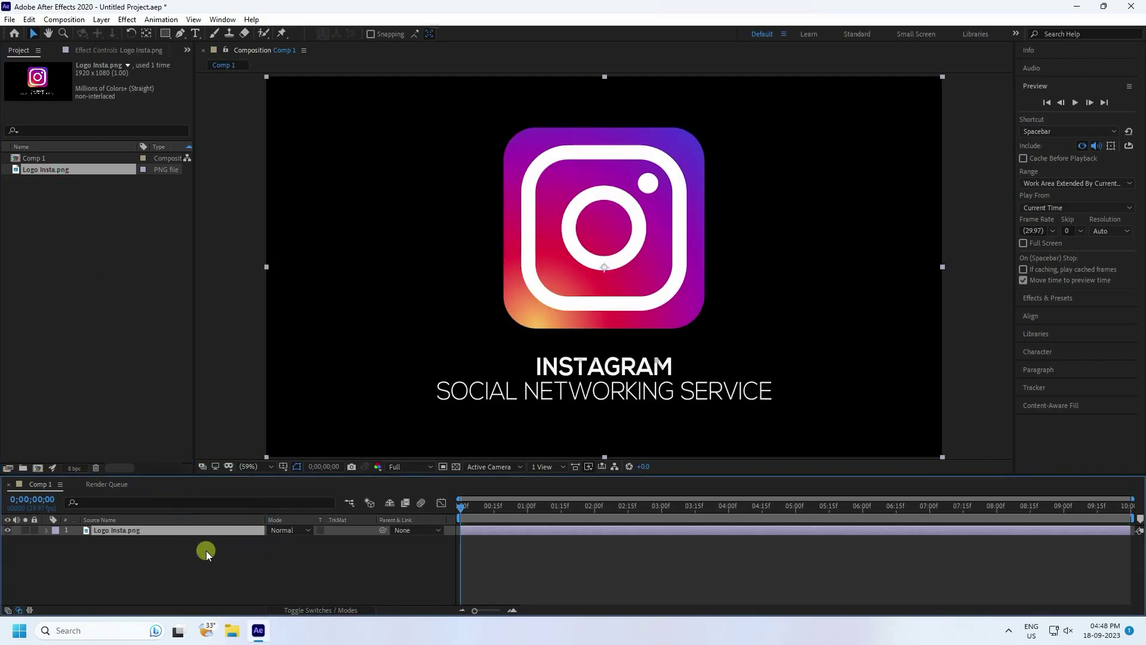
{"action": "scroll", "coordinate": [613, 282], "scroll_direction": "down", "scroll_amount": 1}
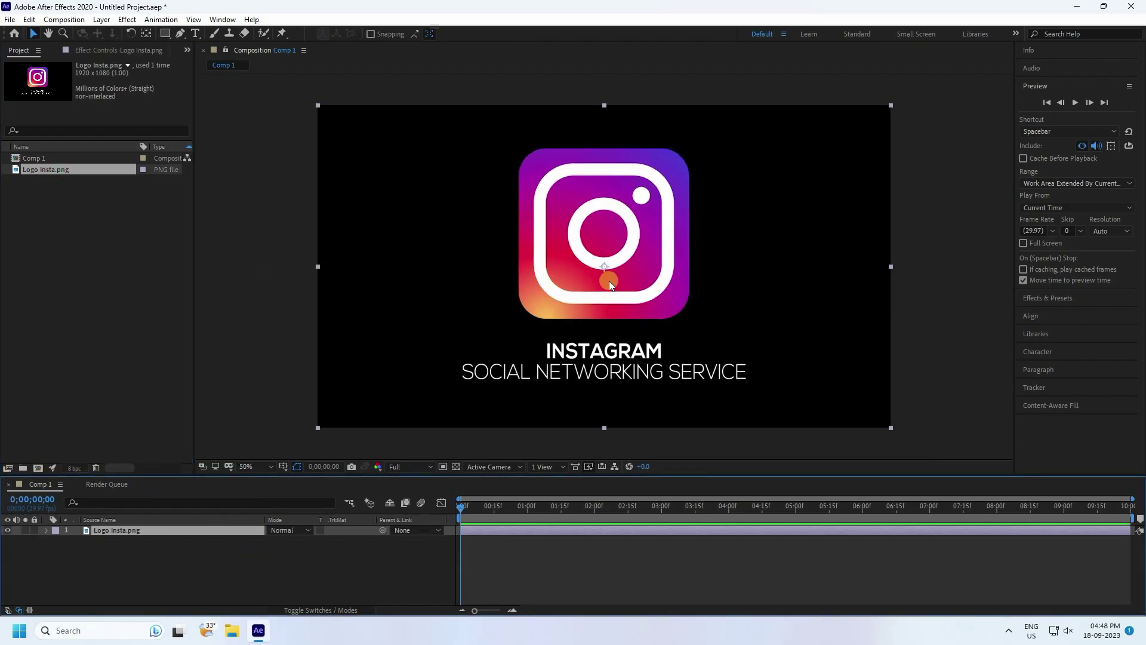
{"action": "key", "text": "."}
{"action": "key", "text": "."}
{"action": "key", "text": "s"}
{"action": "left_click", "coordinate": [287, 540]}
{"action": "type", "text": "75"}
{"action": "key", "text": "Return"}
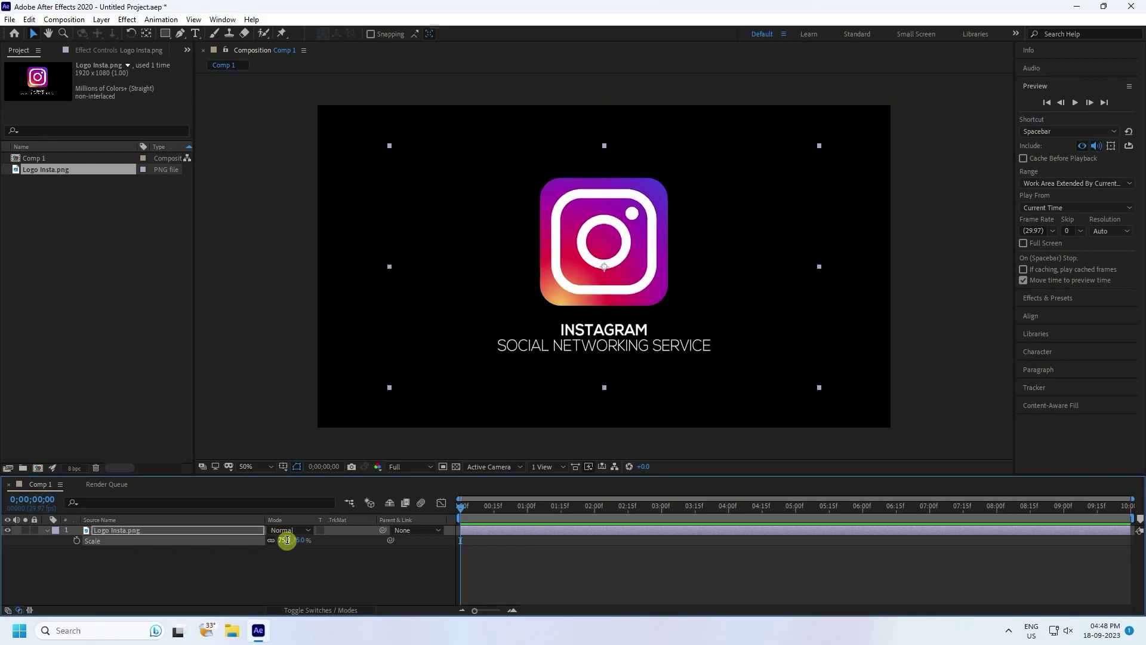
Turn on the 3D Layer switch for the logo layer
{"action": "left_click", "coordinate": [46, 532]}
{"action": "left_click", "coordinate": [332, 563]}
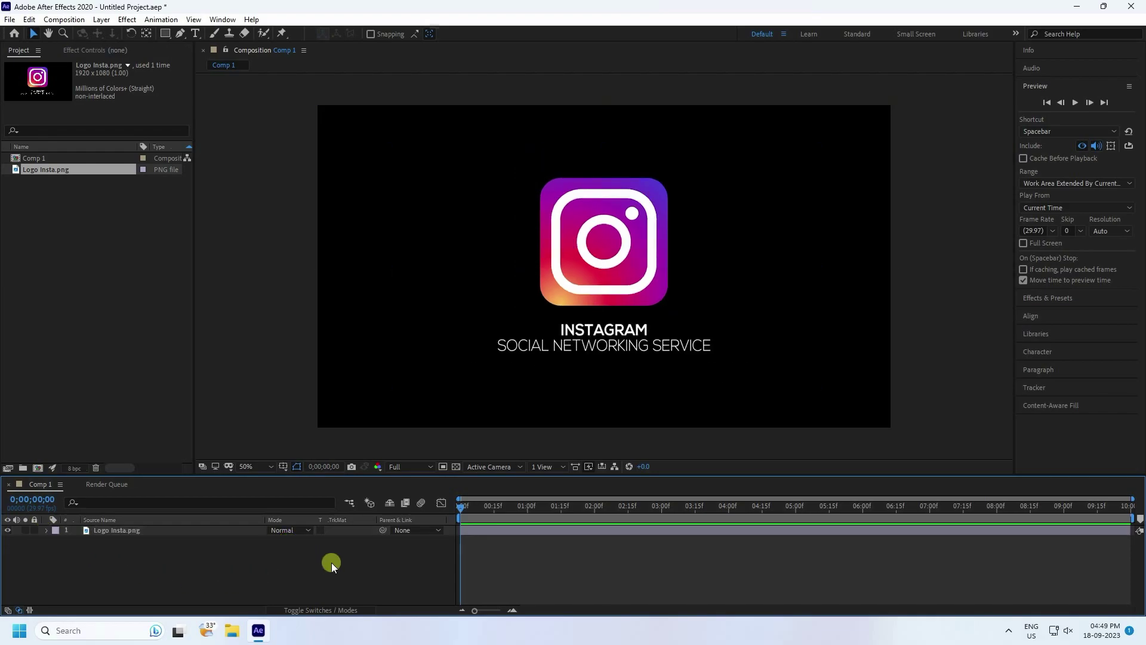
{"action": "left_click", "coordinate": [321, 609]}
{"action": "left_click", "coordinate": [333, 530]}
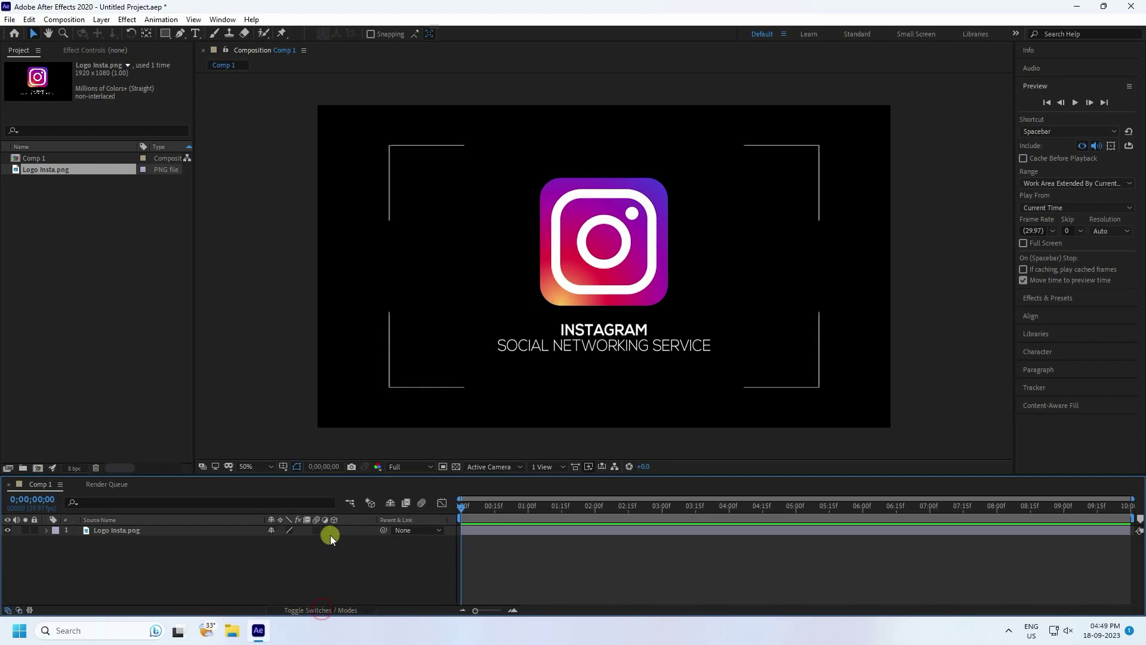
{"action": "left_click", "coordinate": [335, 531]}
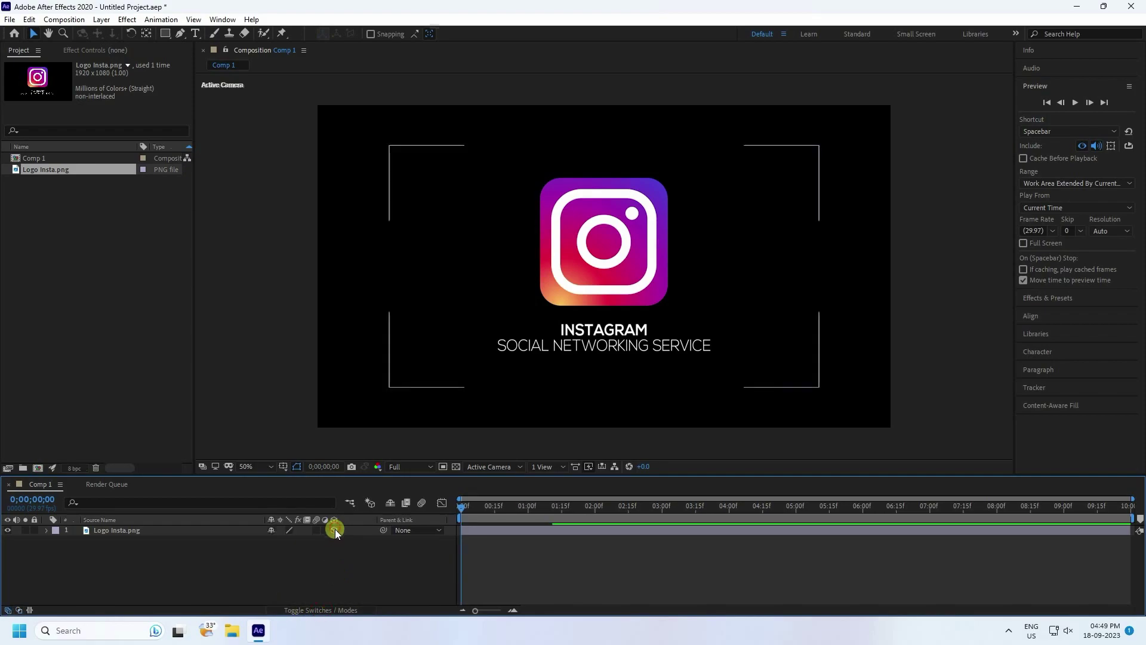
Add Camera 1 to the composition with default settings
{"action": "right_click", "coordinate": [221, 582]}
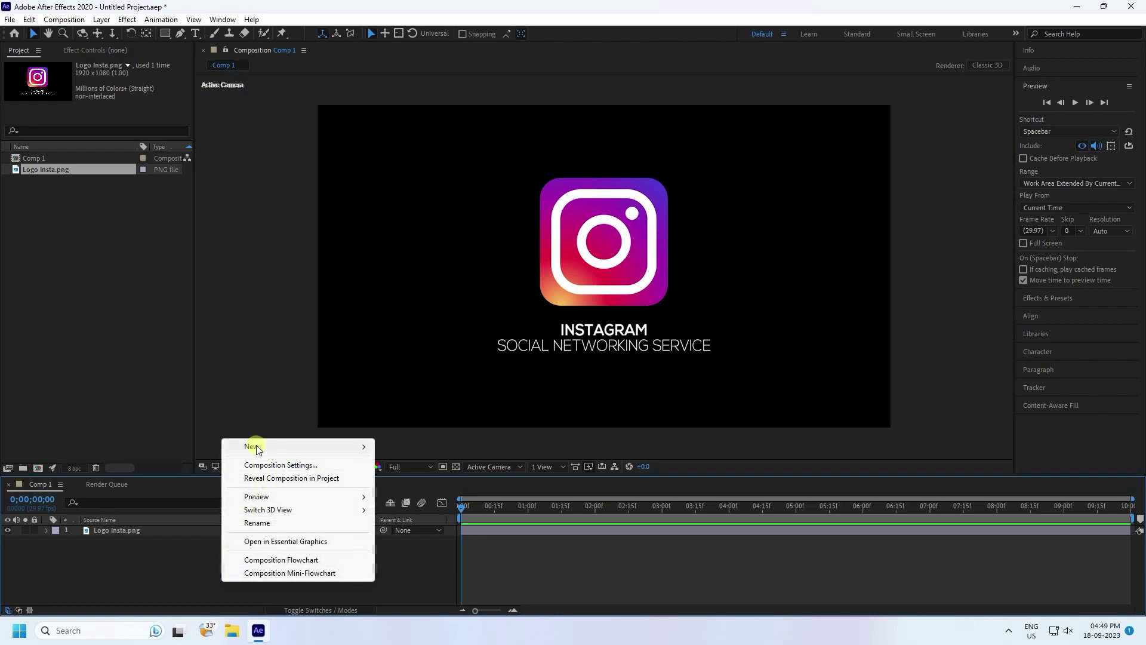
{"action": "mouse_move", "coordinate": [257, 445]}
{"action": "left_click", "coordinate": [429, 507]}
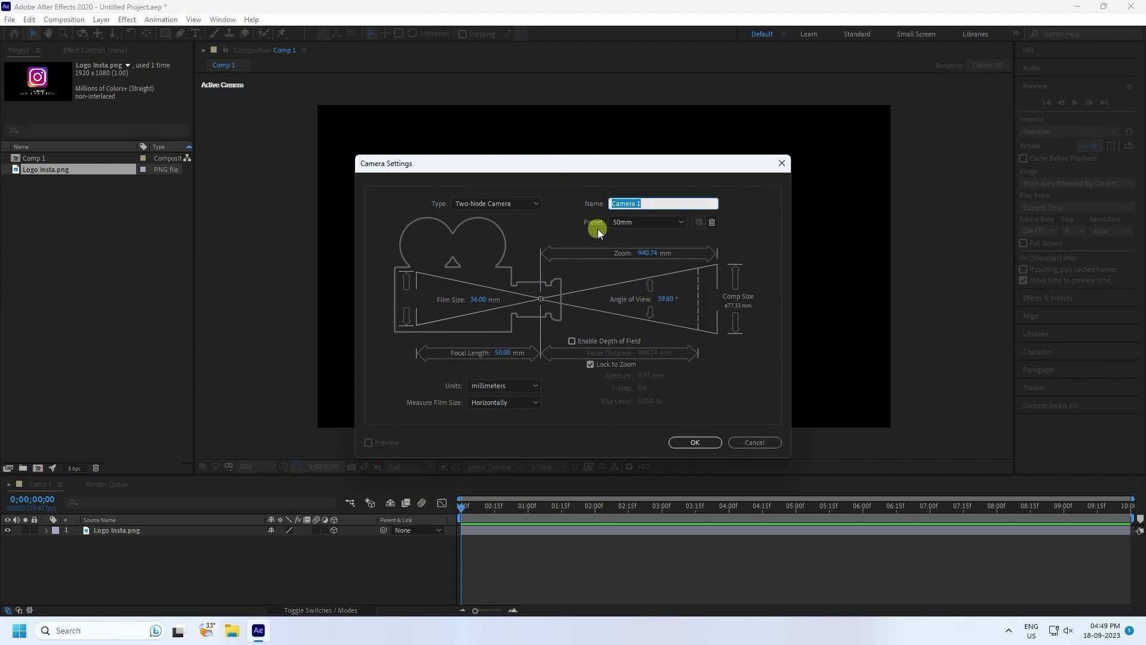
{"action": "left_click", "coordinate": [688, 442]}
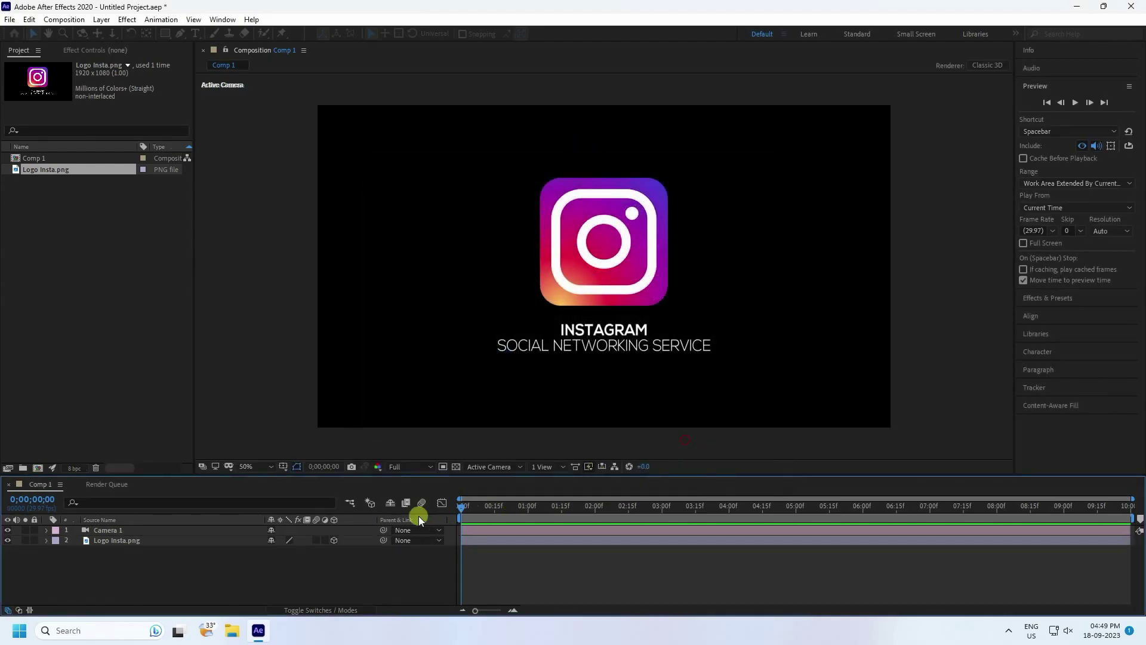
Add Null 1, parent Camera 1 to it, and make the null 3D
{"action": "right_click", "coordinate": [239, 572]}
{"action": "mouse_move", "coordinate": [267, 439]}
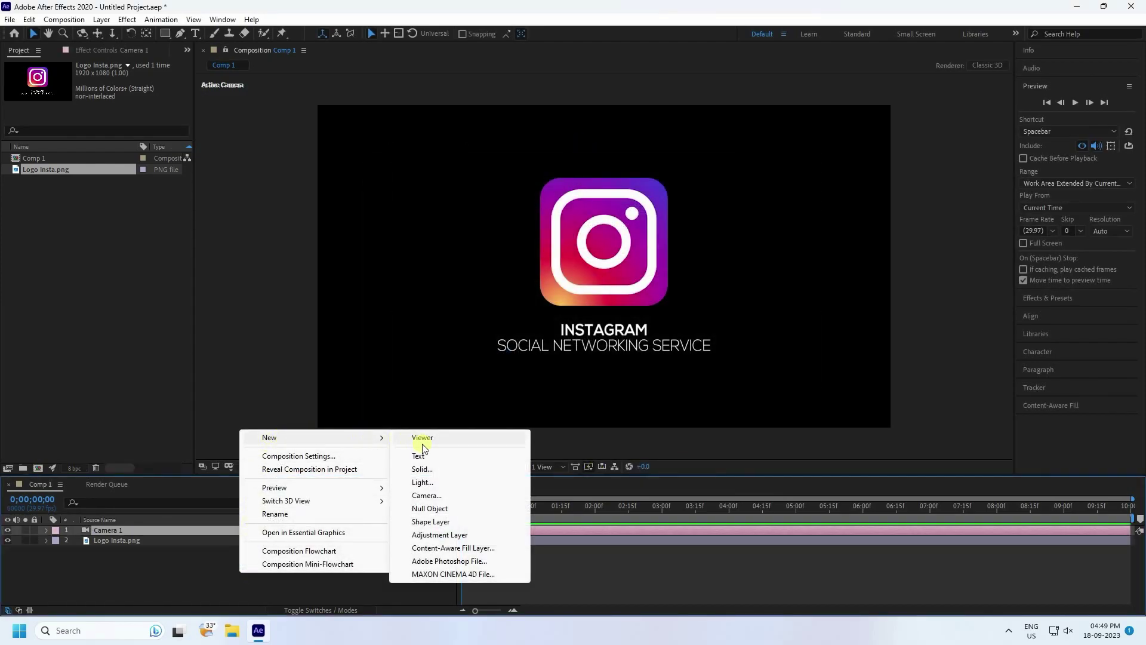
{"action": "left_click", "coordinate": [427, 508]}
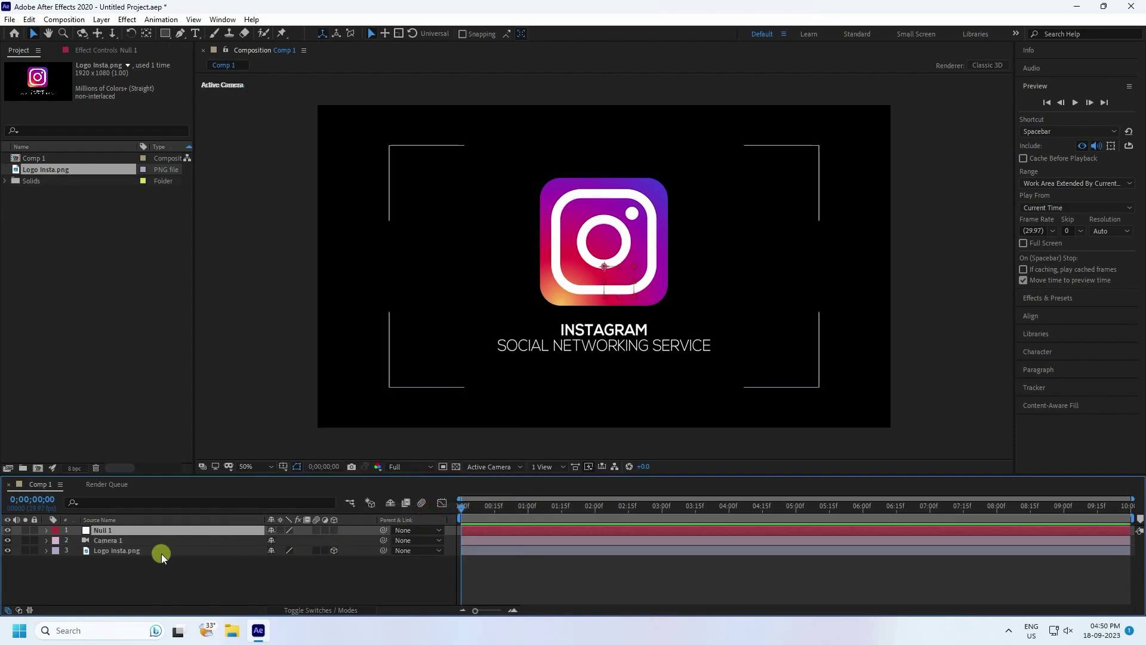
{"action": "left_click", "coordinate": [101, 539]}
{"action": "left_click_drag", "start_coordinate": [383, 540], "coordinate": [130, 530]}
{"action": "left_click", "coordinate": [103, 531]}
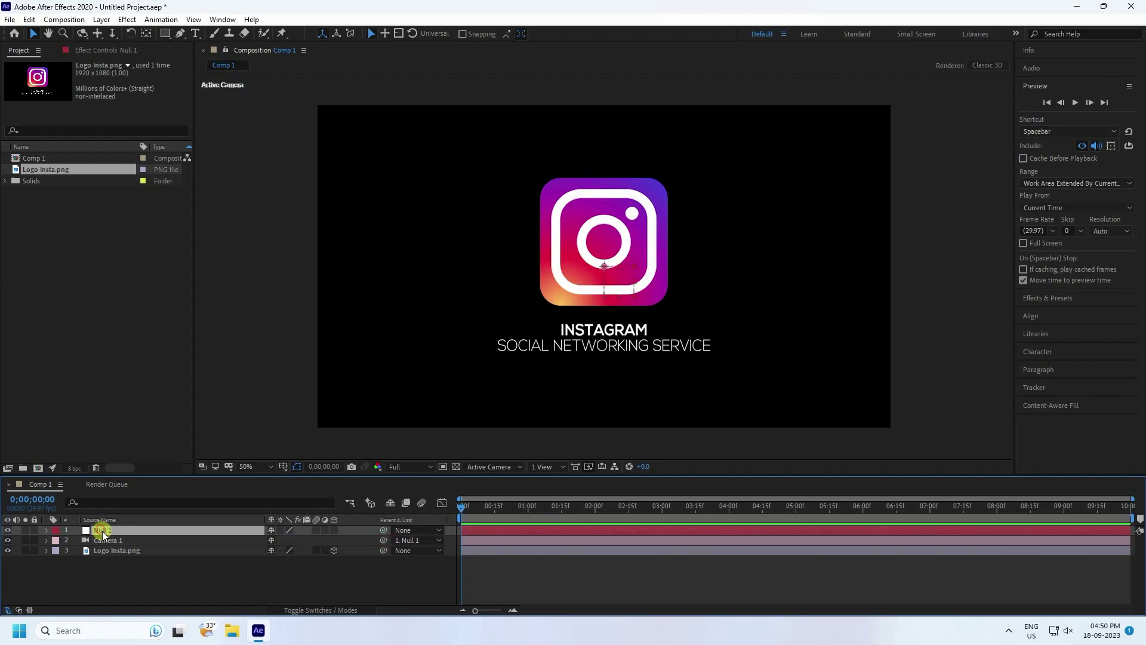
{"action": "left_click", "coordinate": [336, 530]}
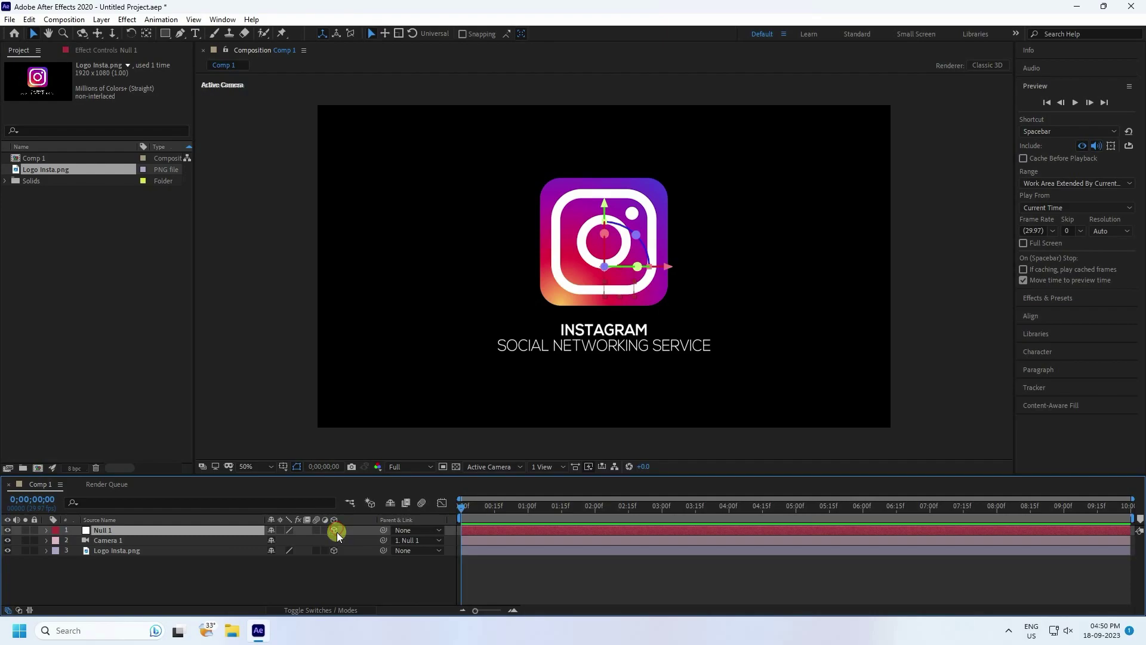
{"action": "left_click", "coordinate": [46, 531]}
{"action": "left_click", "coordinate": [57, 542]}
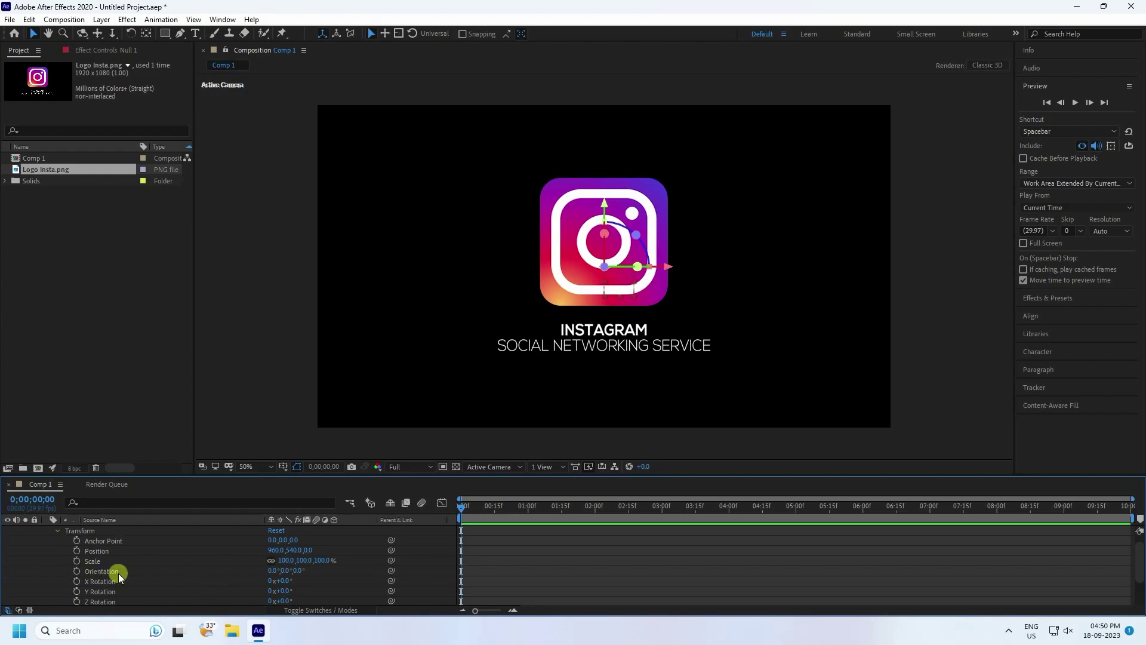
Set Null 1's Orientation to 320°, 0°, 330° and X Rotation to 63°
{"action": "left_click", "coordinate": [270, 570]}
{"action": "type", "text": "320"}
{"action": "key", "text": "Return"}
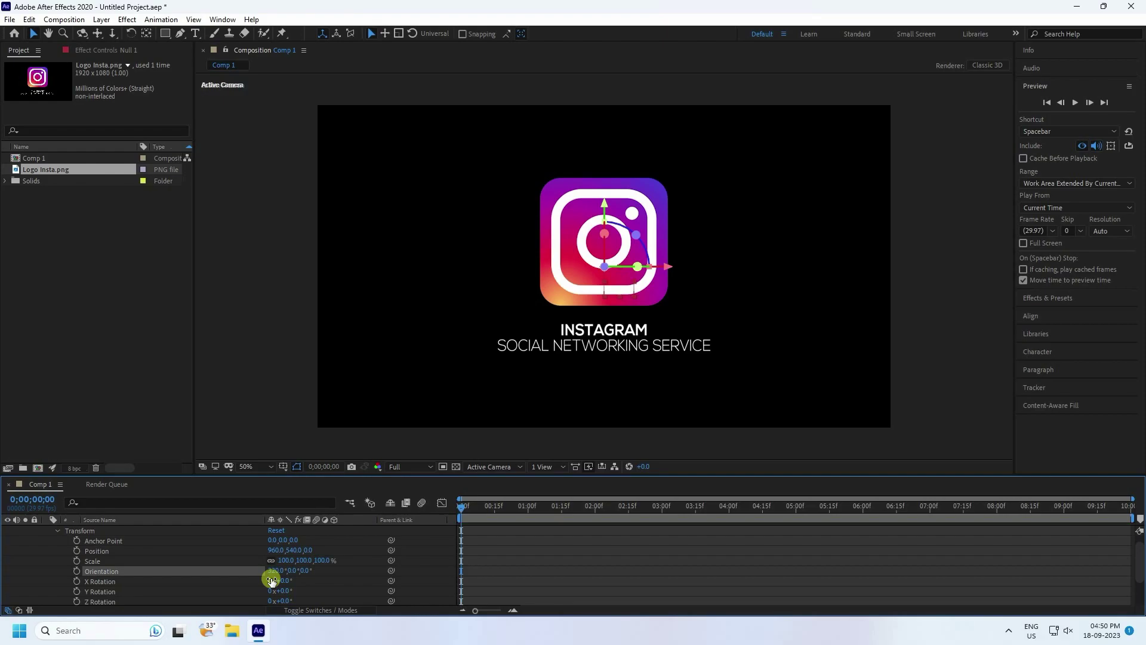
{"action": "left_click", "coordinate": [305, 571]}
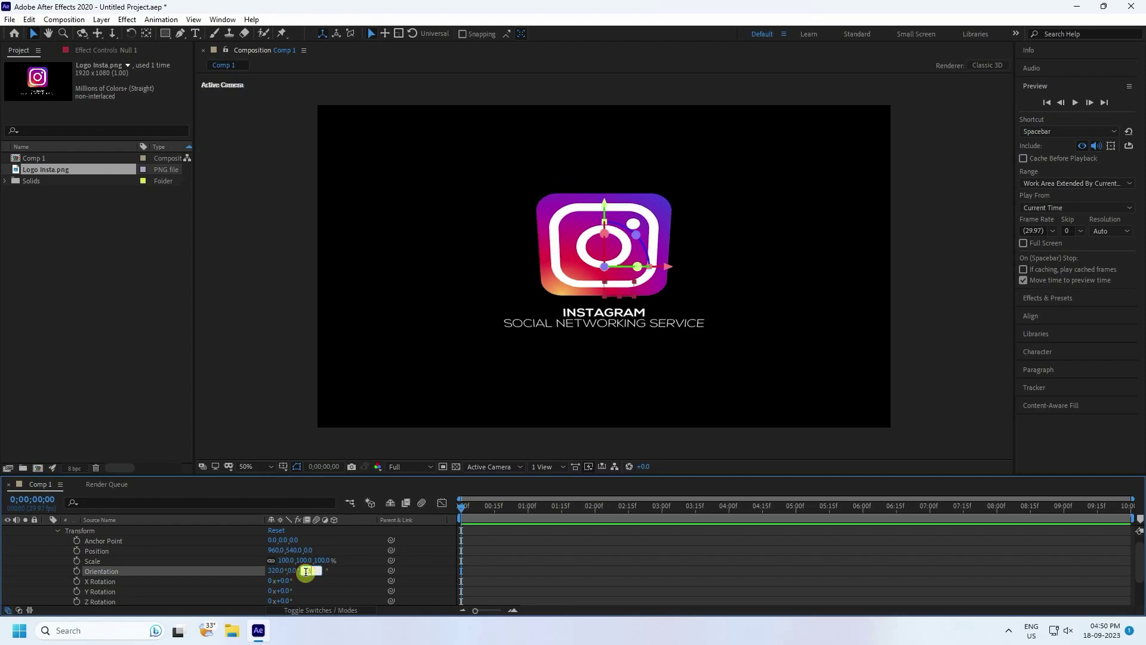
{"action": "key", "text": "Return"}
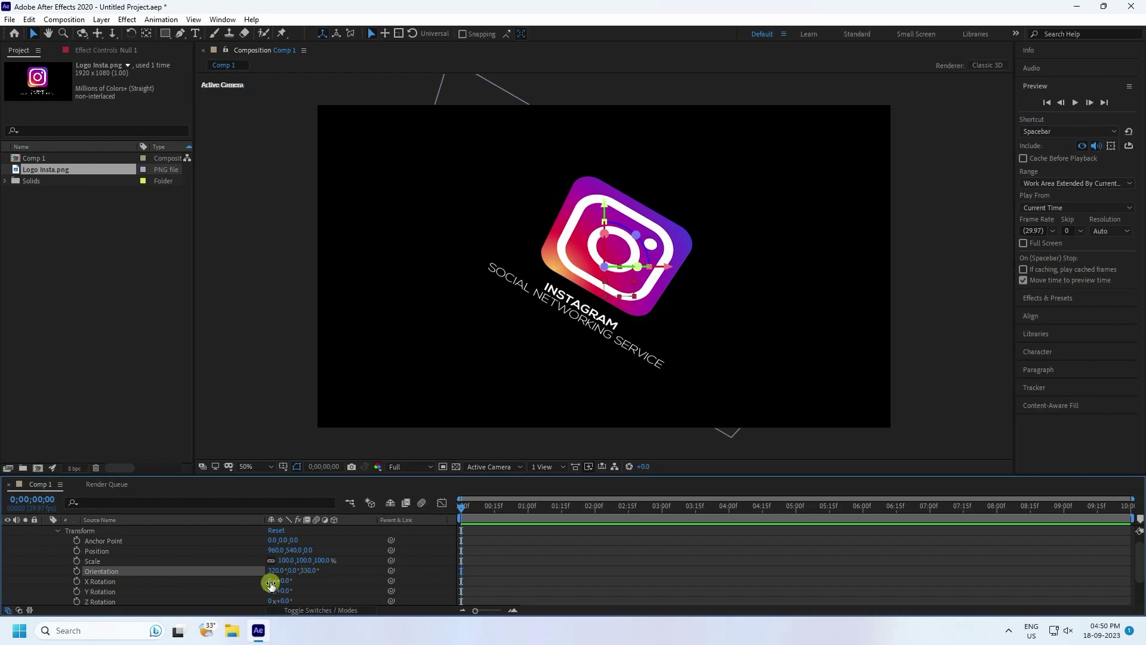
{"action": "mouse_move", "coordinate": [281, 580]}
{"action": "left_mouse_down"}
{"action": "mouse_move", "coordinate": [325, 576]}
{"action": "mouse_move", "coordinate": [287, 581]}
{"action": "left_mouse_up"}
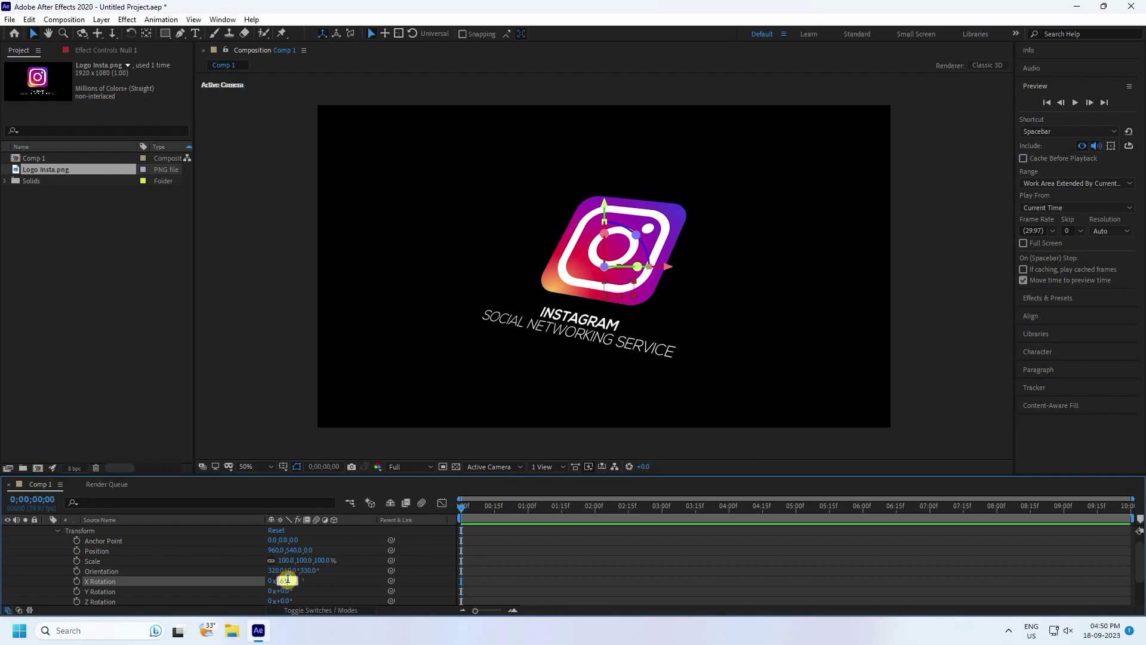
{"action": "key", "text": "Return"}
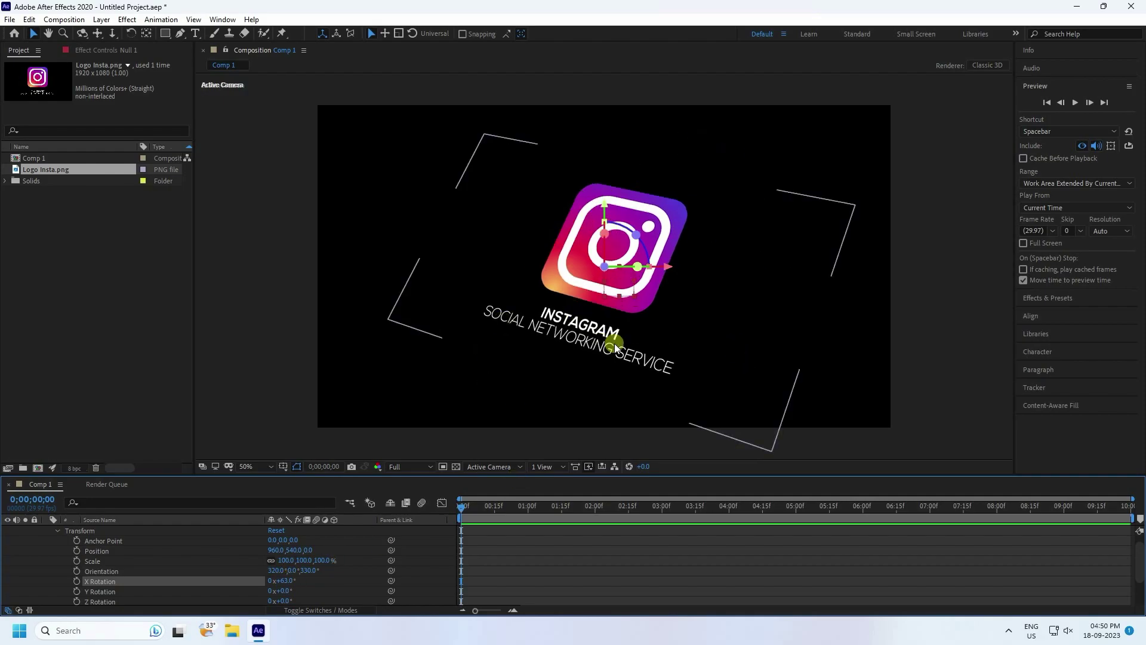
{"action": "left_click", "coordinate": [58, 531]}
Create a solid named BG and move it to the bottom of the layer stack
{"action": "left_click", "coordinate": [46, 530]}
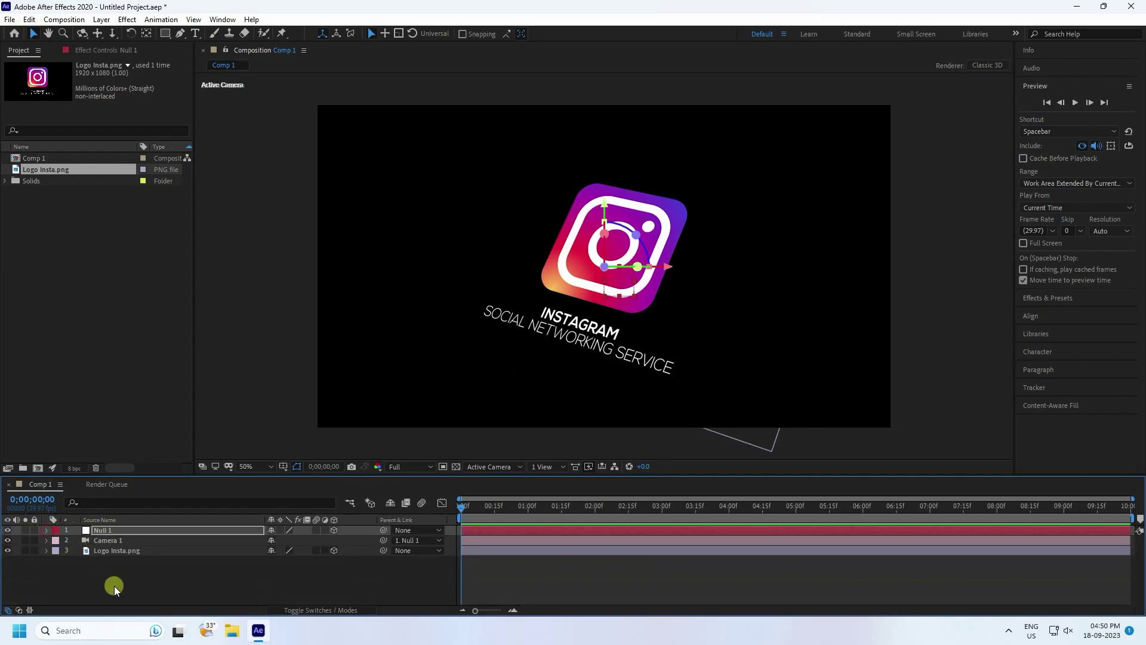
{"action": "right_click", "coordinate": [113, 586]}
{"action": "mouse_move", "coordinate": [144, 456]}
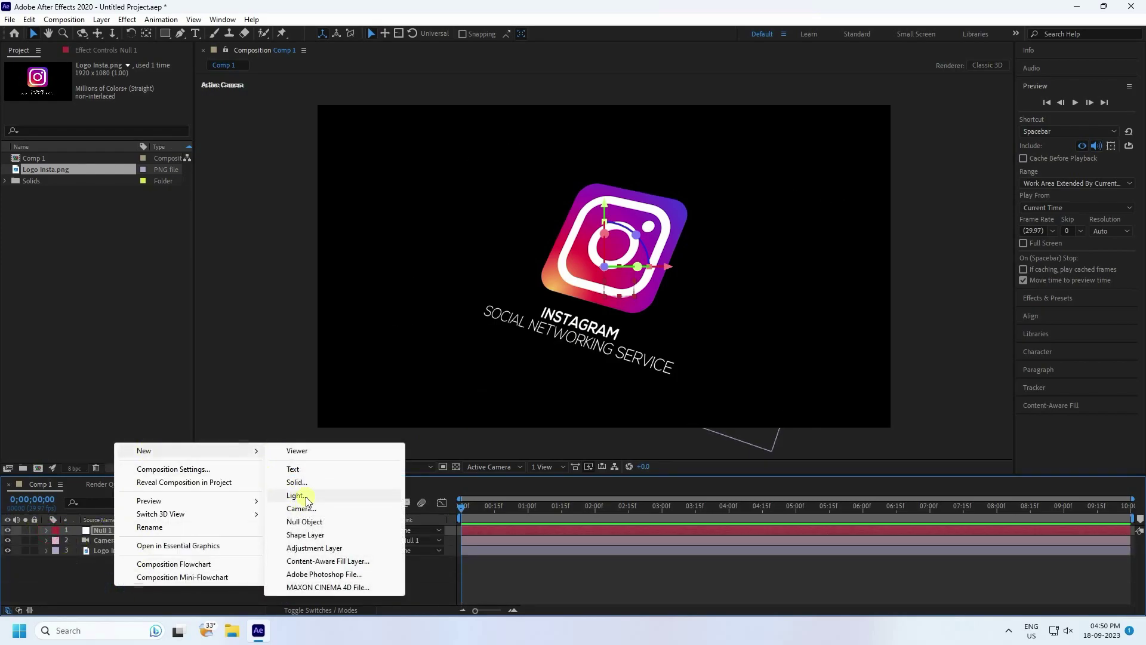
{"action": "left_click", "coordinate": [295, 481]}
{"action": "type", "text": "BG"}
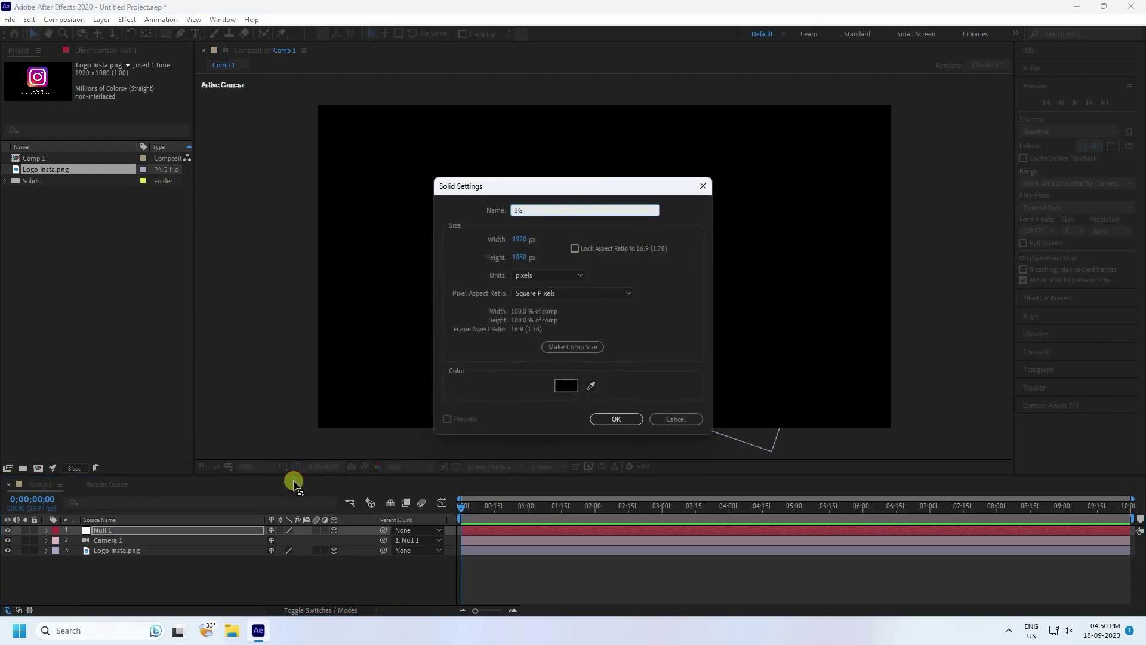
{"action": "left_click", "coordinate": [617, 422]}
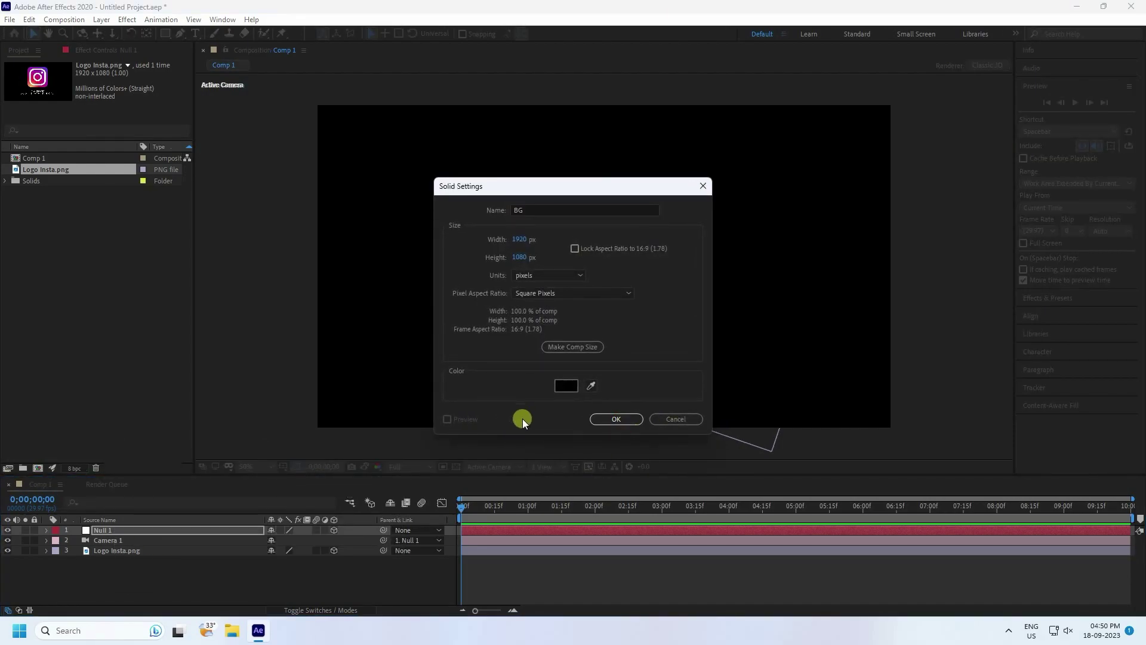
{"action": "left_click_drag", "start_coordinate": [96, 531], "coordinate": [106, 566]}
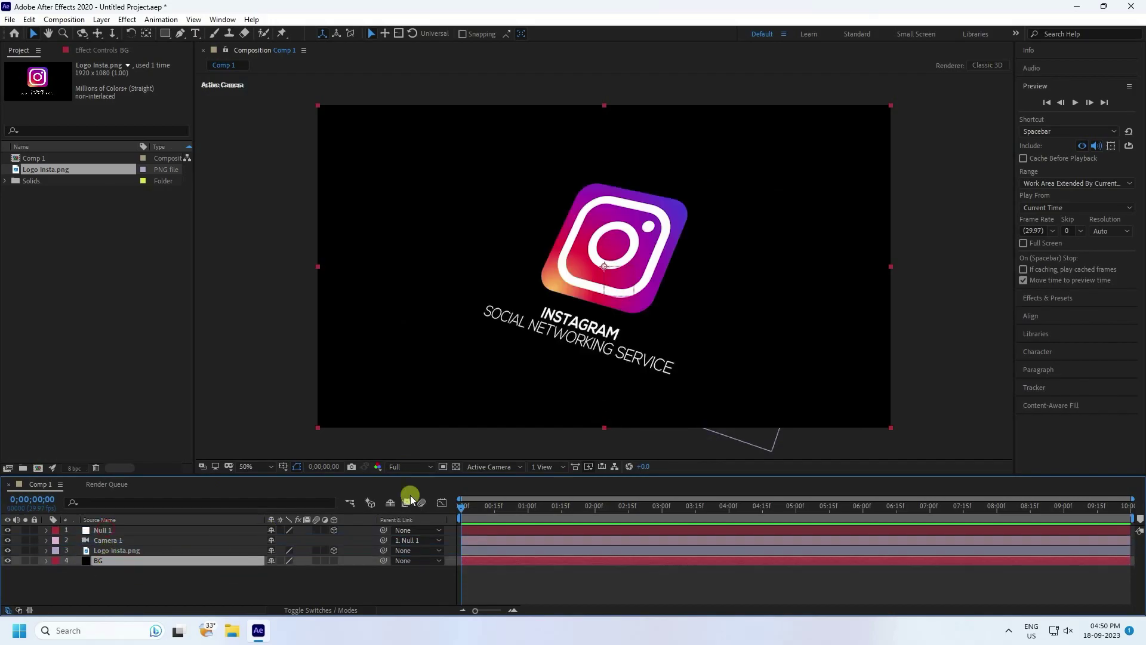
Apply Gradient Ramp to BG with its start point at the bottom edge
{"action": "left_click", "coordinate": [1041, 296]}
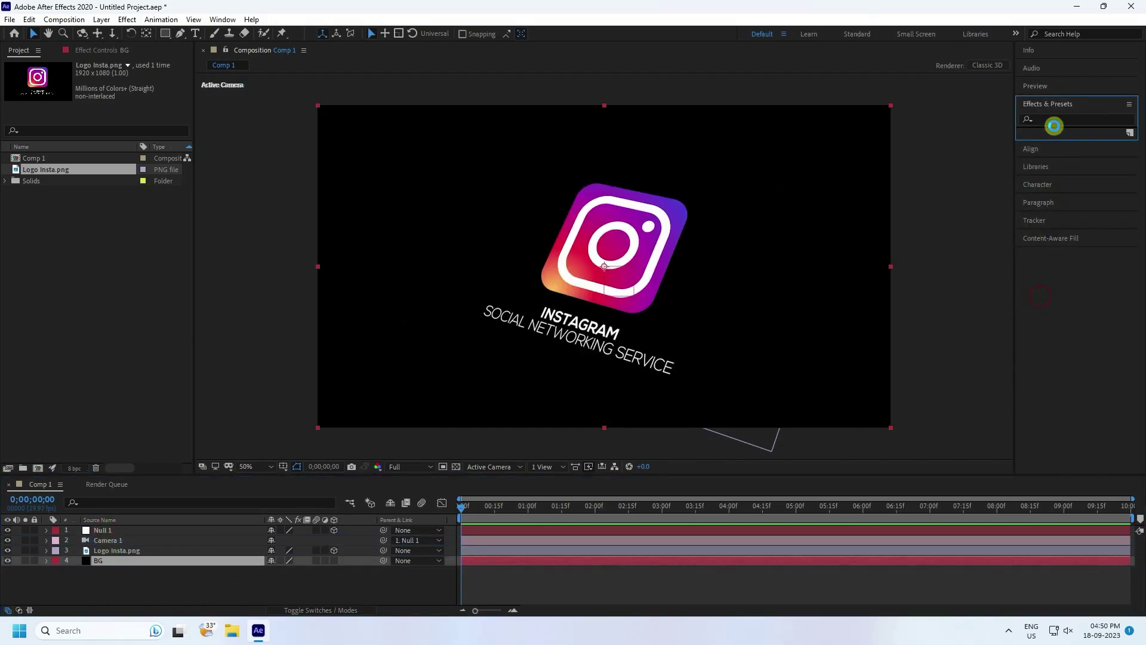
{"action": "left_click", "coordinate": [1053, 119]}
{"action": "type", "text": "ramp"}
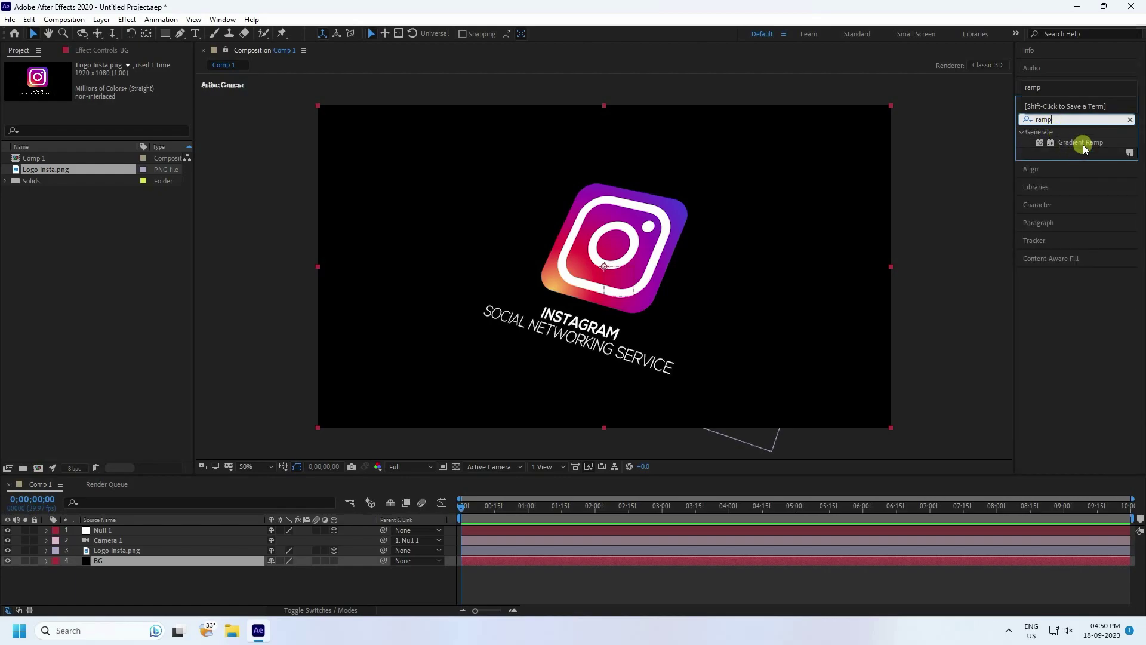
{"action": "left_click_drag", "start_coordinate": [1083, 144], "coordinate": [145, 562]}
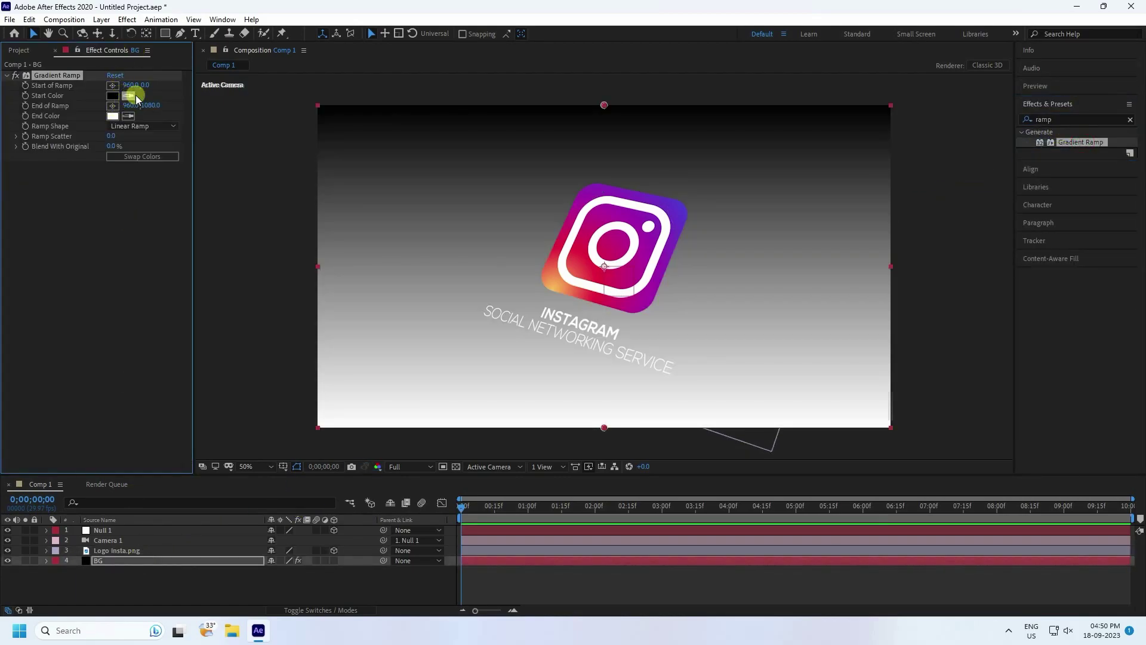
{"action": "left_click_drag", "start_coordinate": [604, 106], "coordinate": [604, 108]}
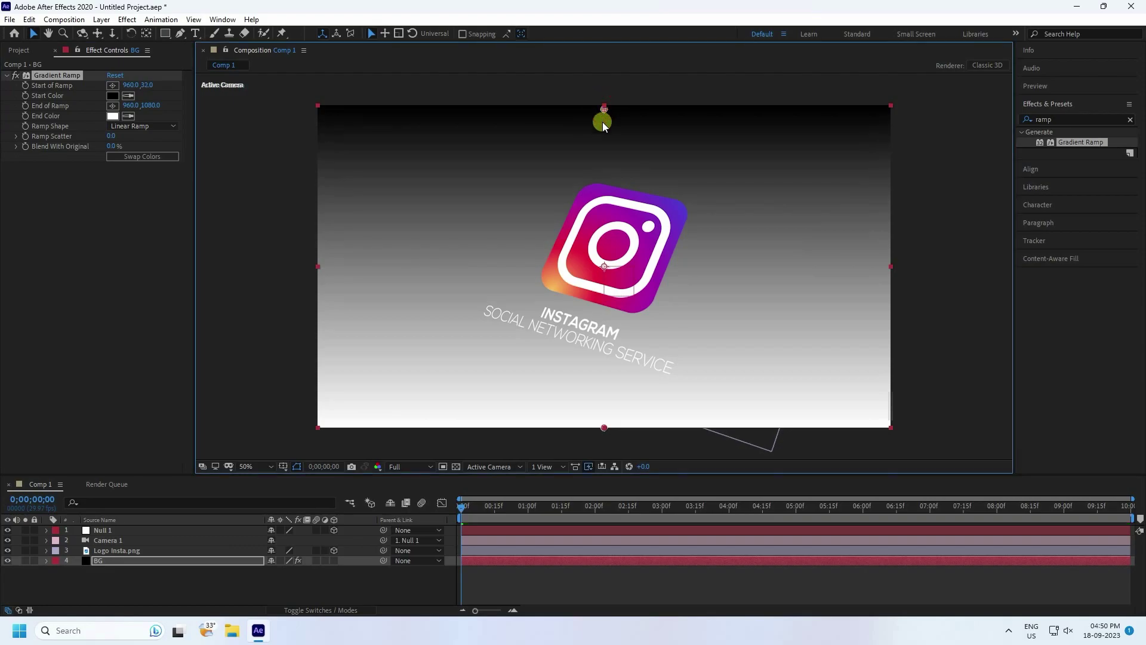
{"action": "left_click_drag", "start_coordinate": [606, 309], "coordinate": [605, 427]}
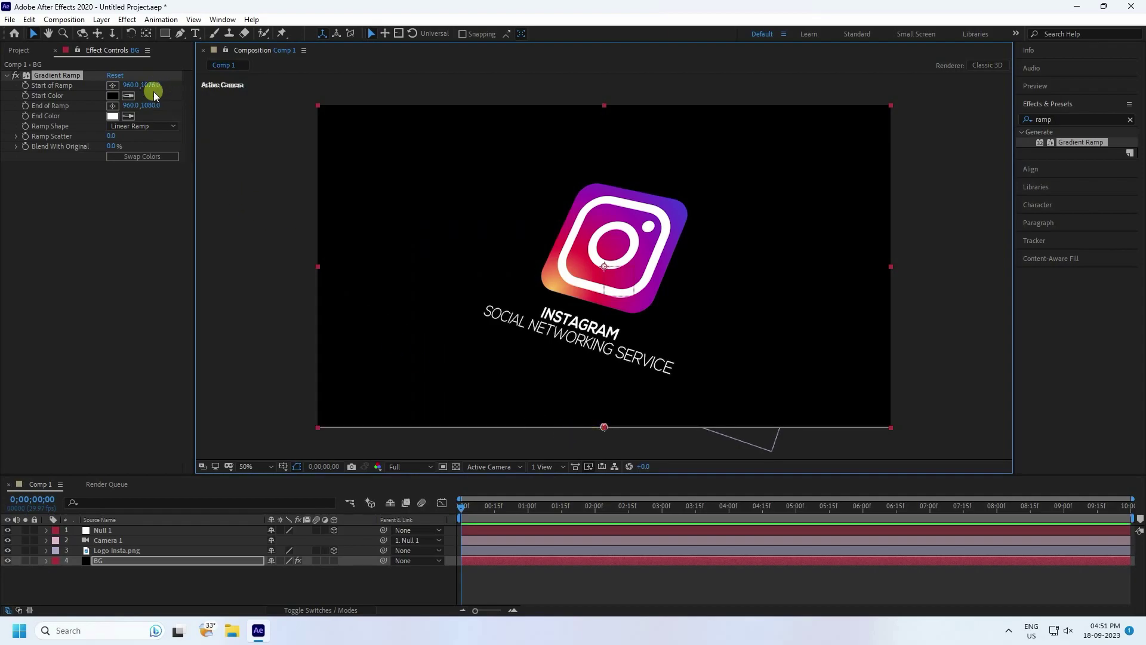
Make the ramp radial, dark red 3A0000 to black, stretched beyond the frame
{"action": "left_click", "coordinate": [125, 127]}
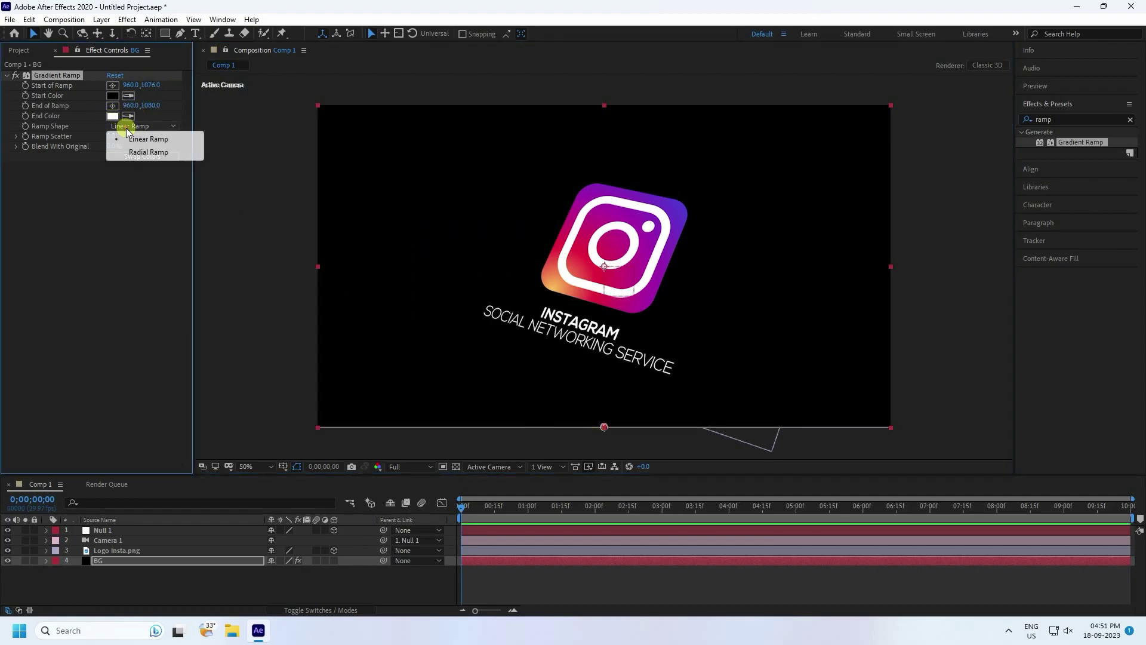
{"action": "left_click", "coordinate": [135, 153]}
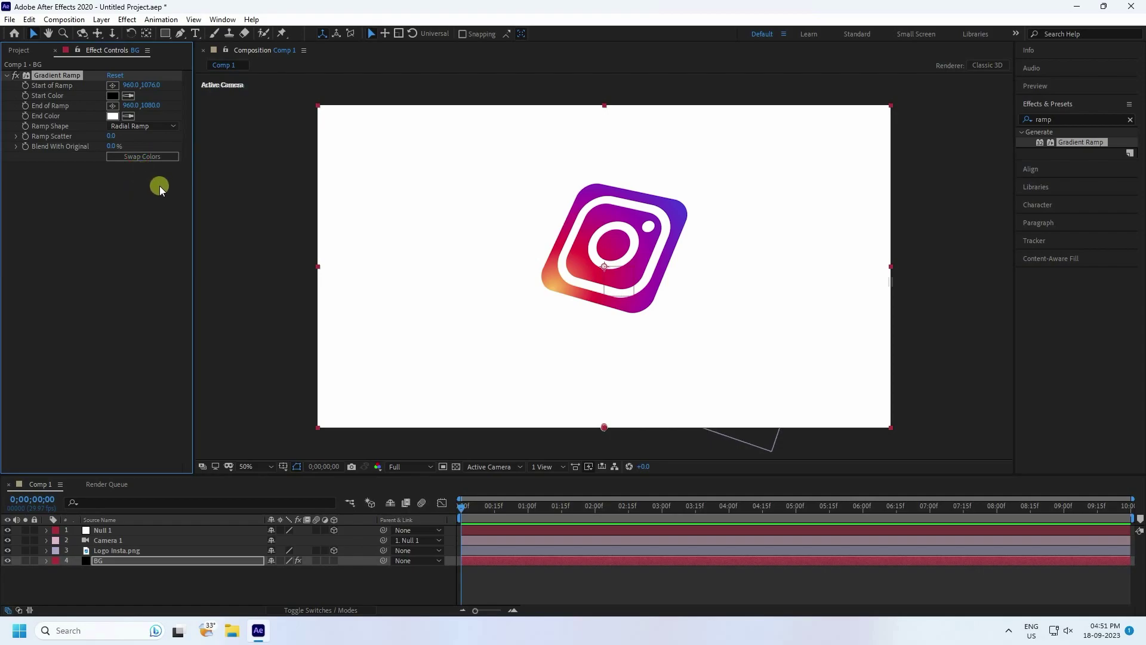
{"action": "left_click", "coordinate": [112, 116]}
{"action": "left_click_drag", "start_coordinate": [146, 276], "coordinate": [184, 377]}
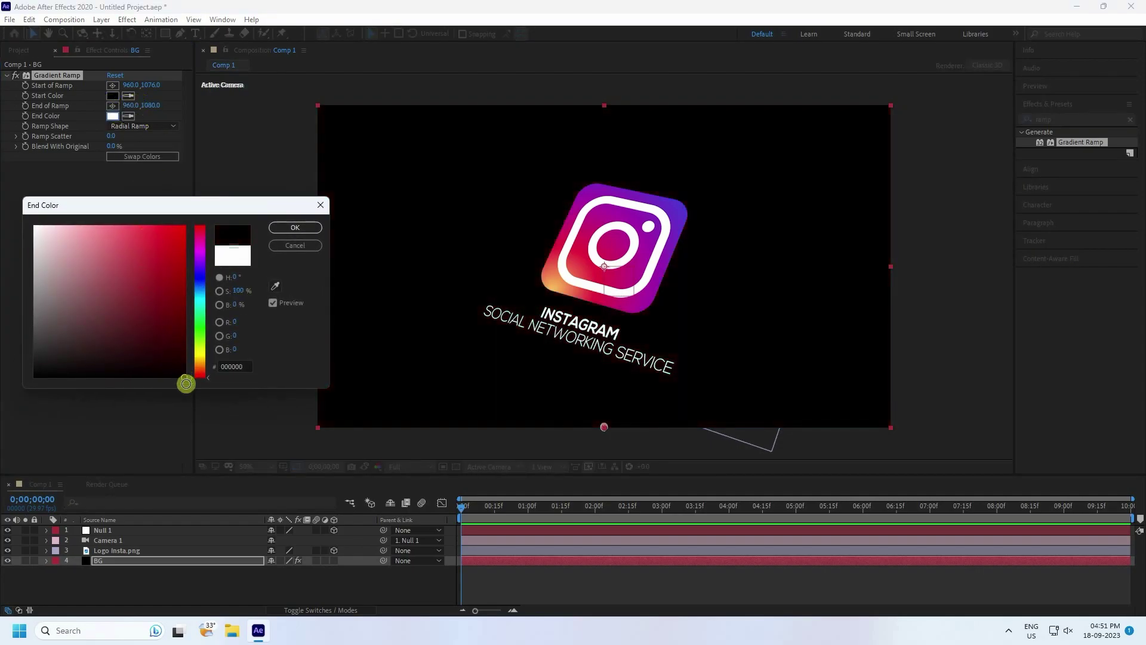
{"action": "left_click", "coordinate": [305, 228]}
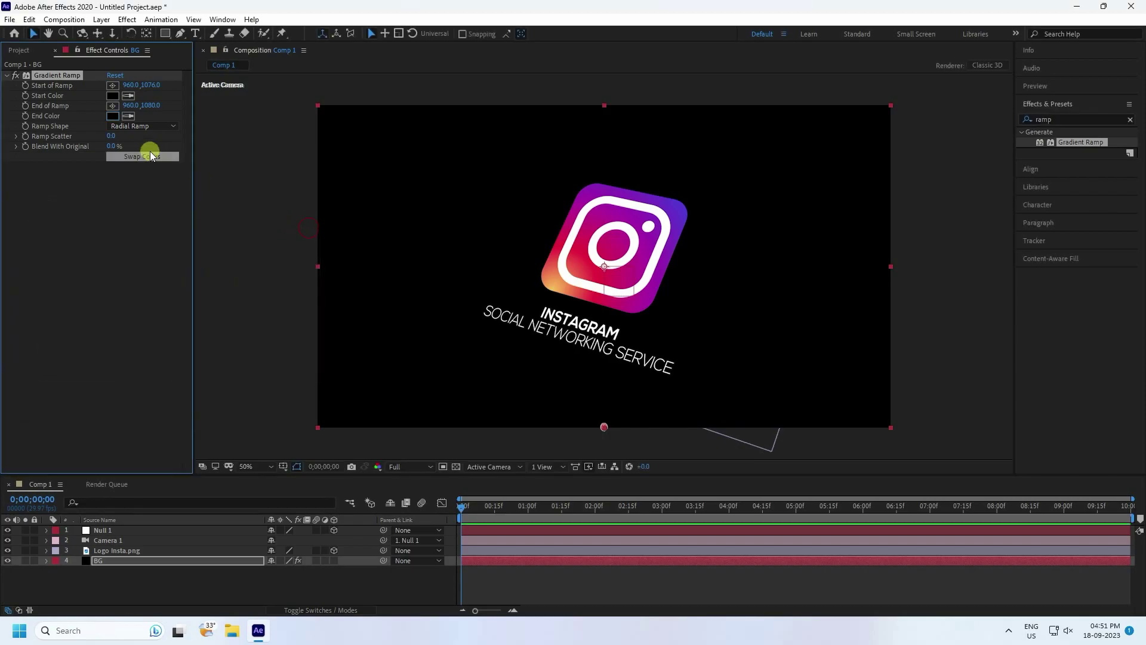
{"action": "left_click", "coordinate": [118, 96]}
{"action": "left_click_drag", "start_coordinate": [192, 335], "coordinate": [194, 343]}
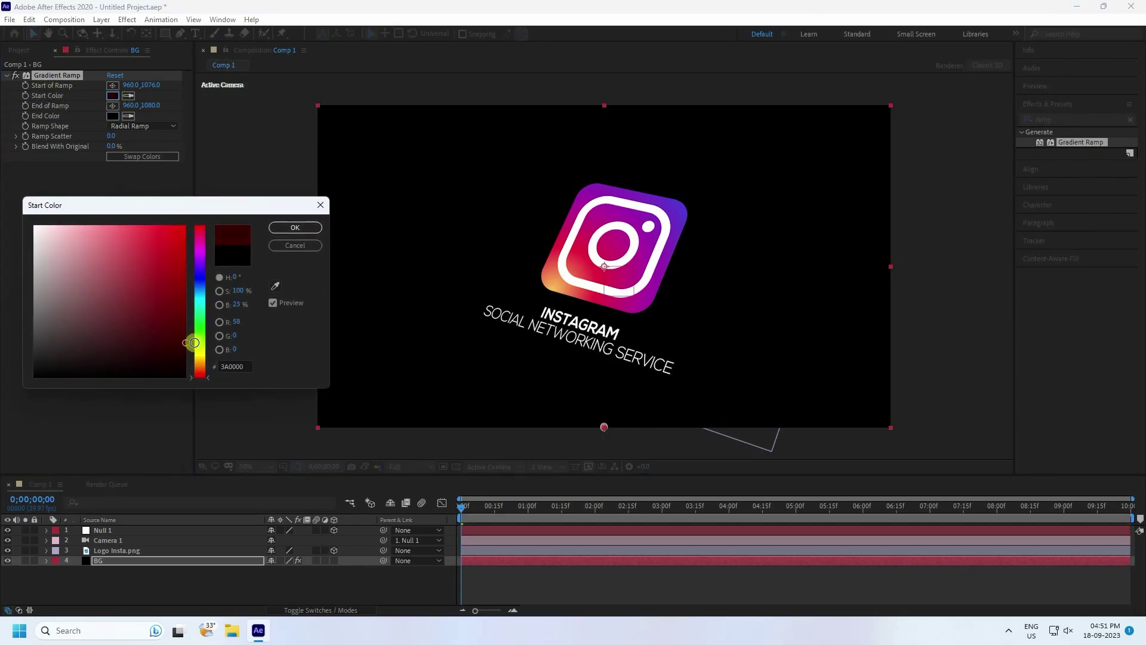
{"action": "left_click", "coordinate": [291, 227]}
{"action": "left_click_drag", "start_coordinate": [151, 105], "coordinate": [914, 189]}
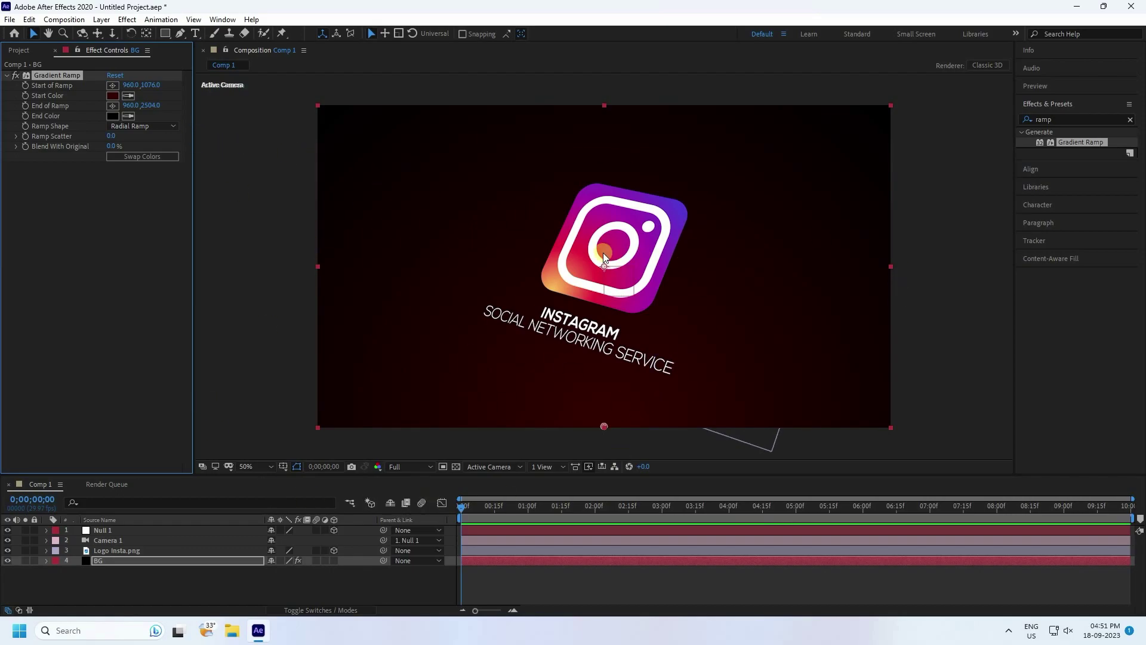
{"action": "left_click", "coordinate": [131, 589]}
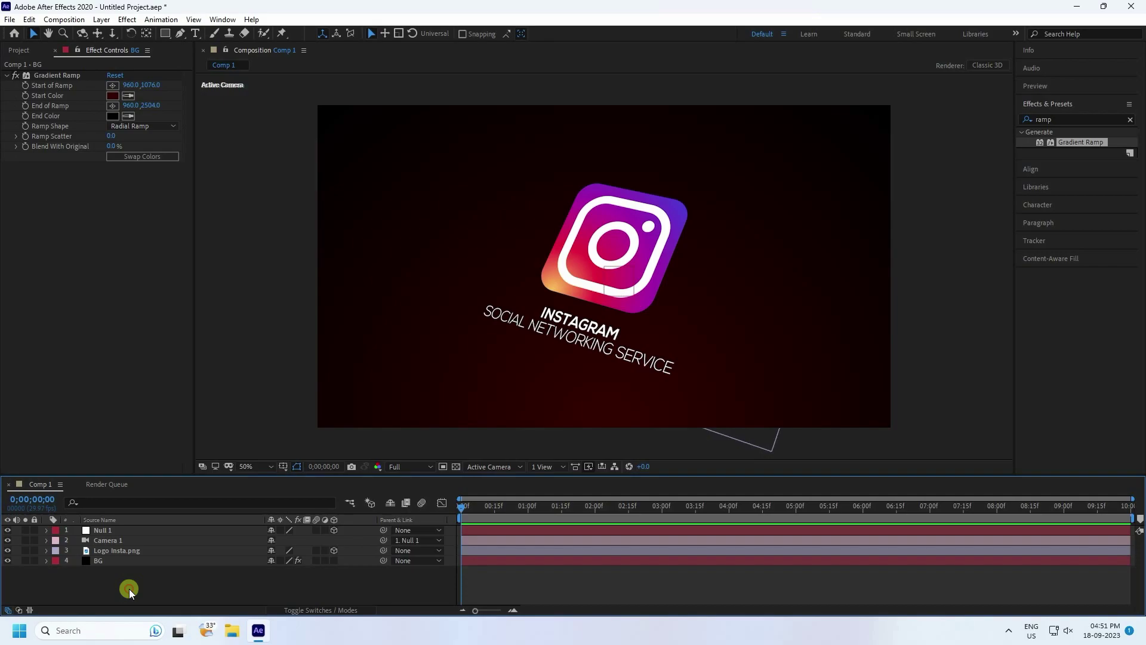
Hide the logo layer and create a new solid named Particles
{"action": "left_click", "coordinate": [7, 550]}
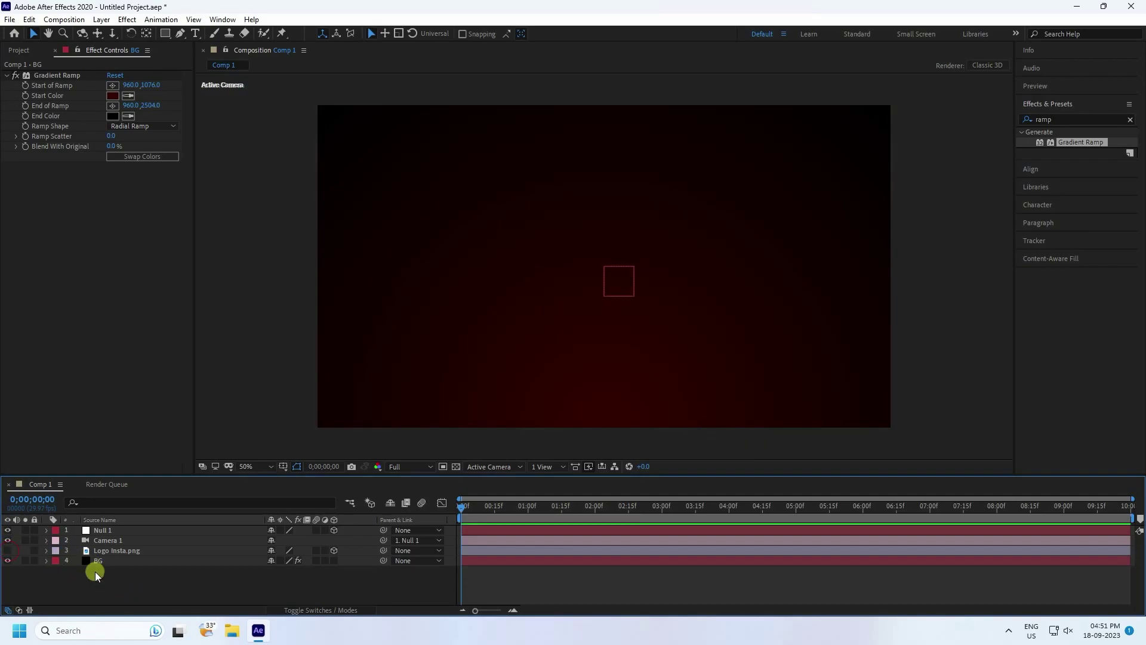
{"action": "right_click", "coordinate": [97, 573]}
{"action": "left_click", "coordinate": [146, 440]}
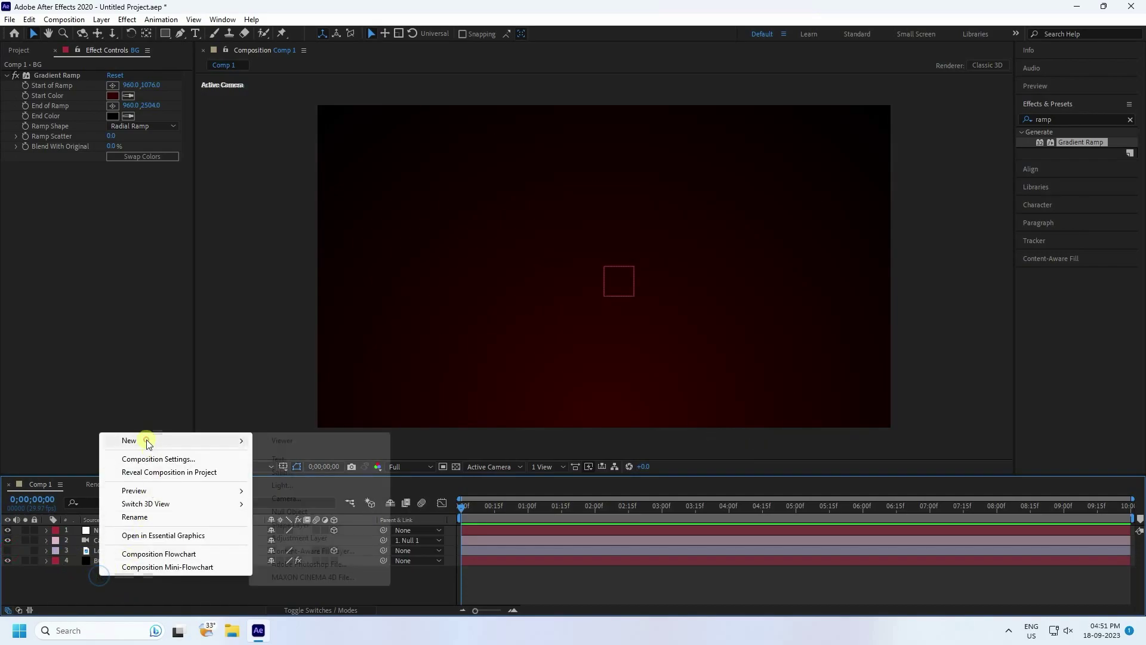
{"action": "left_click", "coordinate": [283, 472]}
{"action": "type", "text": "Particles"}
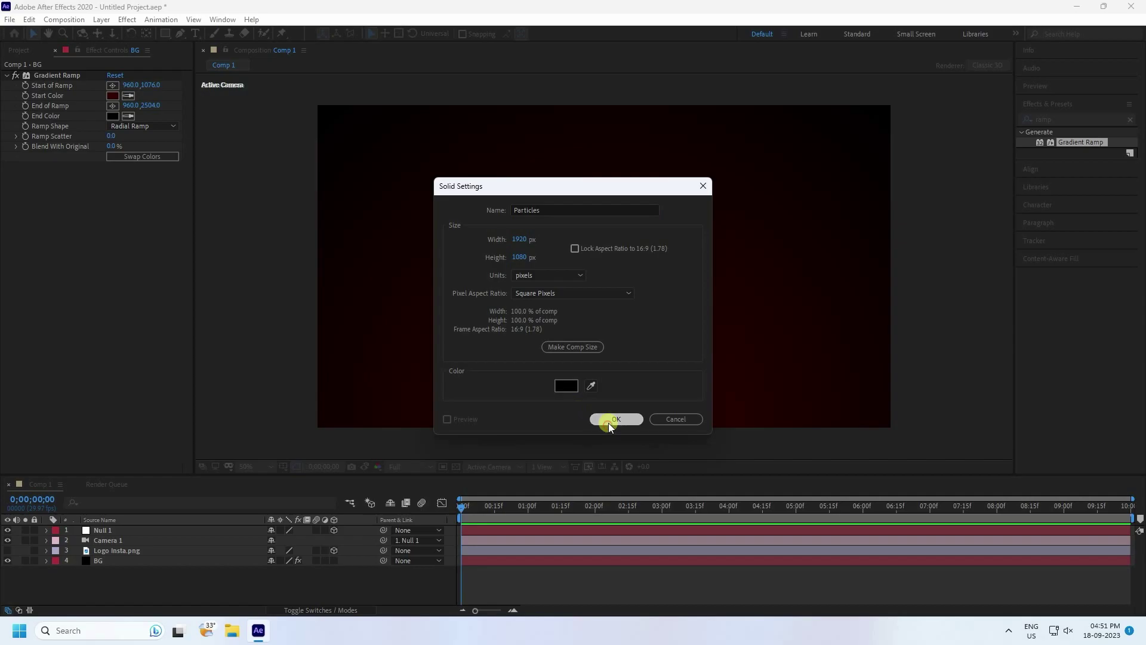
{"action": "left_click", "coordinate": [608, 422]}
Apply RG Trapcode Particular to the Particles solid
{"action": "left_click", "coordinate": [127, 20]}
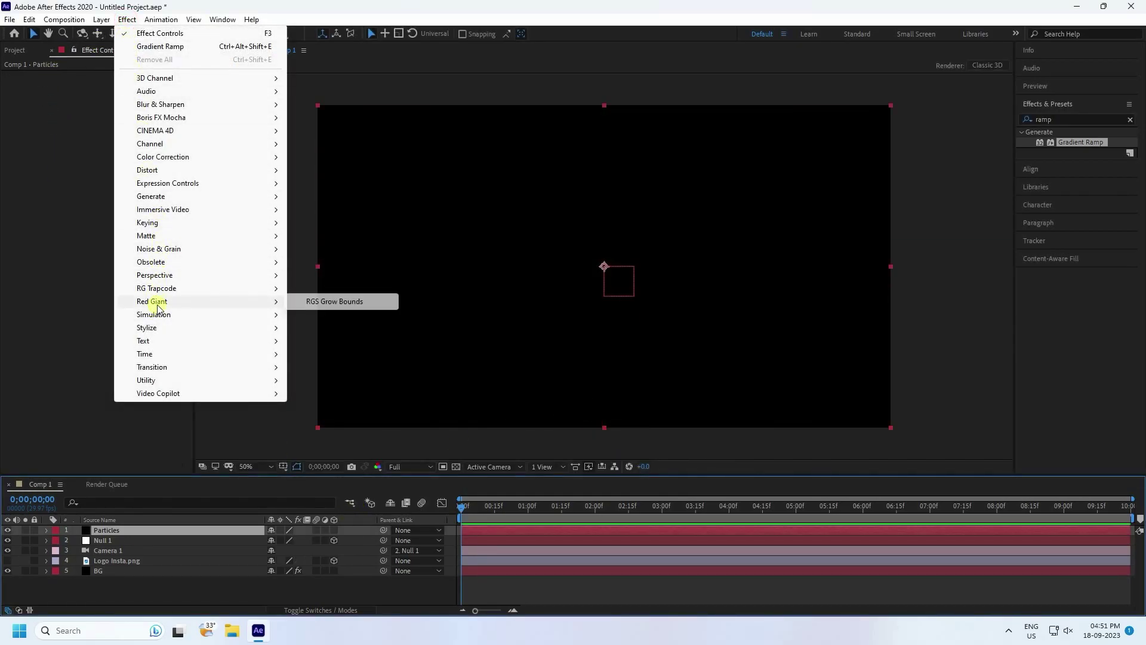
{"action": "mouse_move", "coordinate": [166, 292]}
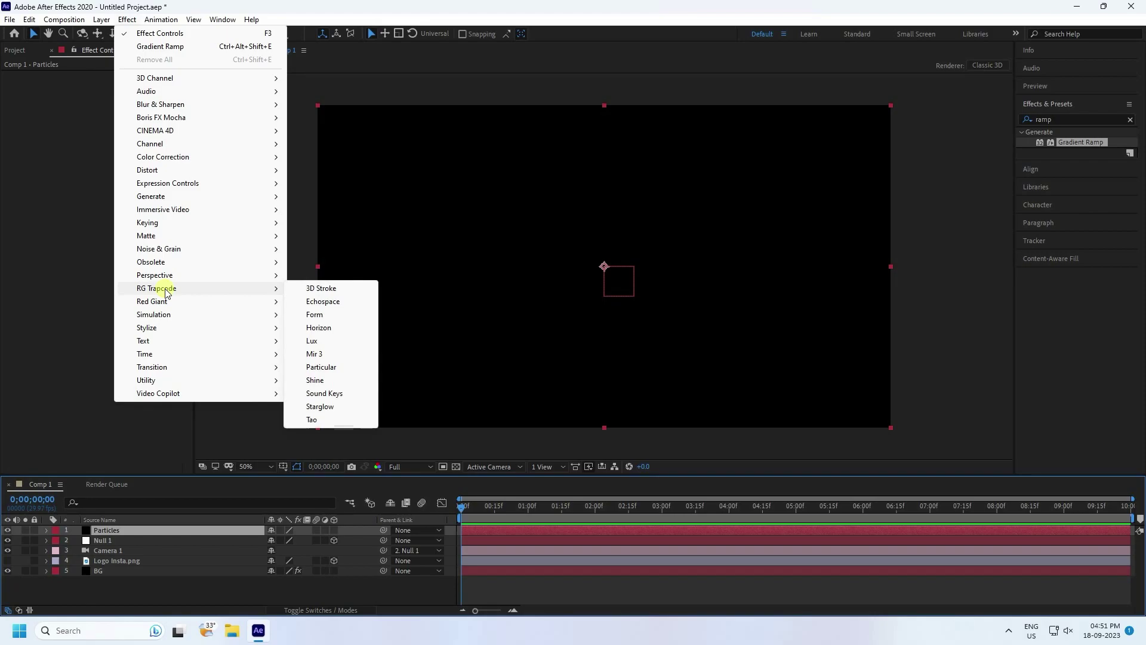
{"action": "left_click", "coordinate": [324, 367]}
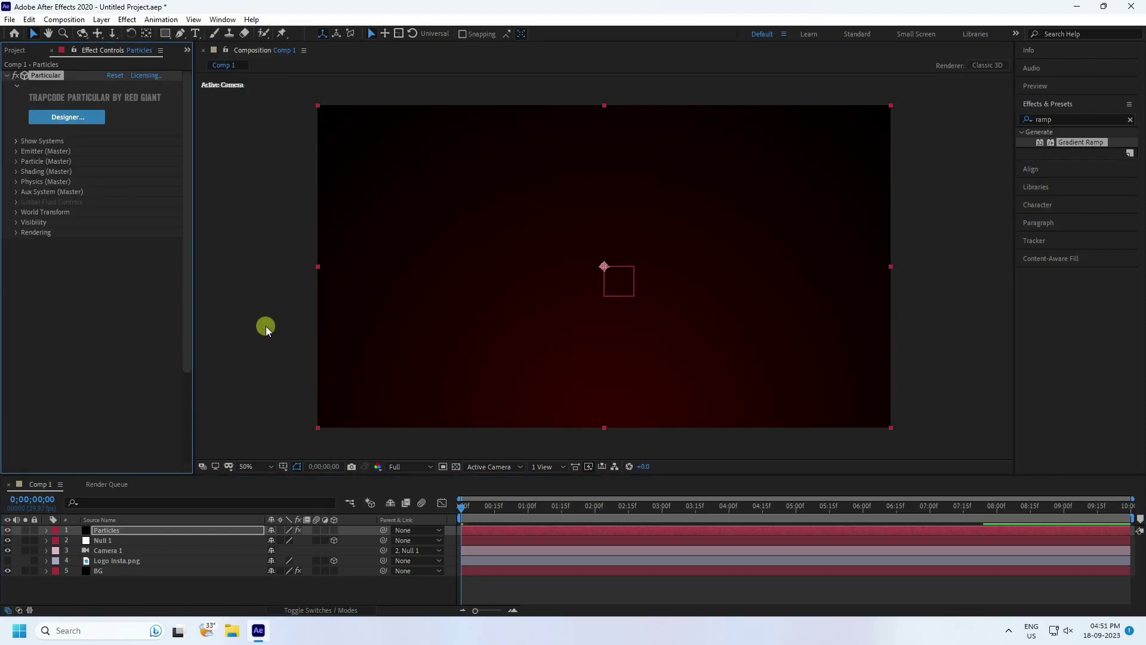
{"action": "left_click_drag", "start_coordinate": [611, 507], "coordinate": [643, 507]}
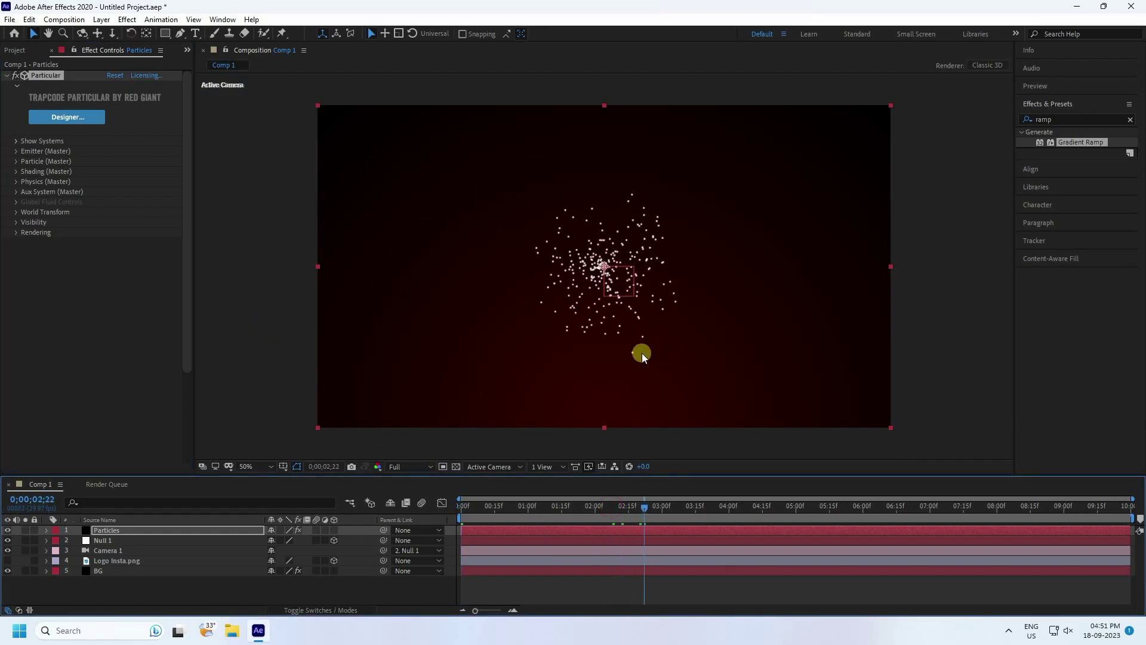
Set Particular's Emitter Type to Layer, using Logo Insta.png as the source
{"action": "left_click", "coordinate": [16, 152]}
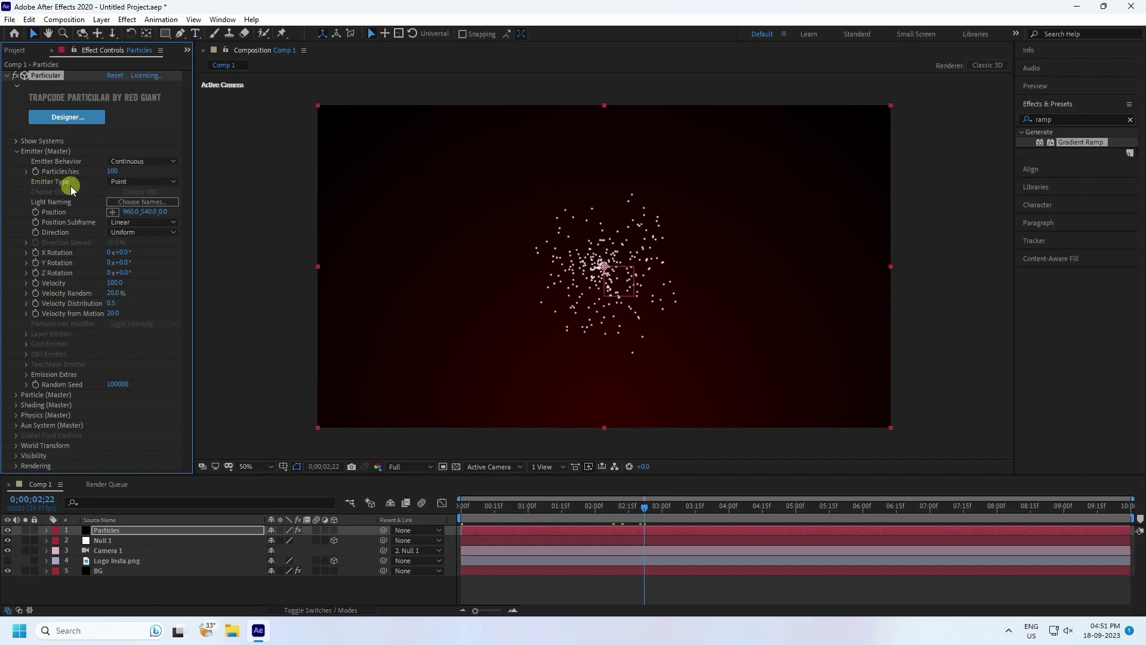
{"action": "left_click", "coordinate": [122, 182]}
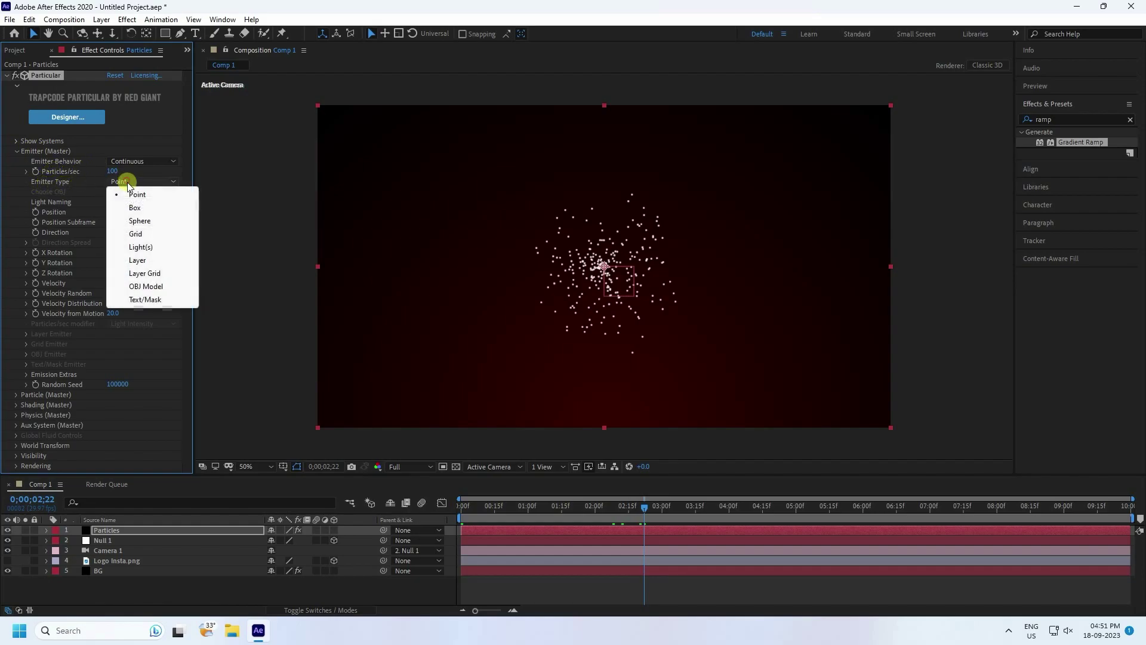
{"action": "left_click", "coordinate": [138, 261]}
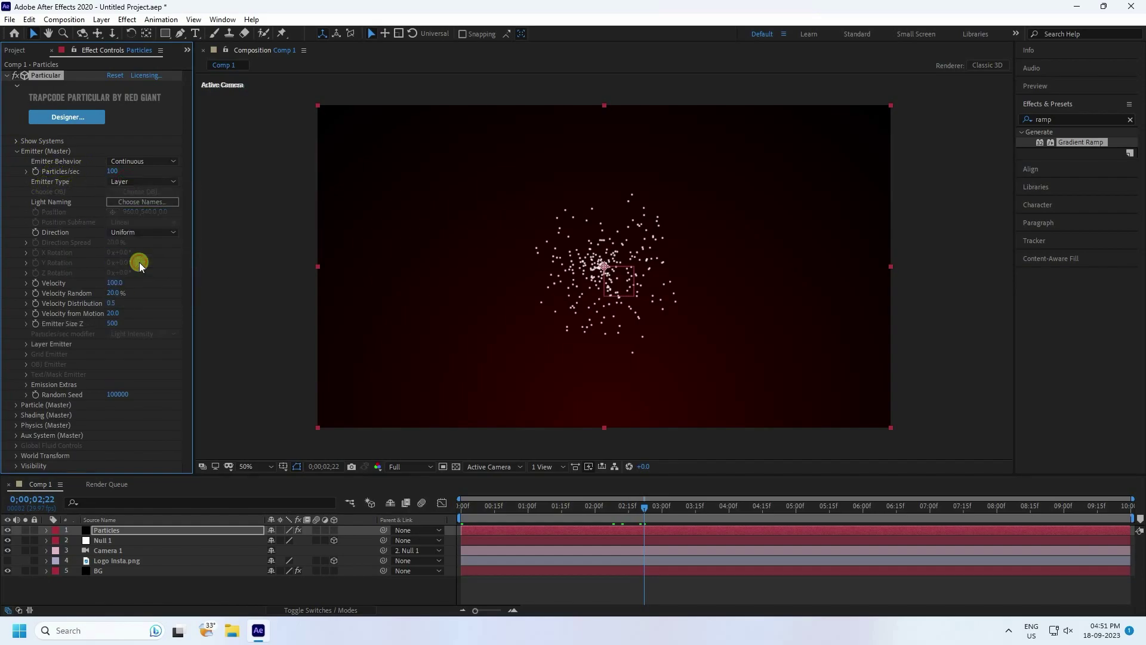
{"action": "left_click", "coordinate": [27, 344]}
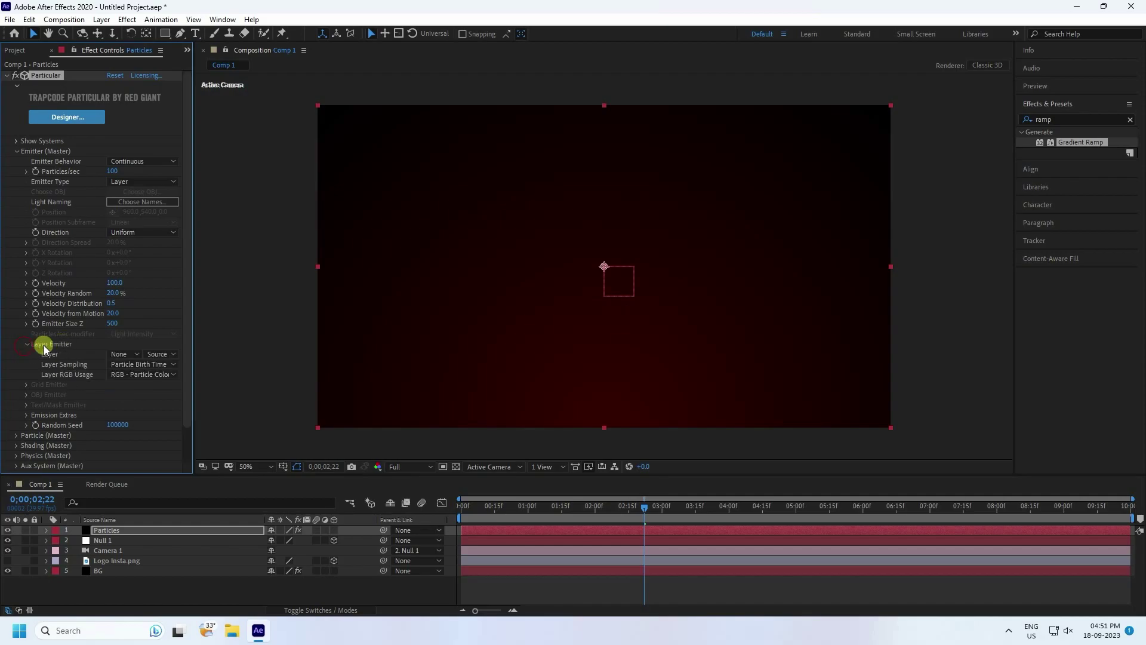
{"action": "left_click", "coordinate": [131, 355]}
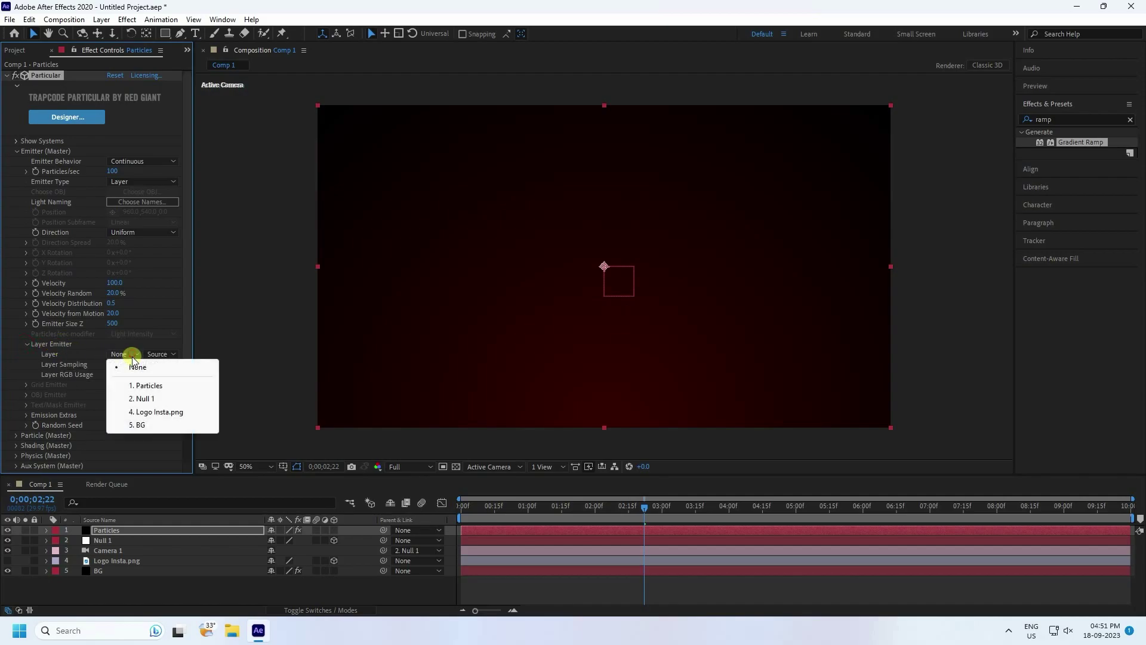
{"action": "left_click", "coordinate": [150, 412]}
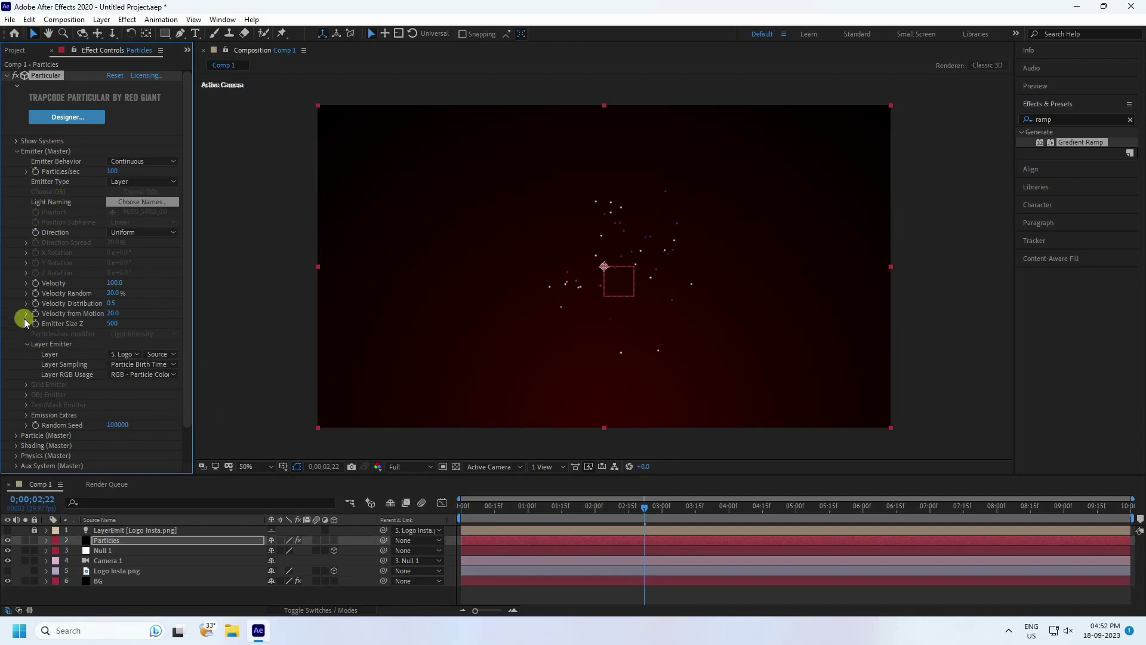
{"action": "left_click", "coordinate": [26, 345]}
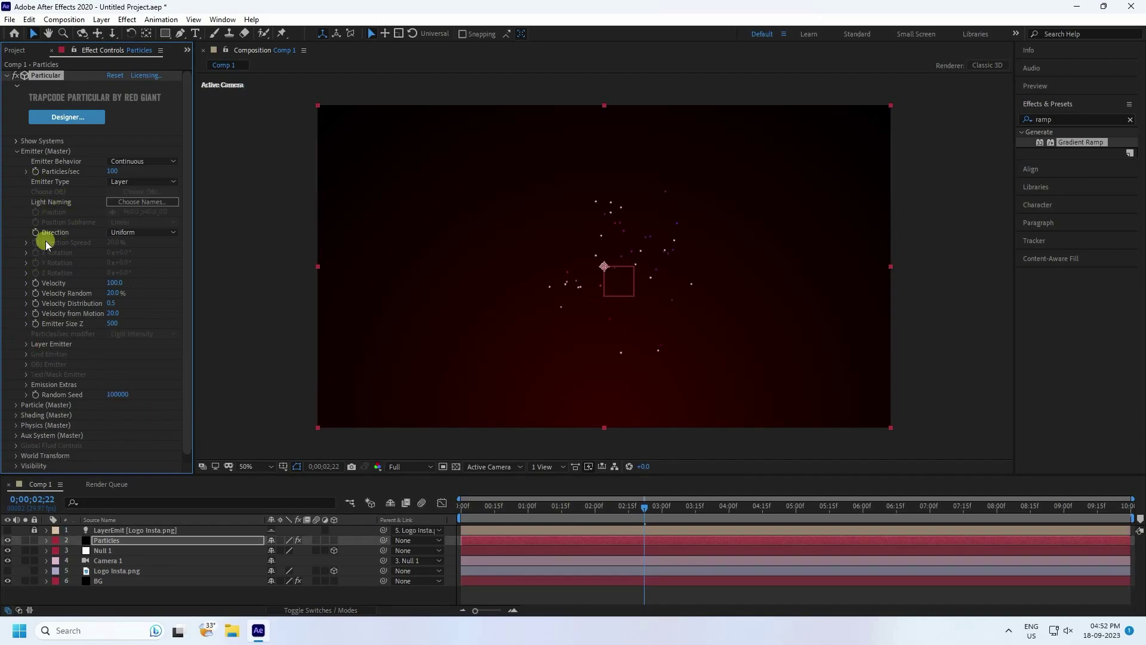
{"action": "left_click", "coordinate": [646, 510]}
{"action": "left_click_drag", "start_coordinate": [646, 509], "coordinate": [282, 468]}
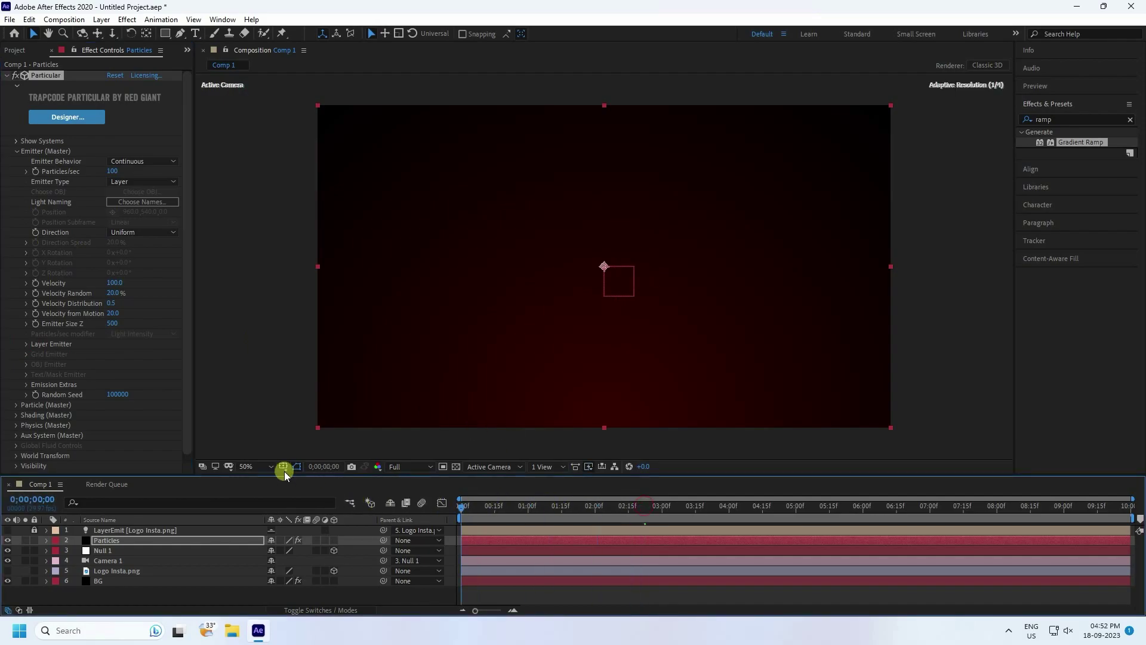
Keyframe Particles/sec from 0 at the start to 400000 at 3 seconds
{"action": "type", "text": "0"}
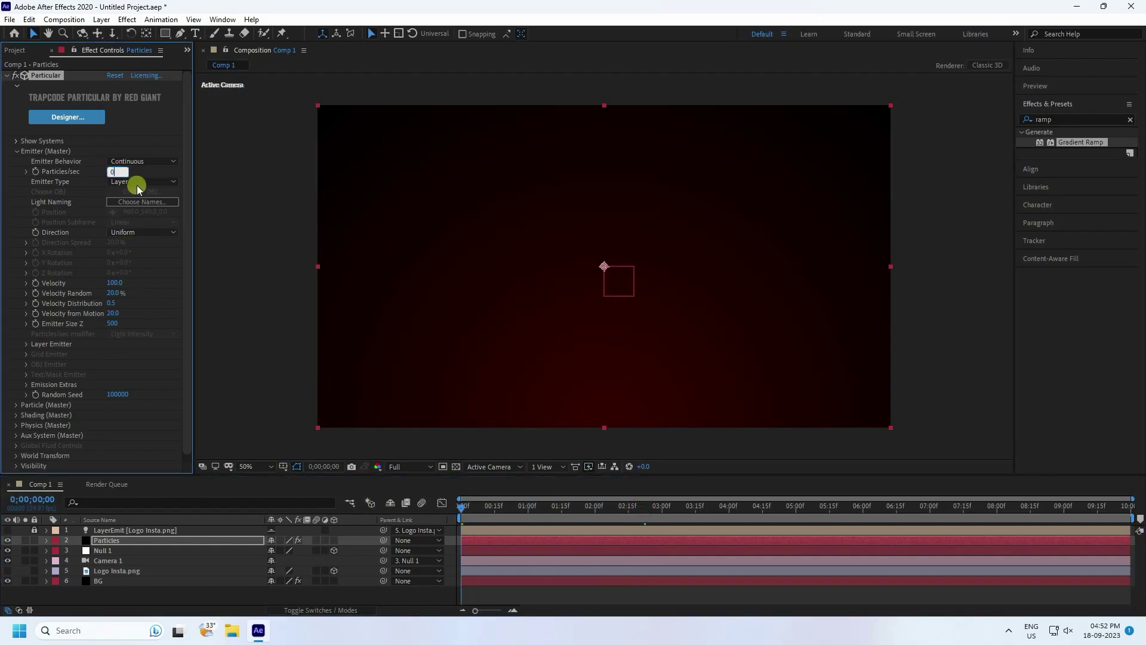
{"action": "left_click", "coordinate": [36, 172]}
{"action": "left_click", "coordinate": [661, 504]}
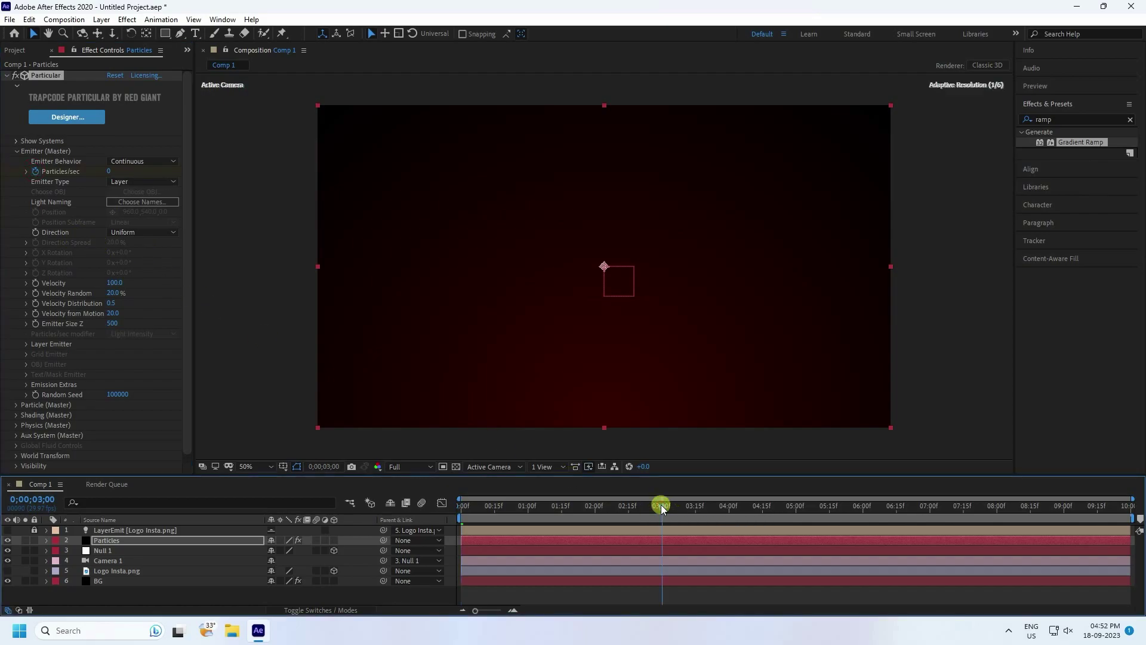
{"action": "left_click", "coordinate": [108, 172]}
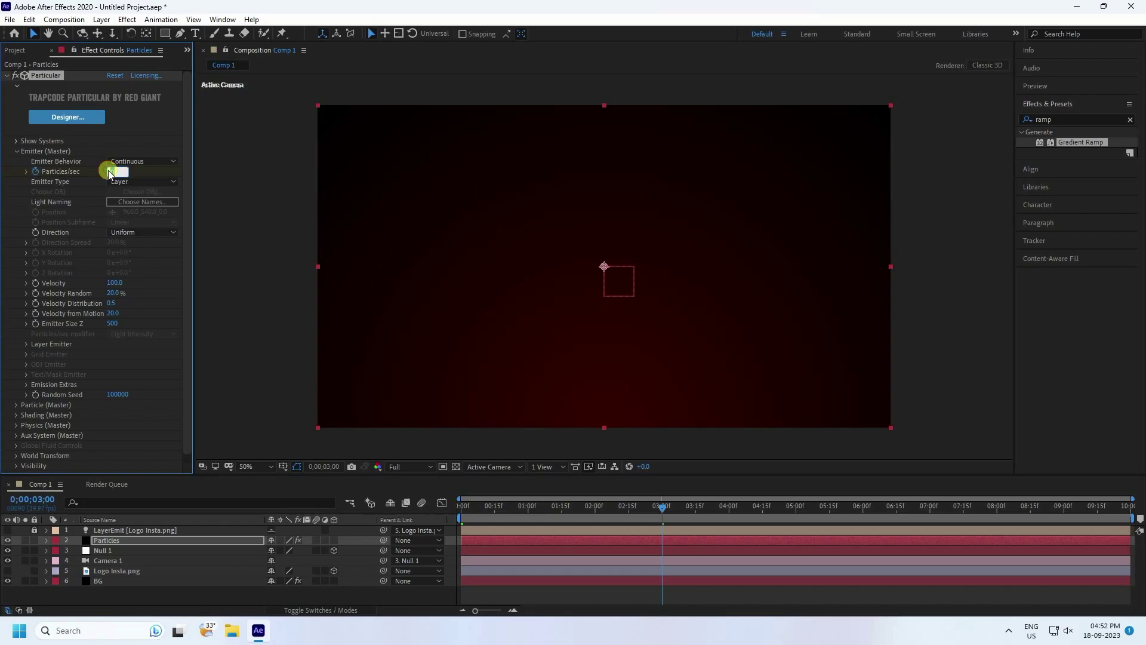
{"action": "type", "text": "400000"}
{"action": "key", "text": "Return"}
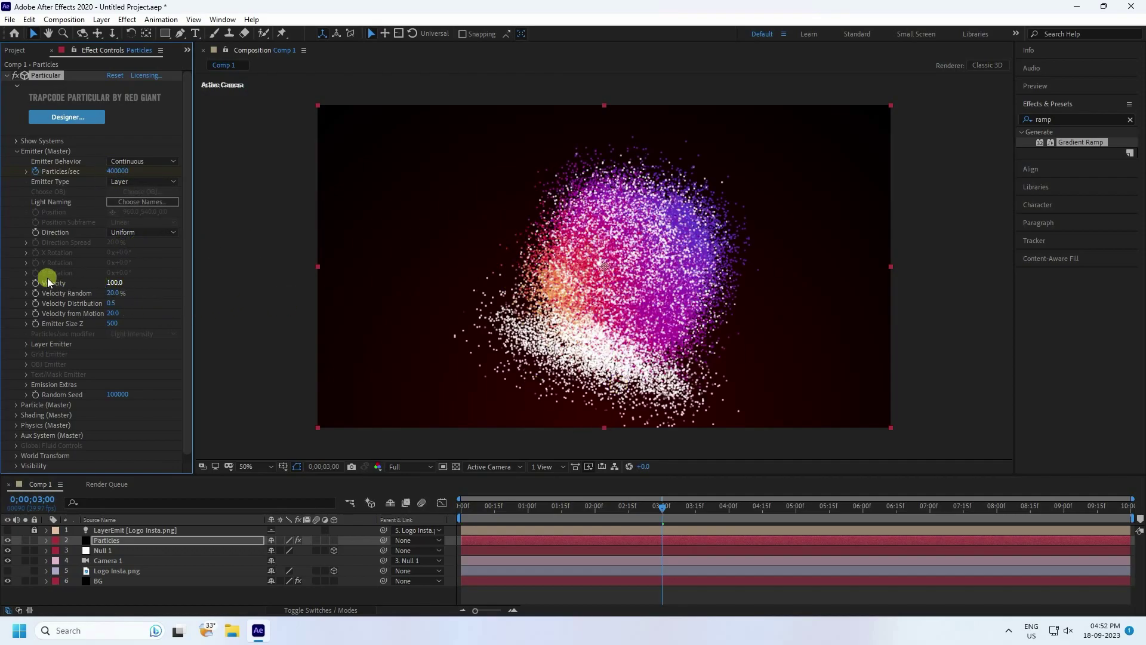
Set emitter Velocity to 0 and Emitter Size Z to 10
{"action": "left_click", "coordinate": [114, 283]}
{"action": "type", "text": "0"}
{"action": "key", "text": "Return"}
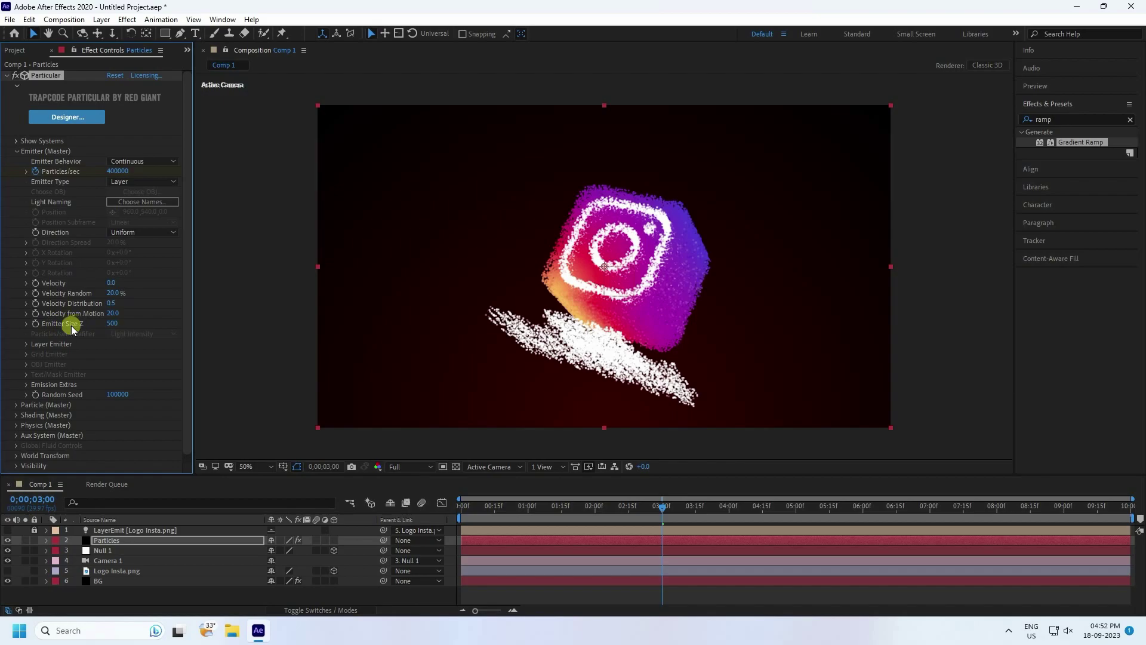
{"action": "left_click", "coordinate": [112, 324]}
{"action": "type", "text": "10"}
{"action": "key", "text": "Return"}
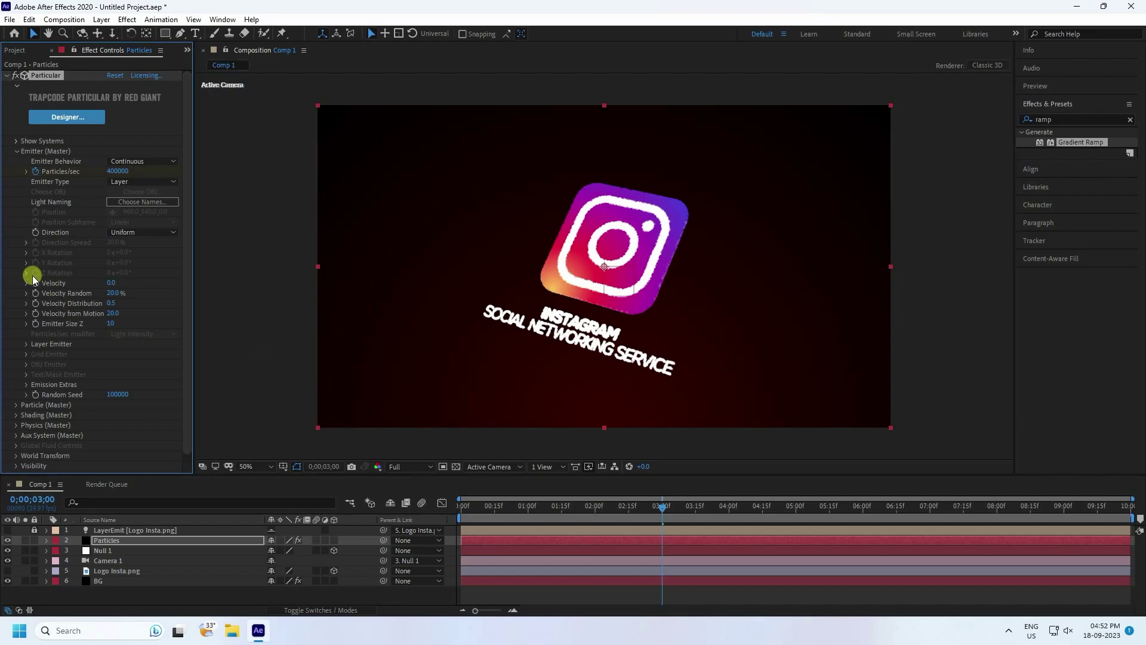
In Particle (Master), set Sphere Feather to 0 and particle Size to 1
{"action": "left_click", "coordinate": [17, 151]}
{"action": "left_click", "coordinate": [17, 161]}
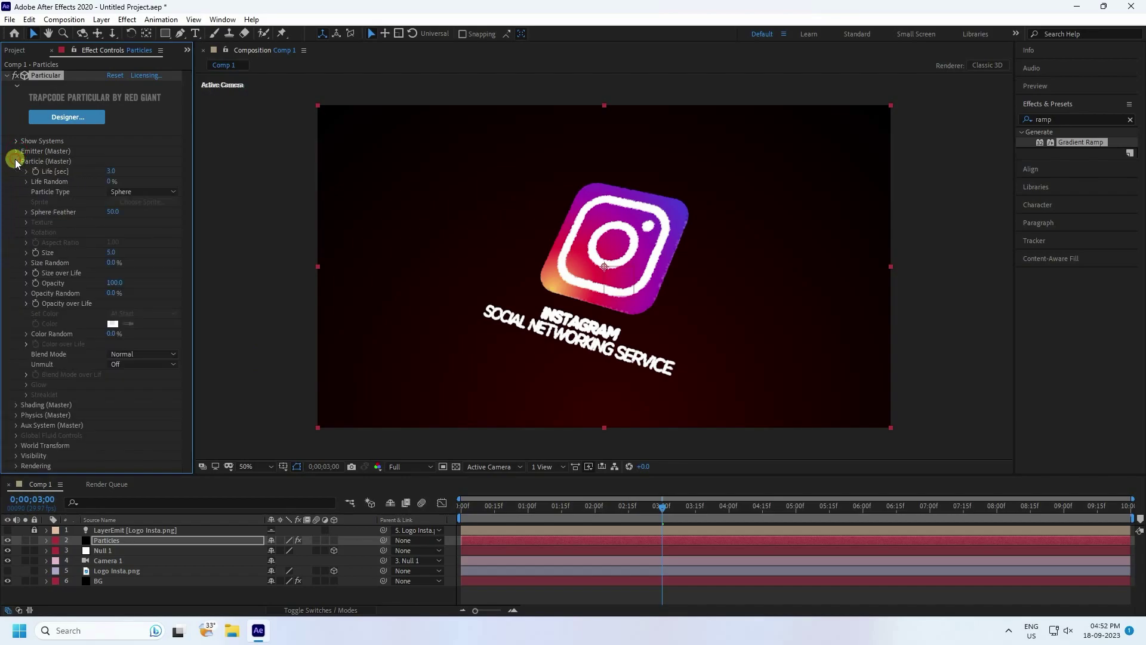
{"action": "left_click_drag", "start_coordinate": [113, 212], "coordinate": [67, 212]}
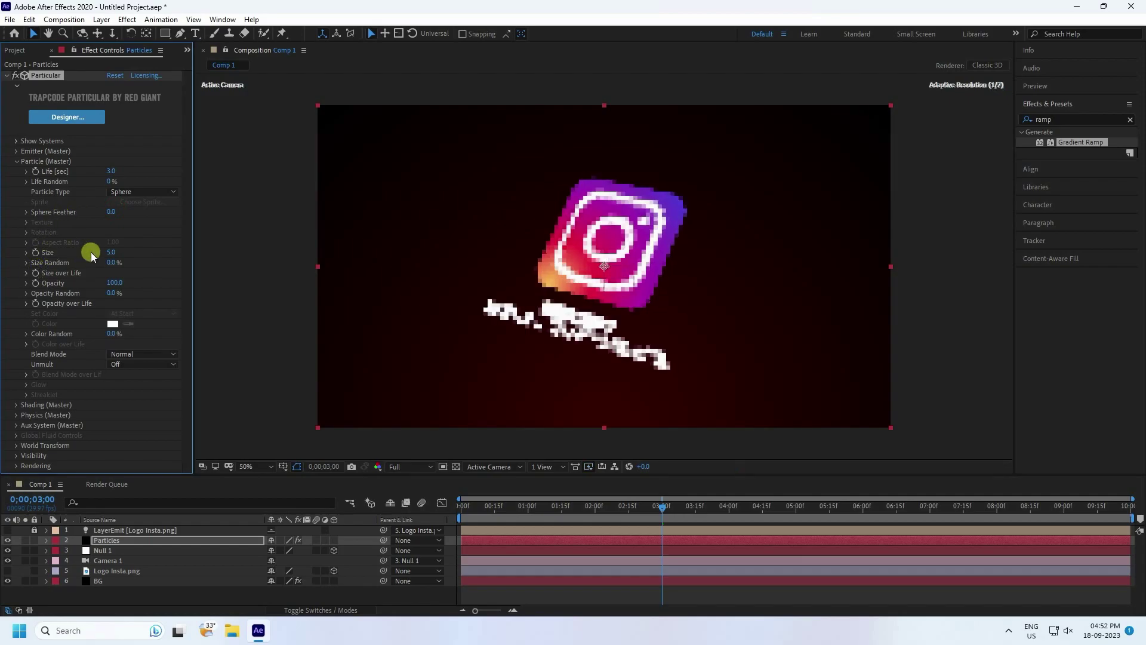
{"action": "left_click", "coordinate": [110, 253]}
{"action": "type", "text": "1"}
{"action": "key", "text": "Return"}
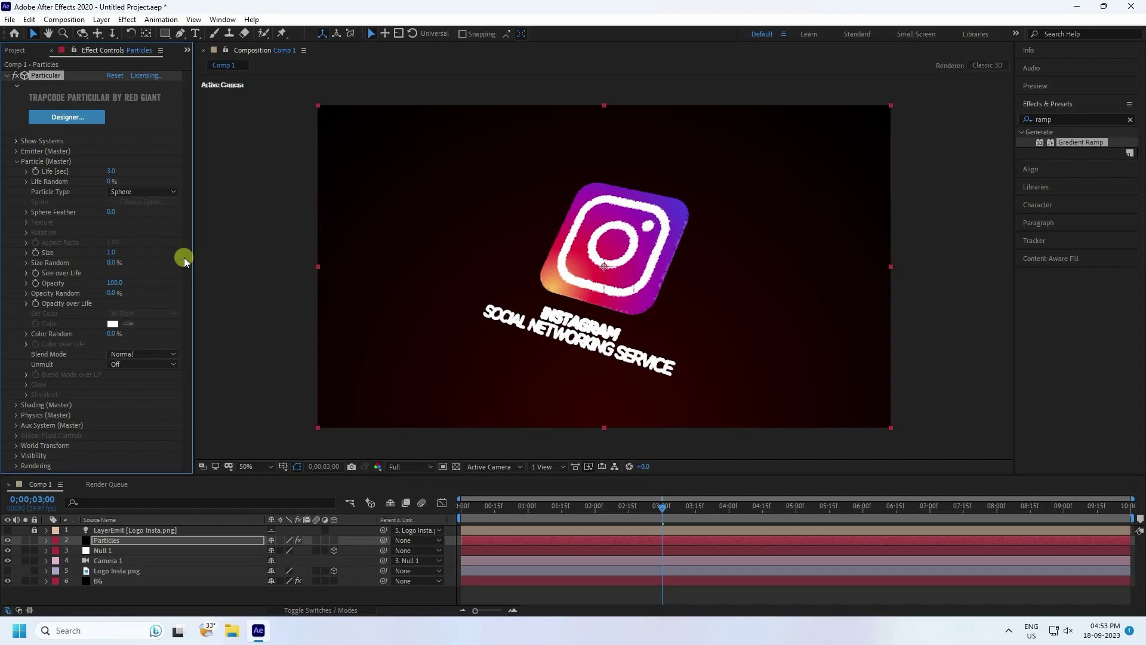
{"action": "left_click", "coordinate": [17, 161]}
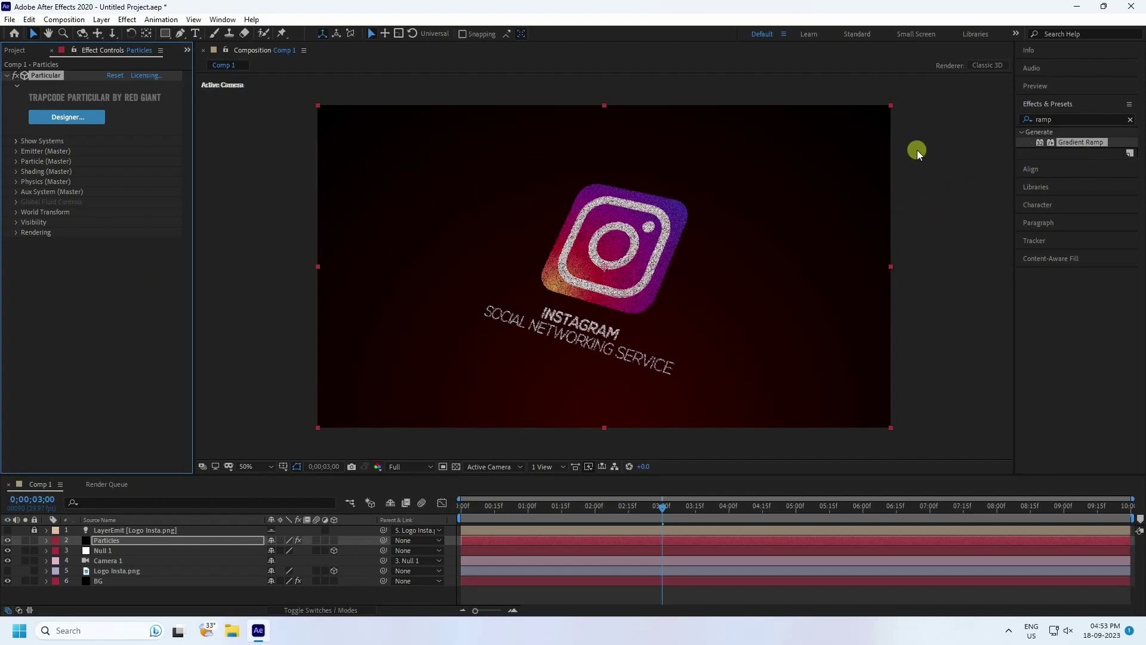
Apply Glow to the Particles layer with Threshold 80
{"action": "left_click", "coordinate": [1045, 119]}
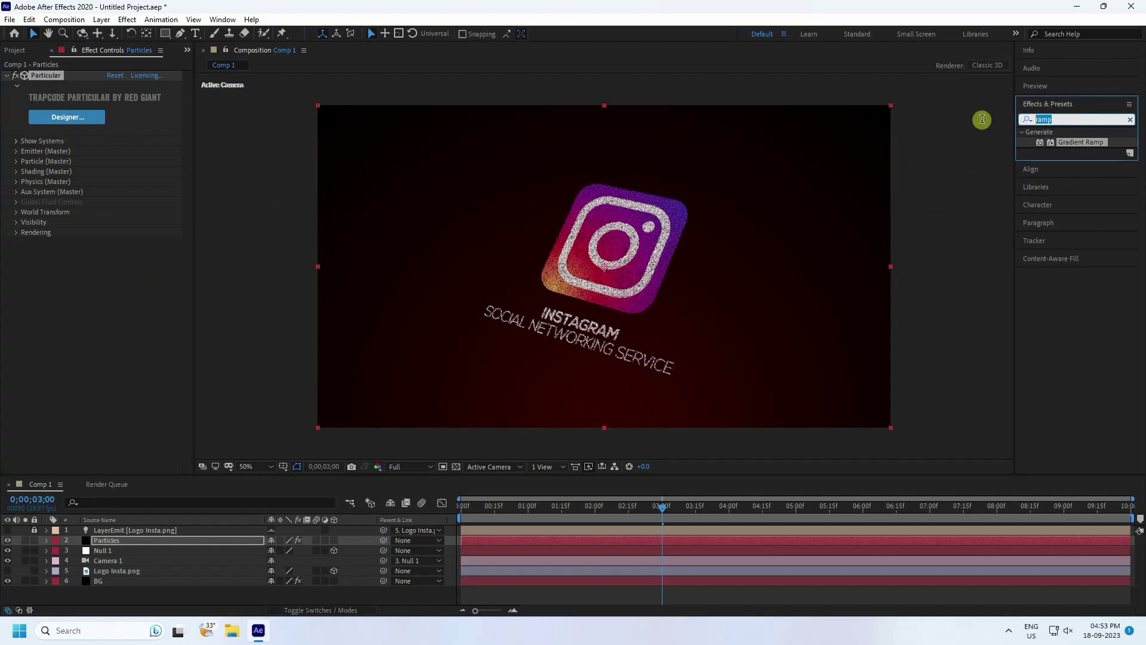
{"action": "type", "text": "glow"}
{"action": "double_click", "coordinate": [1069, 213]}
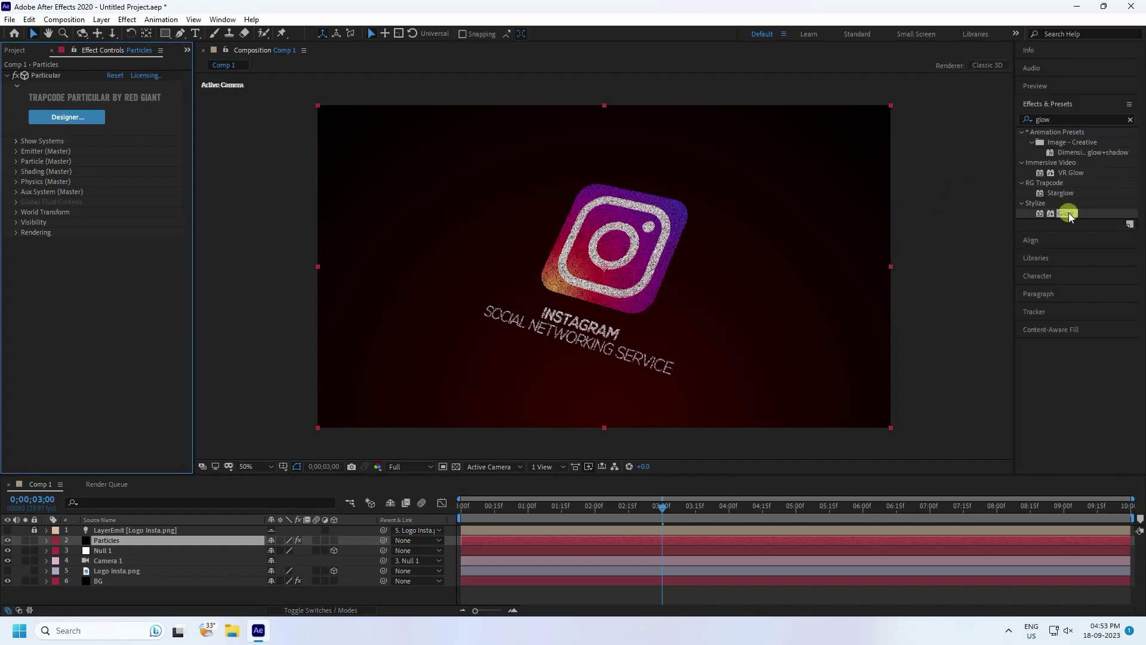
{"action": "left_click_drag", "start_coordinate": [1068, 212], "coordinate": [52, 281]}
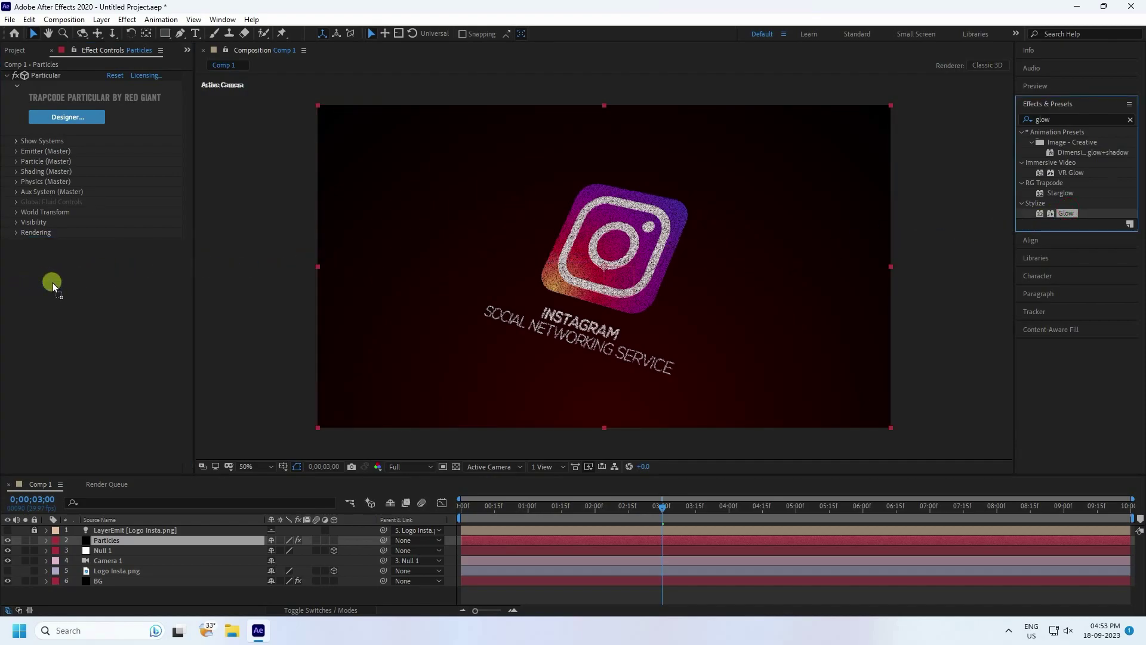
{"action": "left_click", "coordinate": [108, 264]}
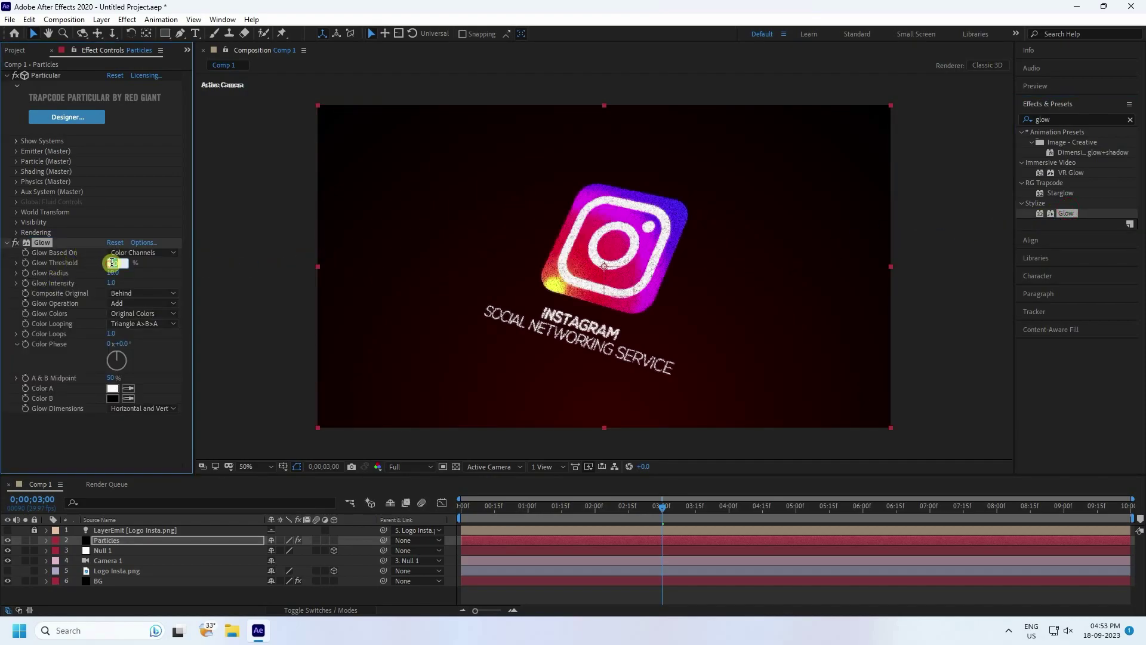
{"action": "type", "text": "80"}
{"action": "key", "text": "Tab"}
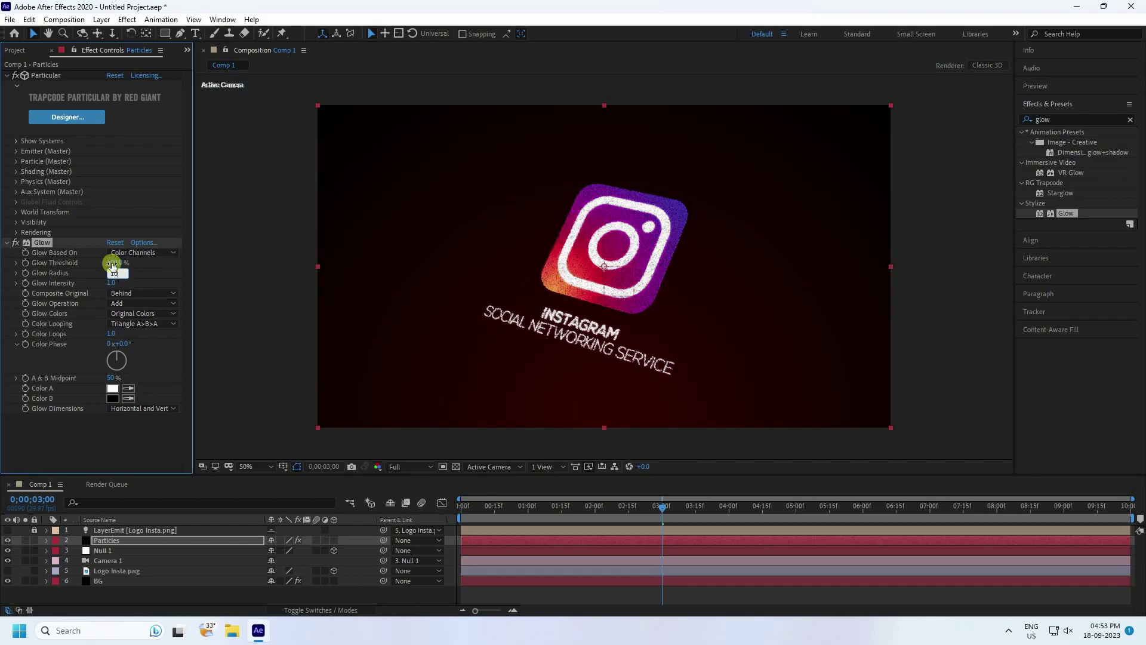
{"action": "key", "text": "Return"}
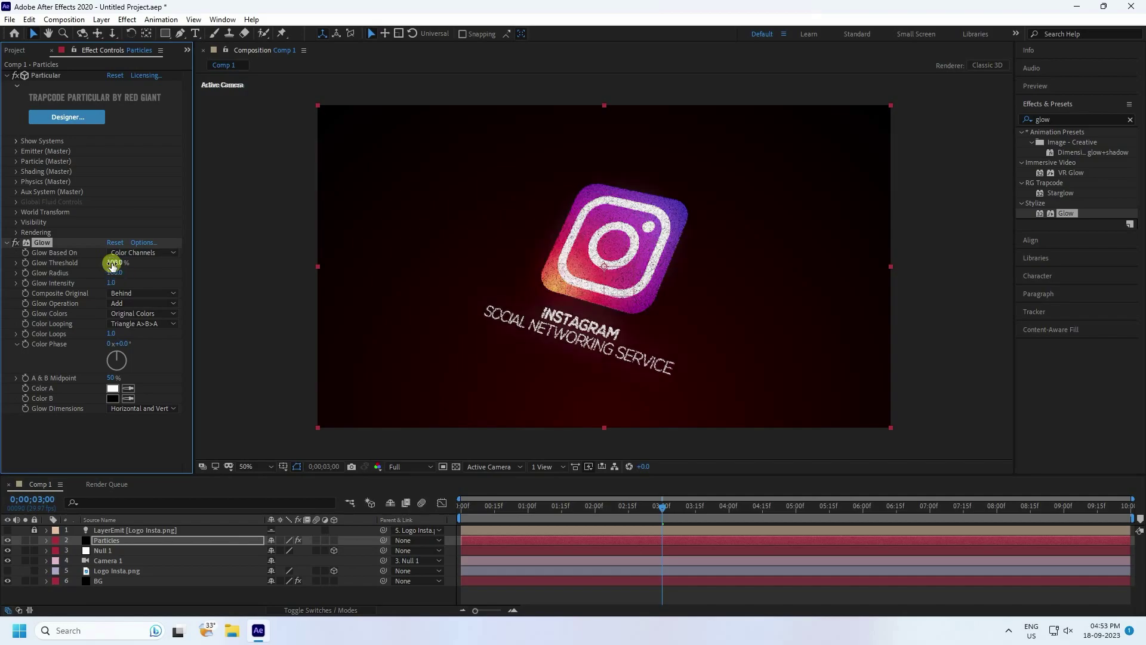
{"action": "left_click", "coordinate": [7, 243]}
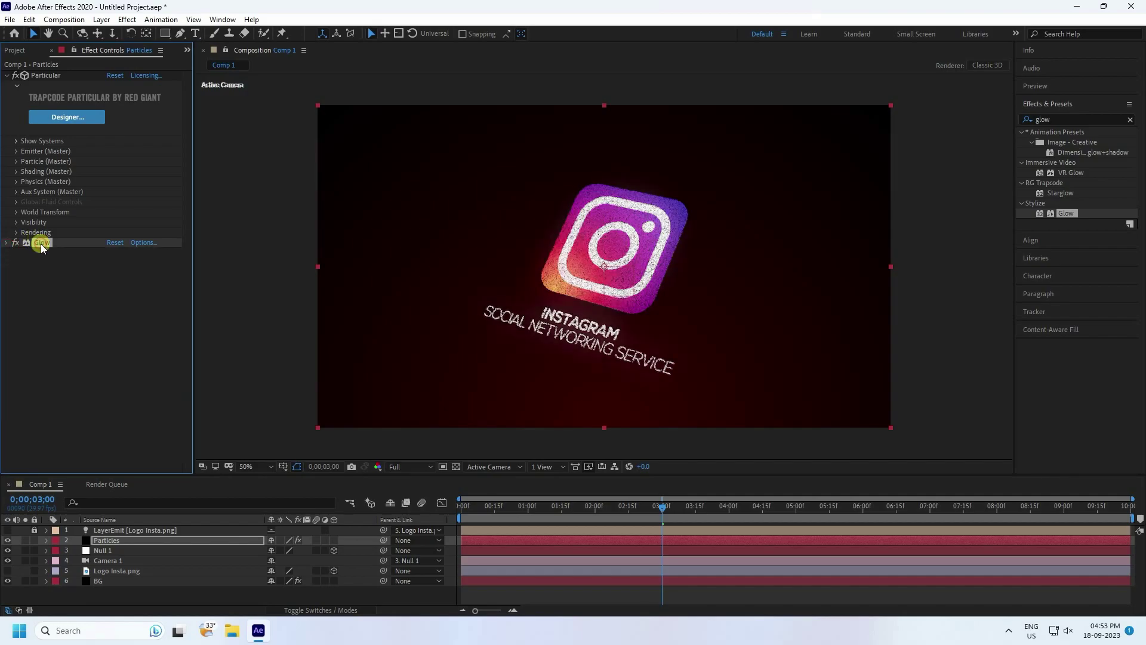
Duplicate the Glow and set Glow 2 to Radius 300, Intensity 0.5
{"action": "key", "text": "ctrl+d"}
{"action": "left_click", "coordinate": [118, 284]}
{"action": "type", "text": "300"}
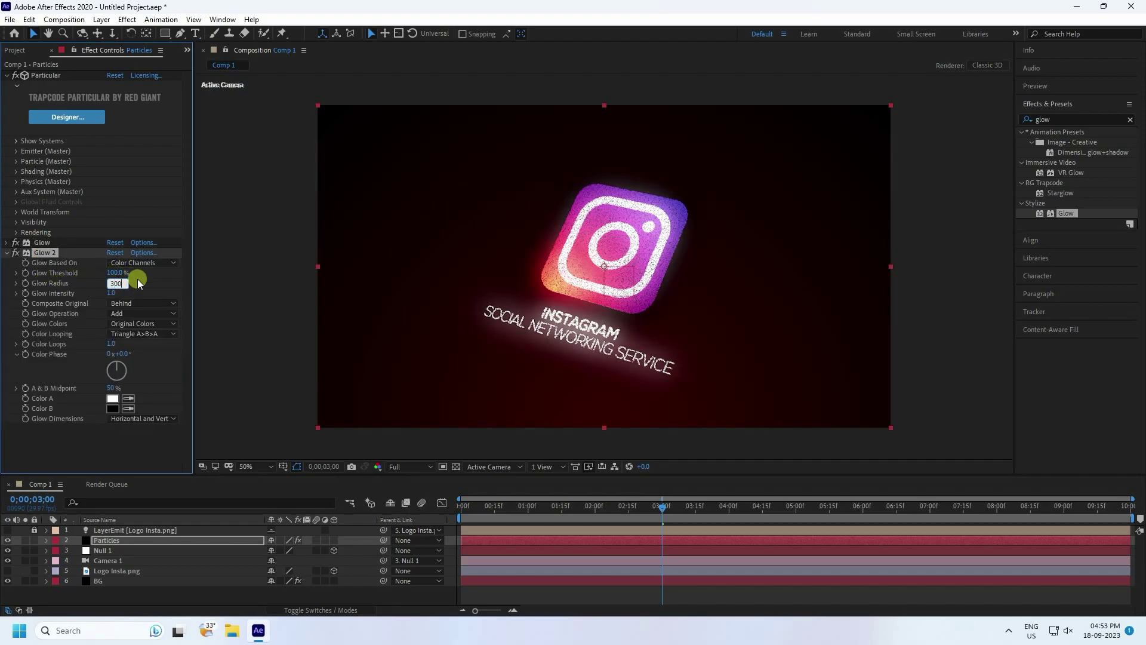
{"action": "key", "text": "Tab"}
{"action": "type", "text": "0"}
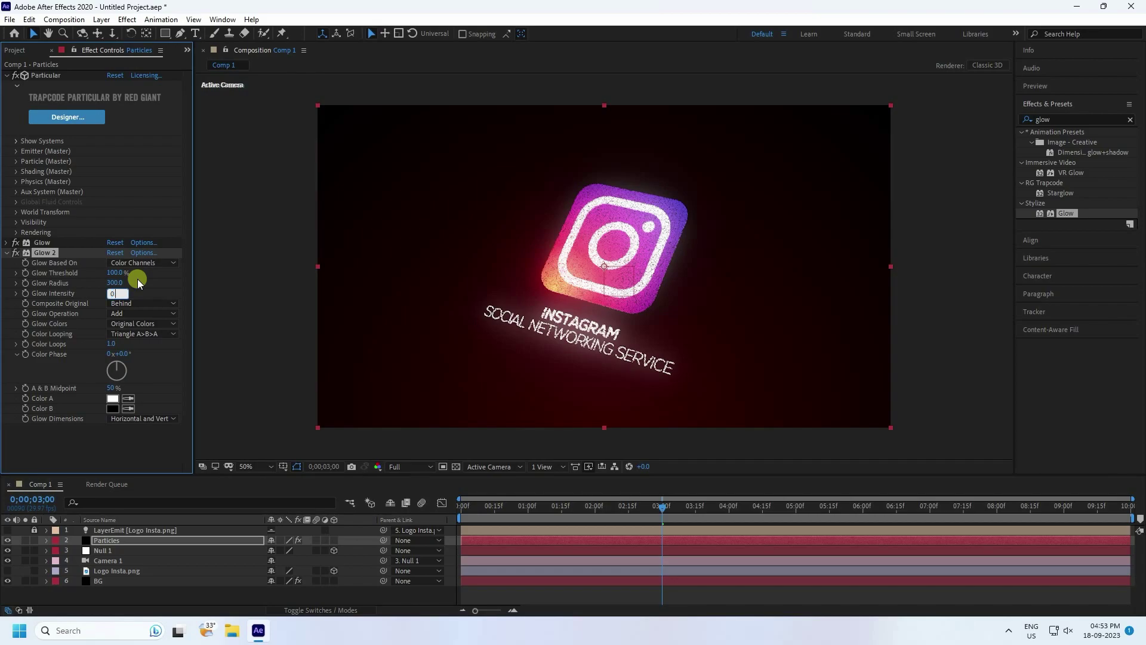
{"action": "key", "text": "Return"}
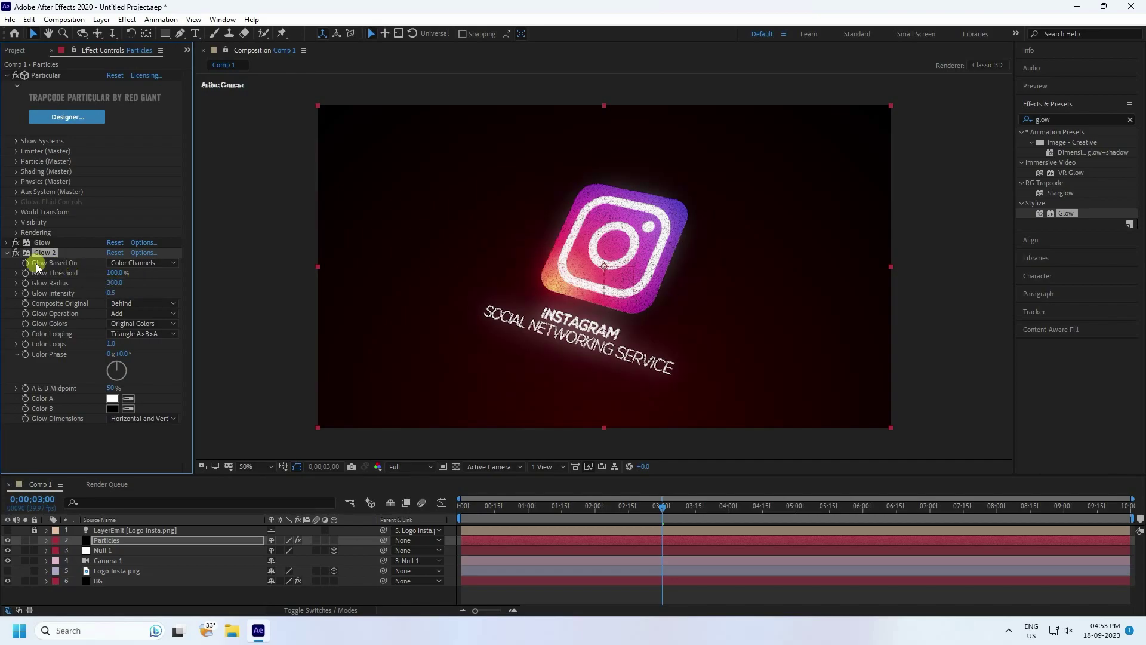
{"action": "left_click", "coordinate": [6, 253]}
Preview the first two seconds of the particle logo animation from the start
{"action": "left_click_drag", "start_coordinate": [504, 506], "coordinate": [389, 507]}
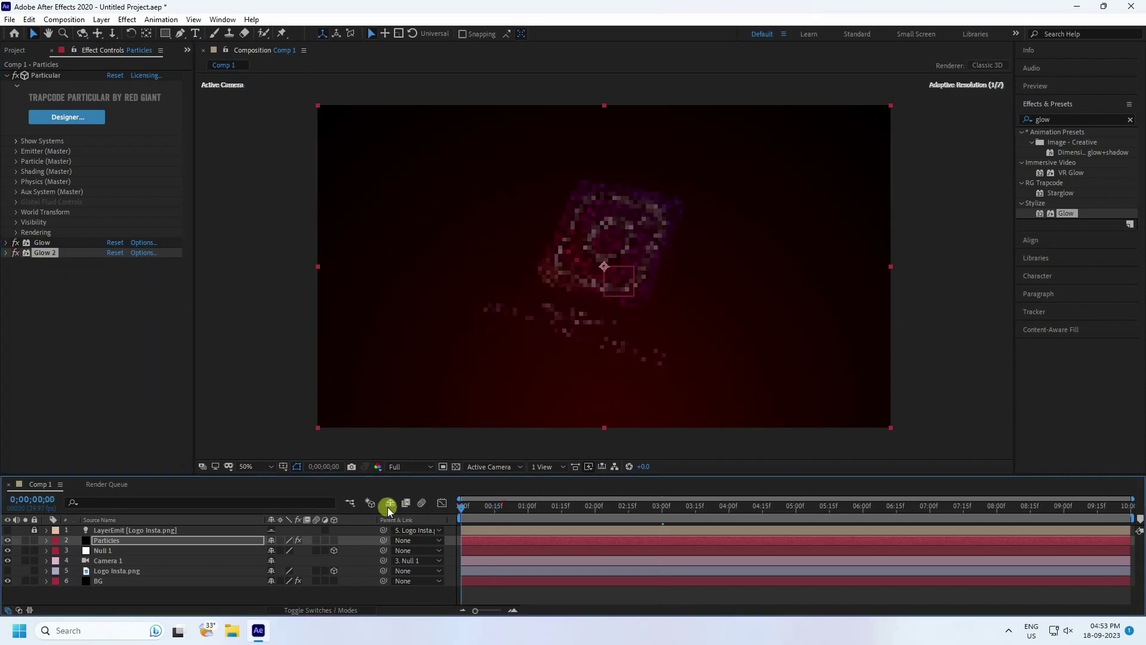
{"action": "left_click", "coordinate": [1053, 85]}
{"action": "left_click", "coordinate": [1080, 102]}
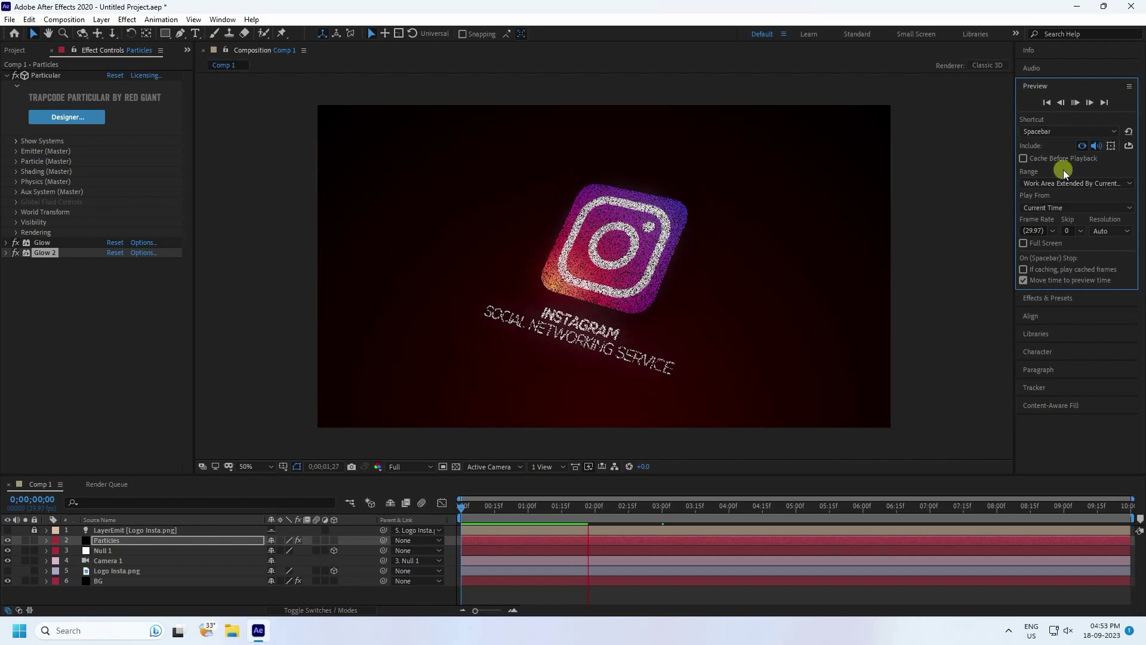
{"action": "left_click", "coordinate": [1076, 102]}
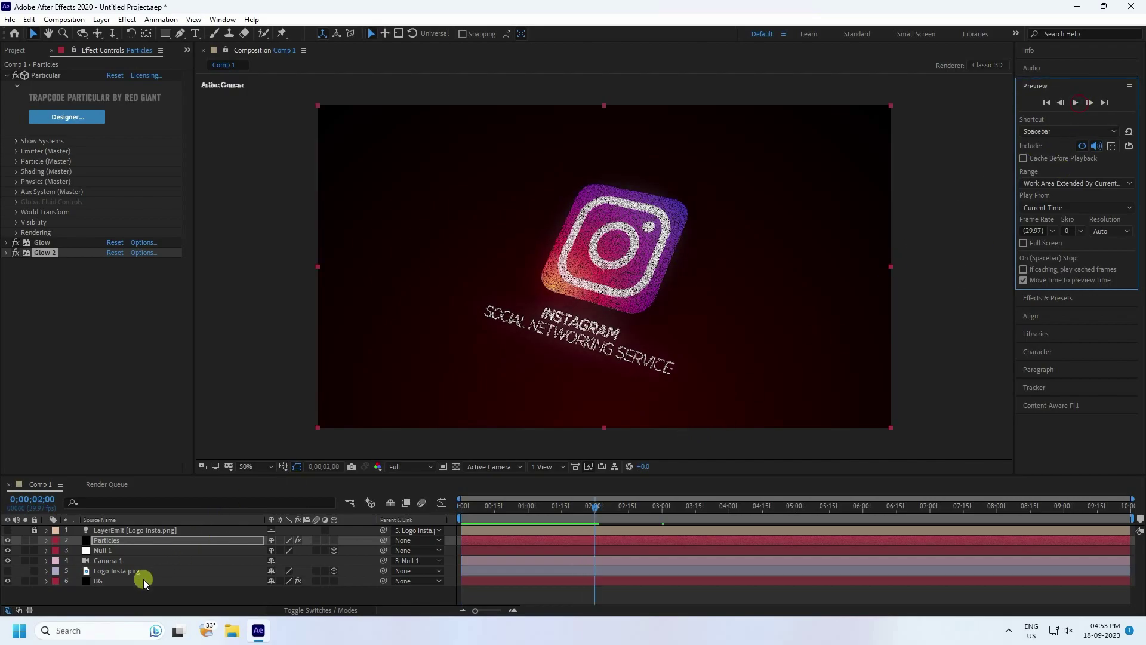
Create a black solid named Particles AUX and move it below Particles
{"action": "right_click", "coordinate": [135, 595]}
{"action": "left_click", "coordinate": [174, 459]}
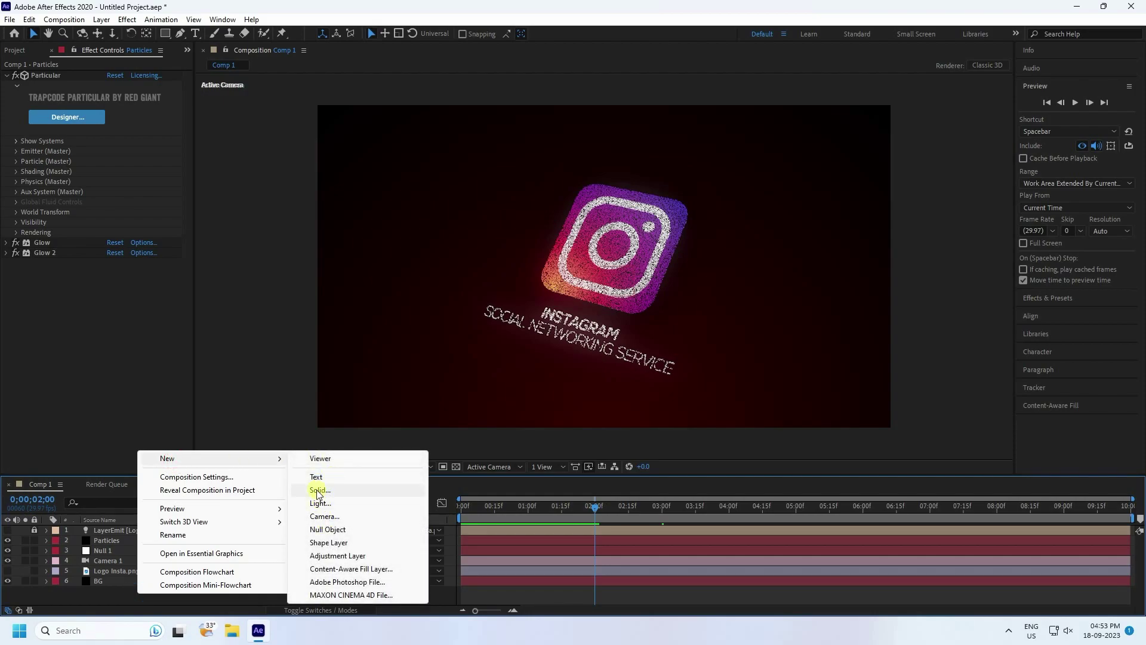
{"action": "left_click", "coordinate": [318, 490]}
{"action": "type", "text": "Particles"}
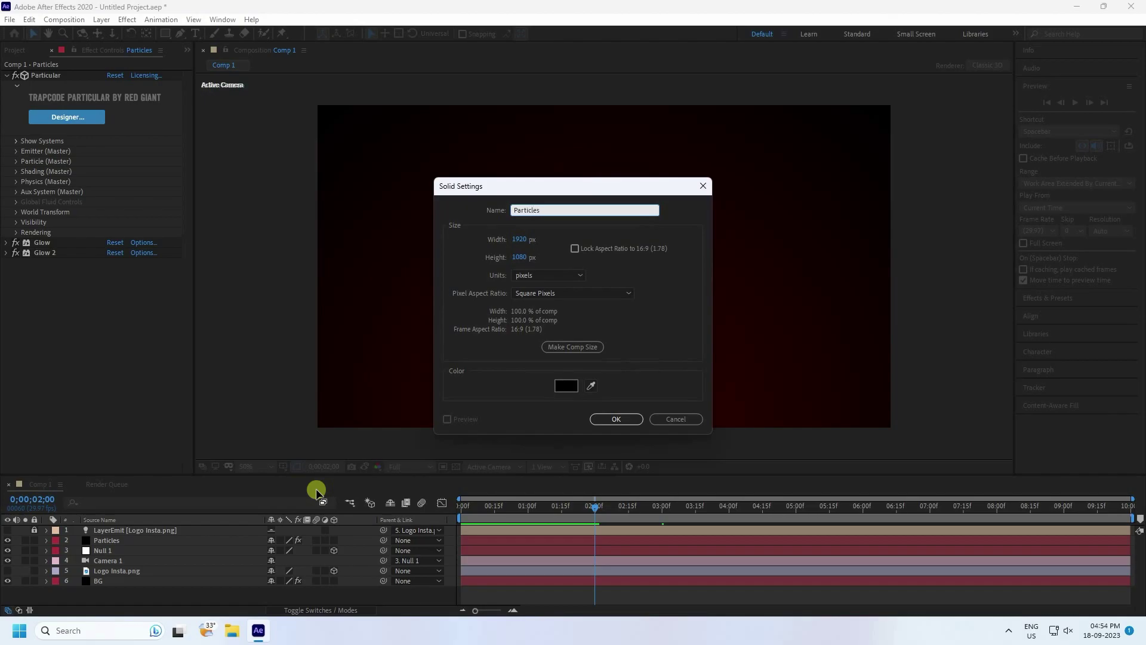
{"action": "type", "text": " AUX"}
{"action": "left_click", "coordinate": [616, 417]}
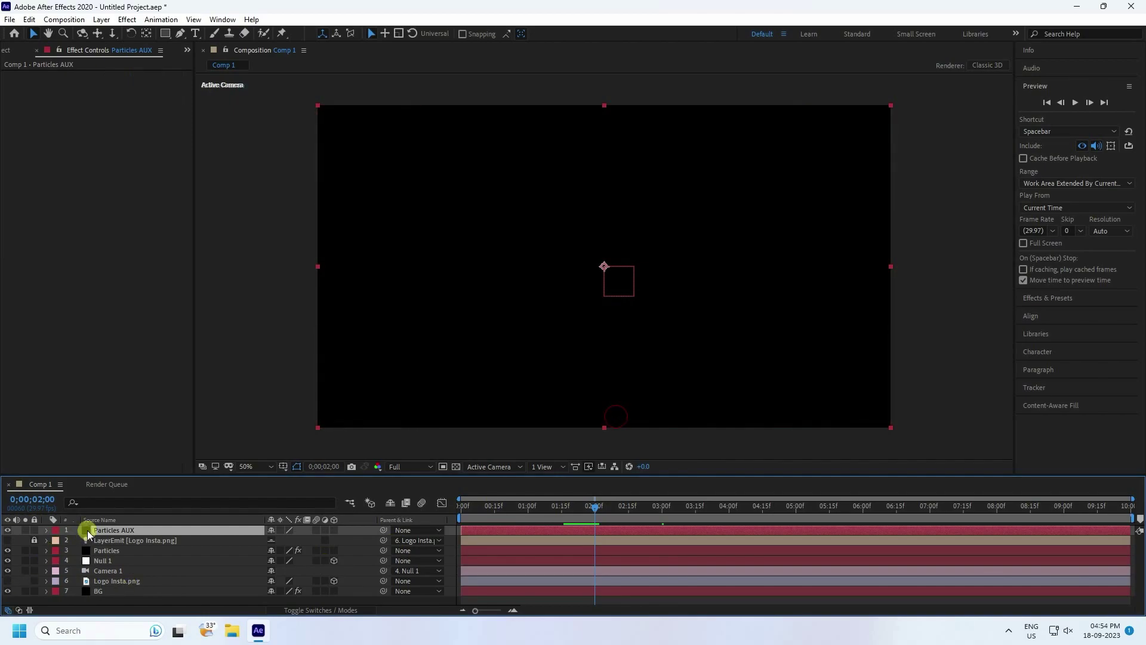
{"action": "left_click_drag", "start_coordinate": [115, 528], "coordinate": [115, 555]}
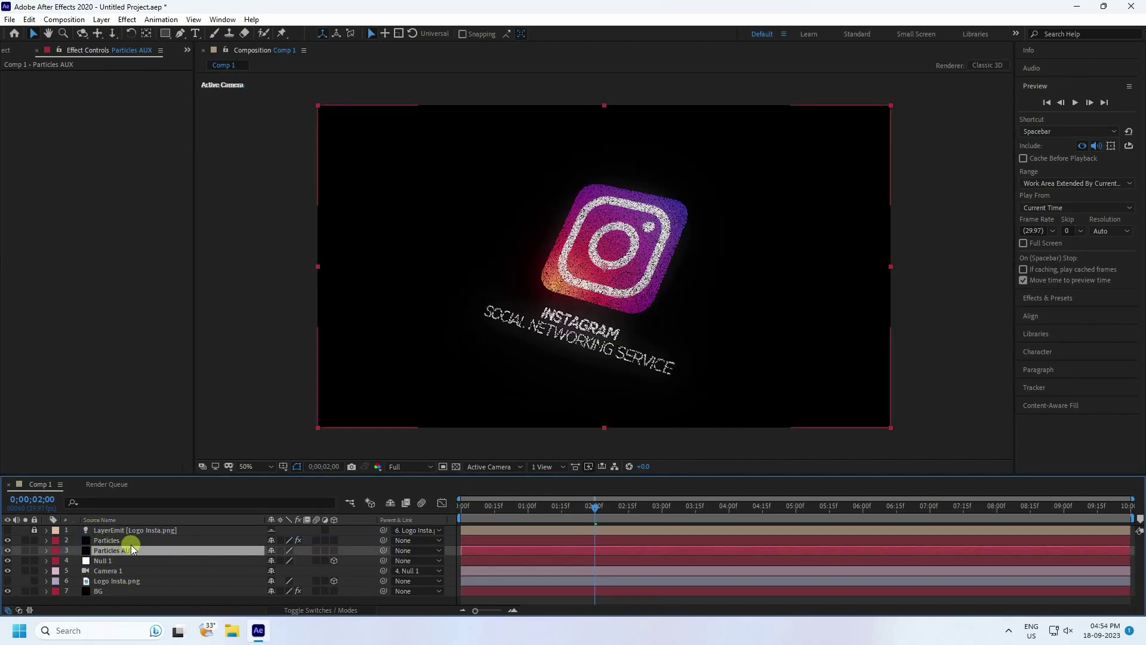
Apply Trapcode Particular to Particles AUX and set the emitter rate to 5000 particles per second
{"action": "left_click", "coordinate": [128, 19]}
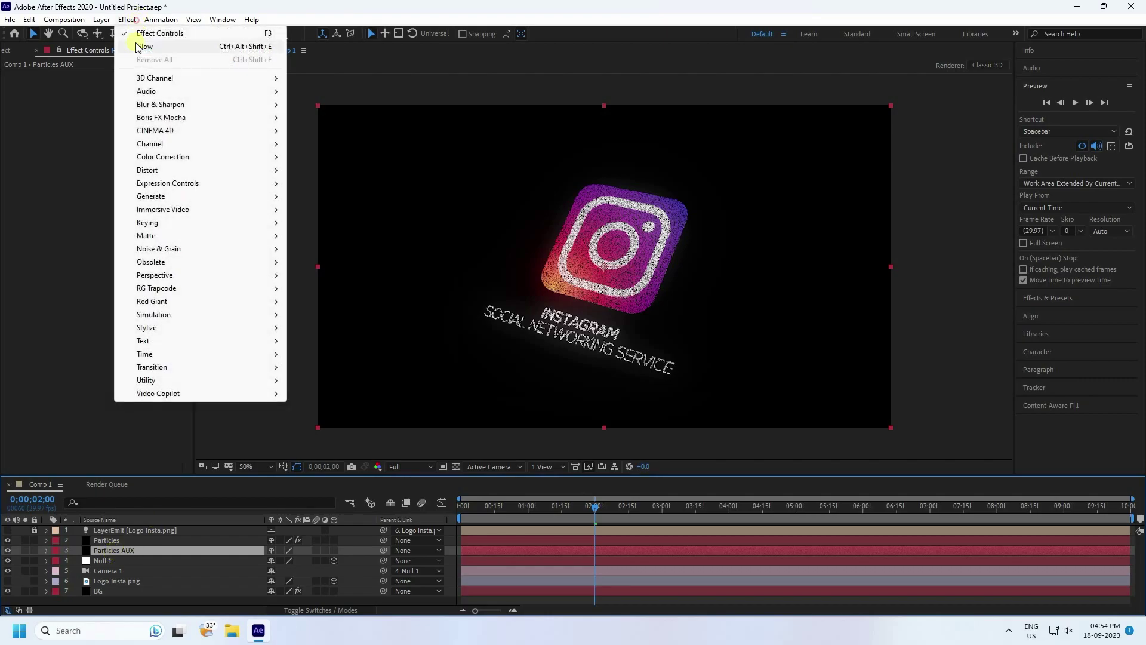
{"action": "mouse_move", "coordinate": [156, 292]}
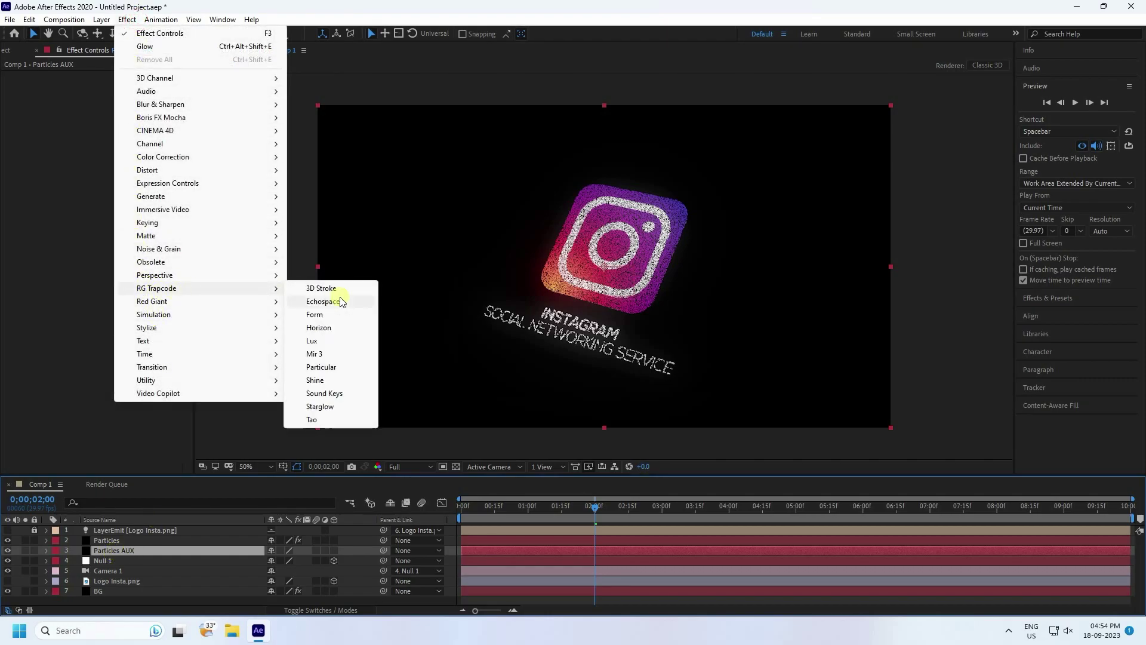
{"action": "left_click", "coordinate": [322, 367]}
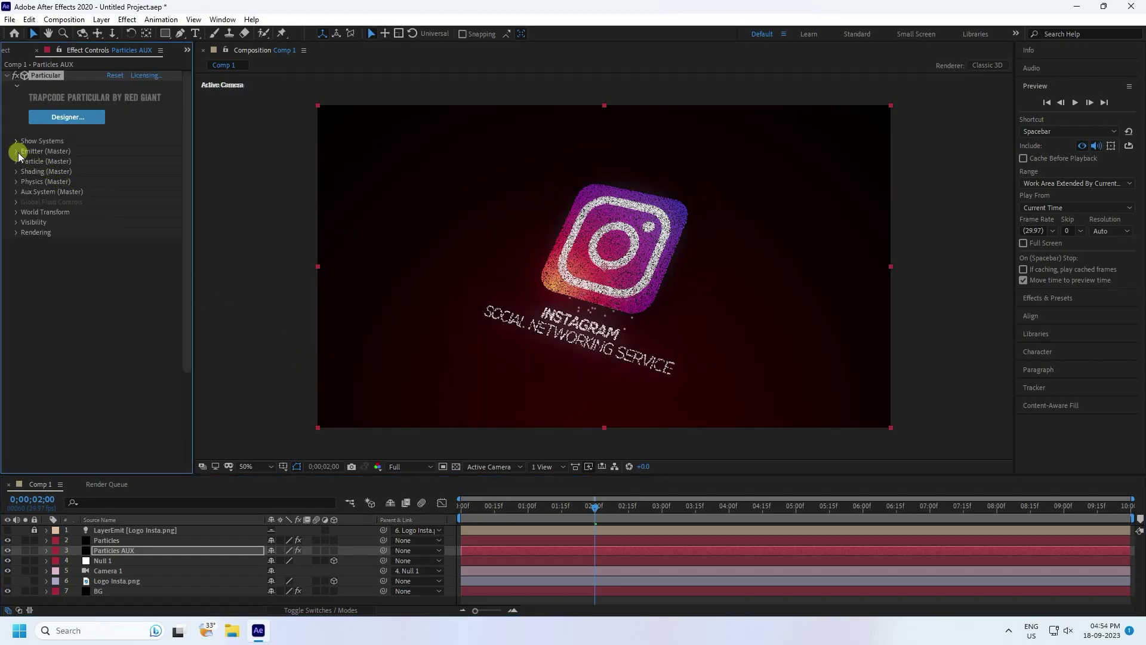
{"action": "left_click", "coordinate": [17, 152]}
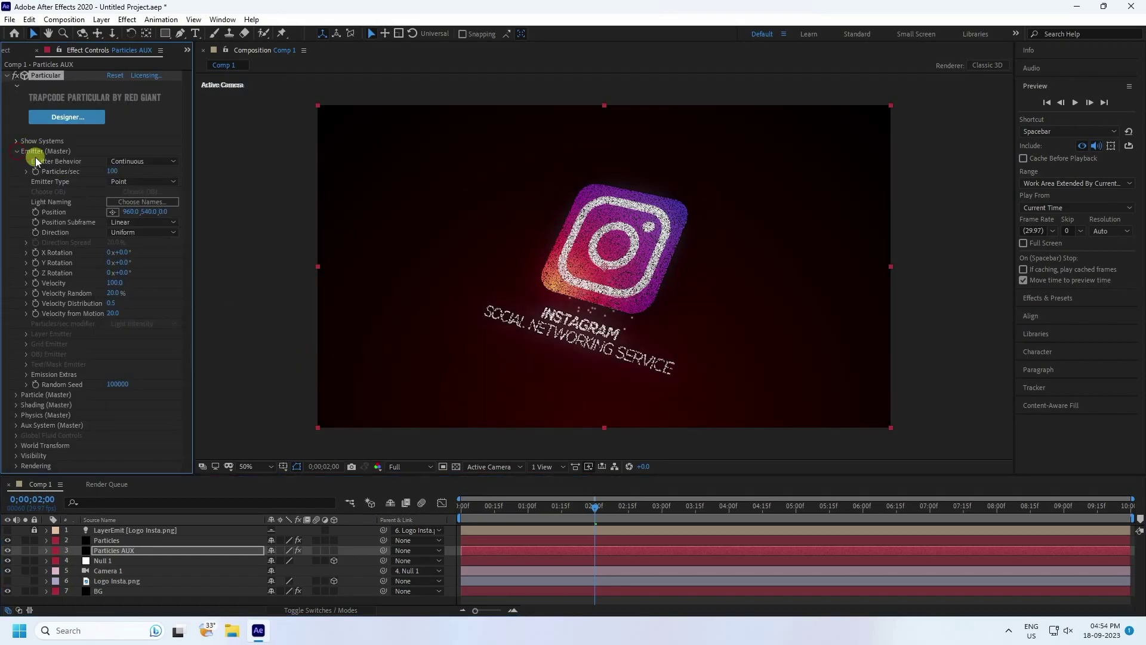
{"action": "left_click", "coordinate": [114, 172]}
{"action": "type", "text": "5000"}
{"action": "key", "text": "Return"}
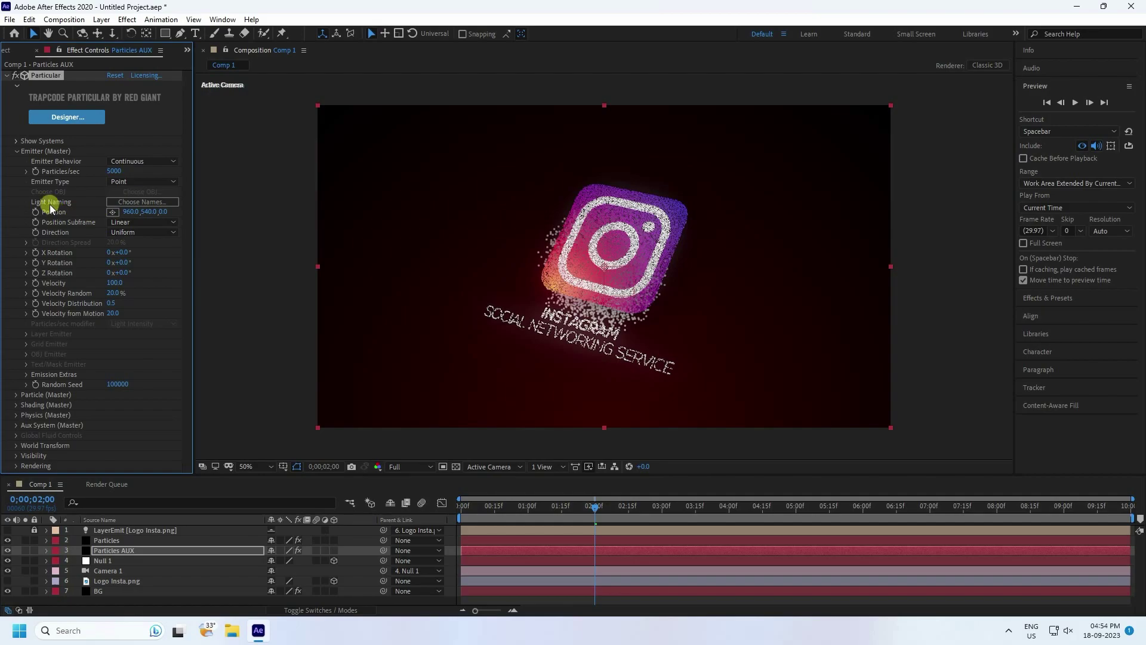
Switch the emitter type to Layer, using Logo Insta.png, and solo Particles AUX
{"action": "left_click", "coordinate": [124, 182]}
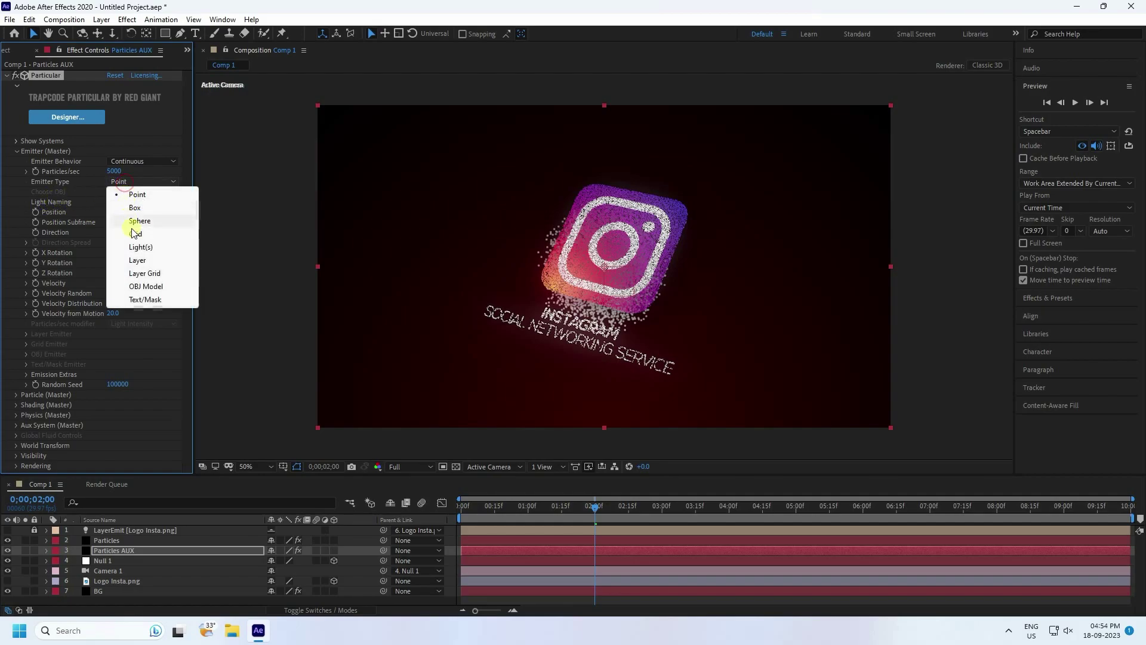
{"action": "left_click", "coordinate": [137, 260]}
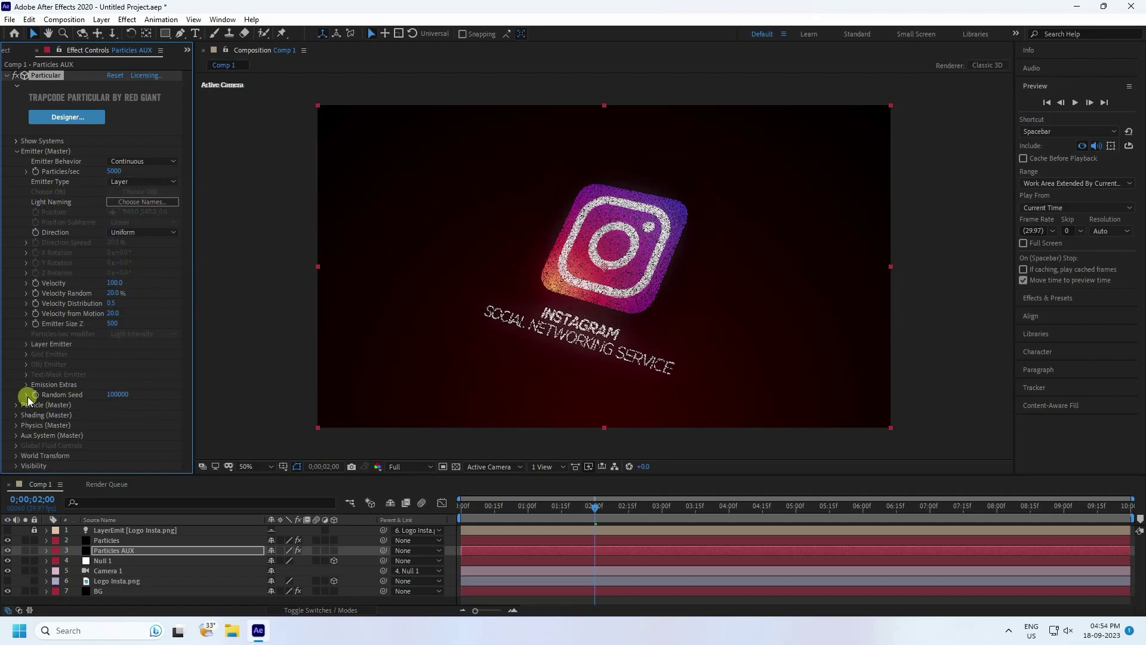
{"action": "left_click", "coordinate": [26, 344]}
{"action": "left_click", "coordinate": [129, 354]}
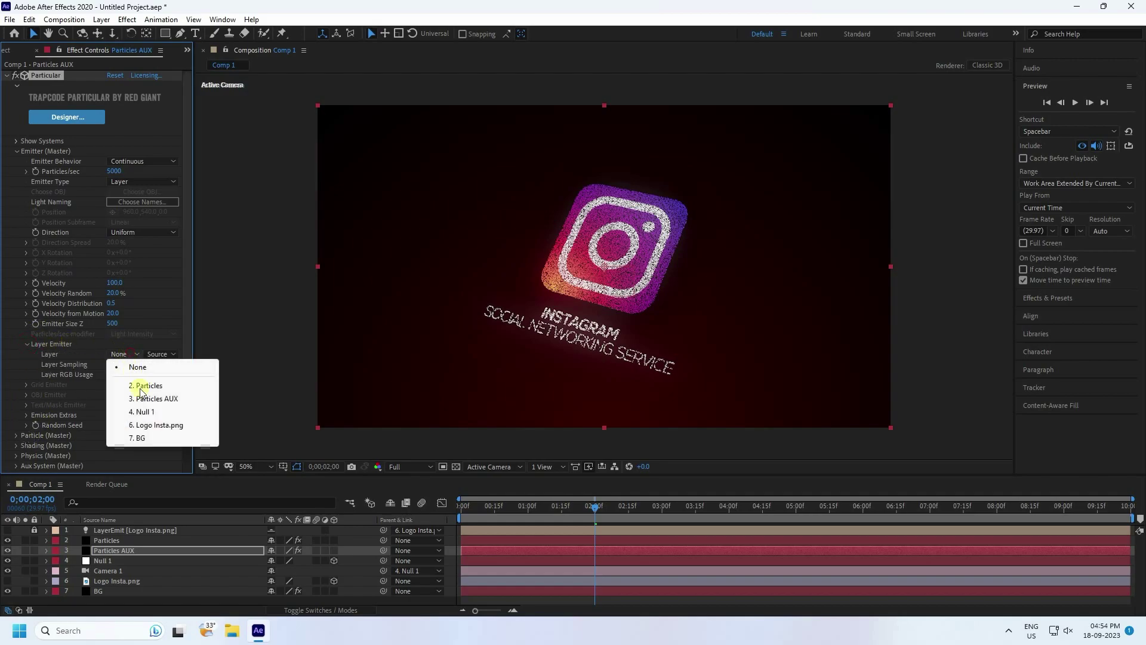
{"action": "left_click", "coordinate": [154, 426]}
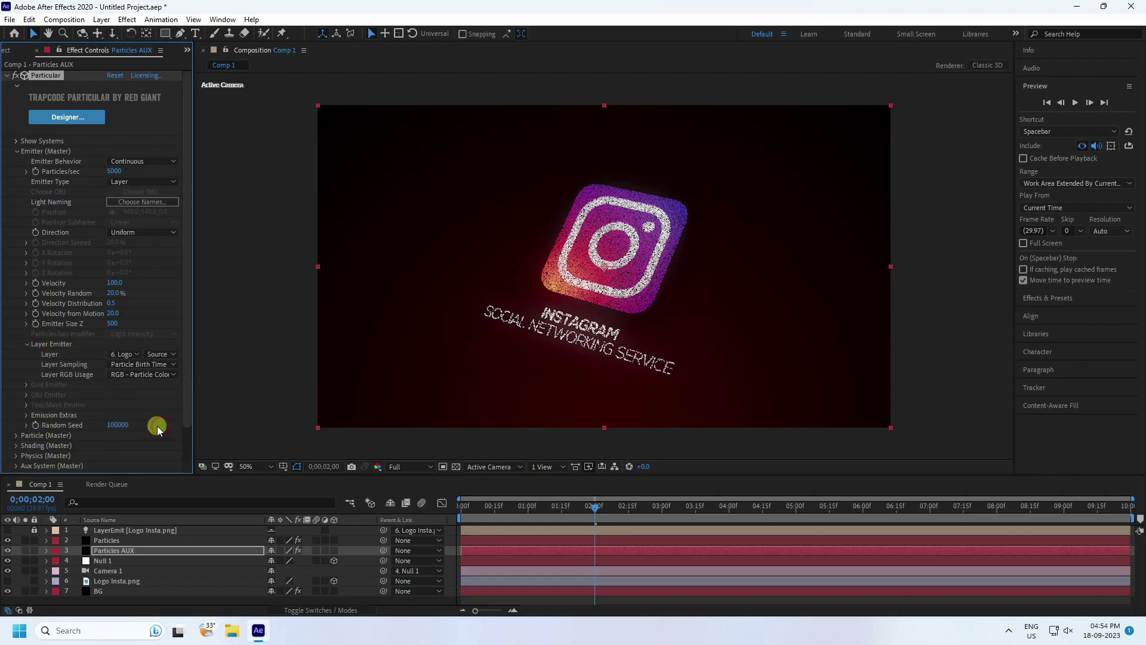
{"action": "left_click", "coordinate": [25, 551]}
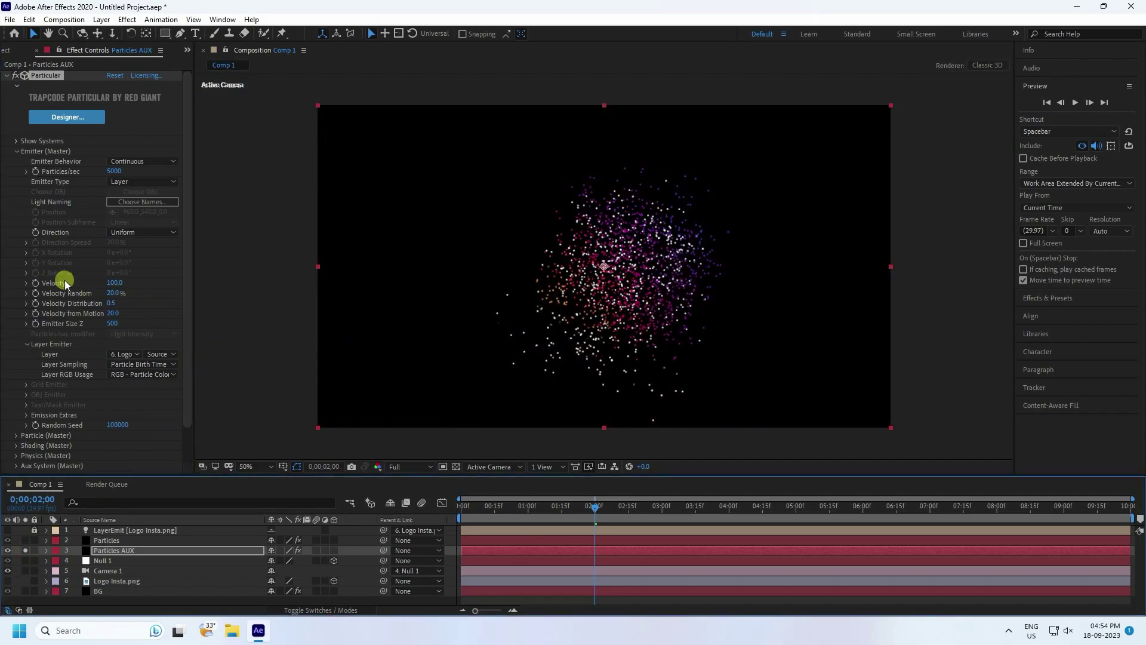
Set the emitter Velocity to 600
{"action": "left_click", "coordinate": [114, 284]}
{"action": "type", "text": "600"}
{"action": "key", "text": "Return"}
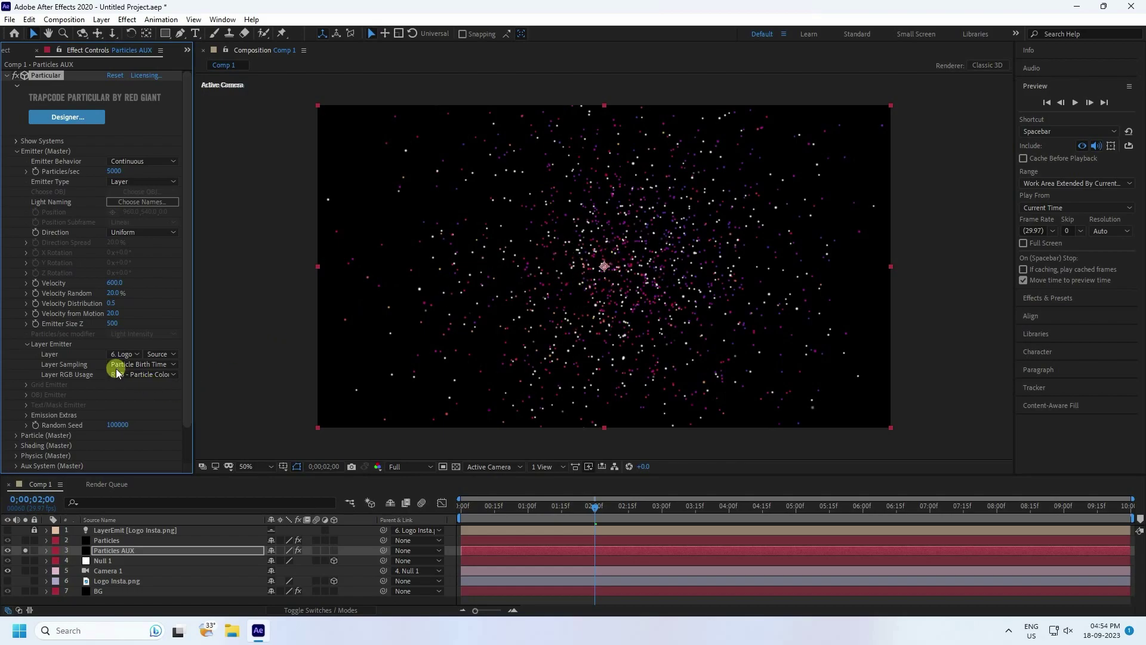
{"action": "left_click", "coordinate": [14, 154]}
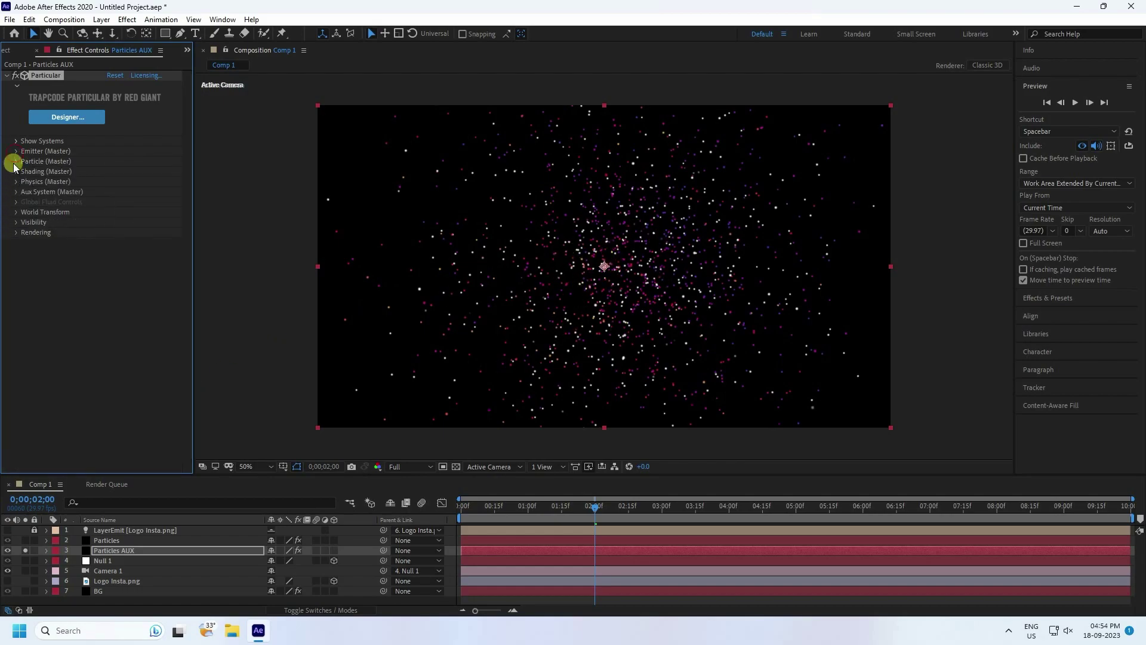
In Particle (Master), set Life to 2 seconds, Sphere Feather to 0 and Size to 2
{"action": "left_click", "coordinate": [16, 162]}
{"action": "left_click", "coordinate": [112, 173]}
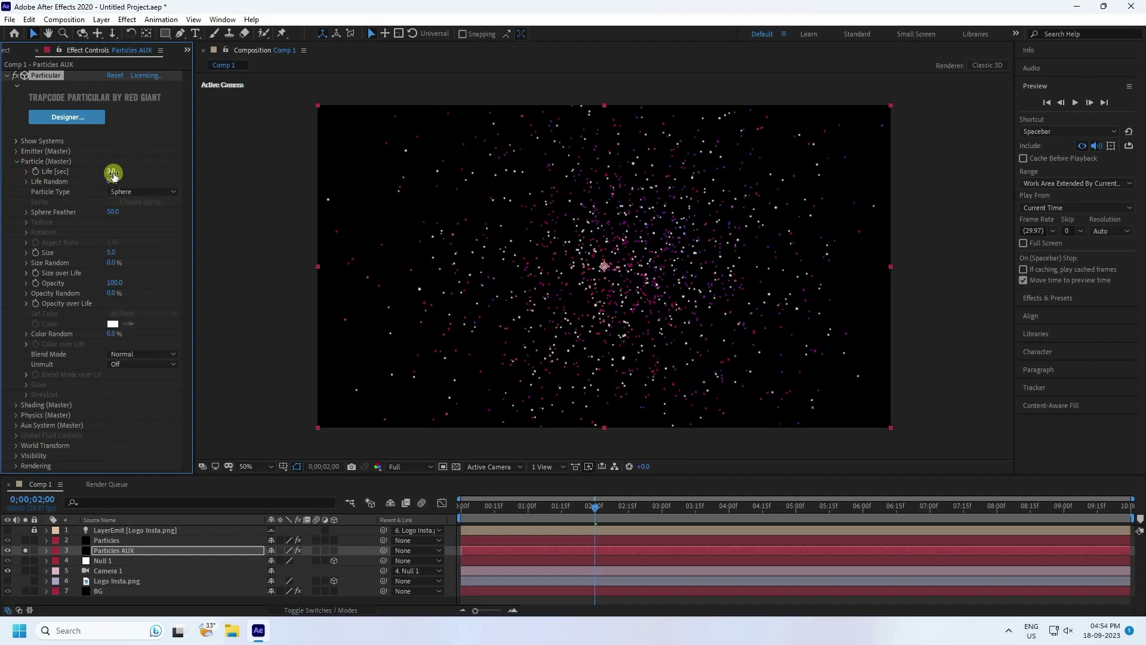
{"action": "type", "text": "2"}
{"action": "left_click_drag", "start_coordinate": [114, 213], "coordinate": [76, 220]}
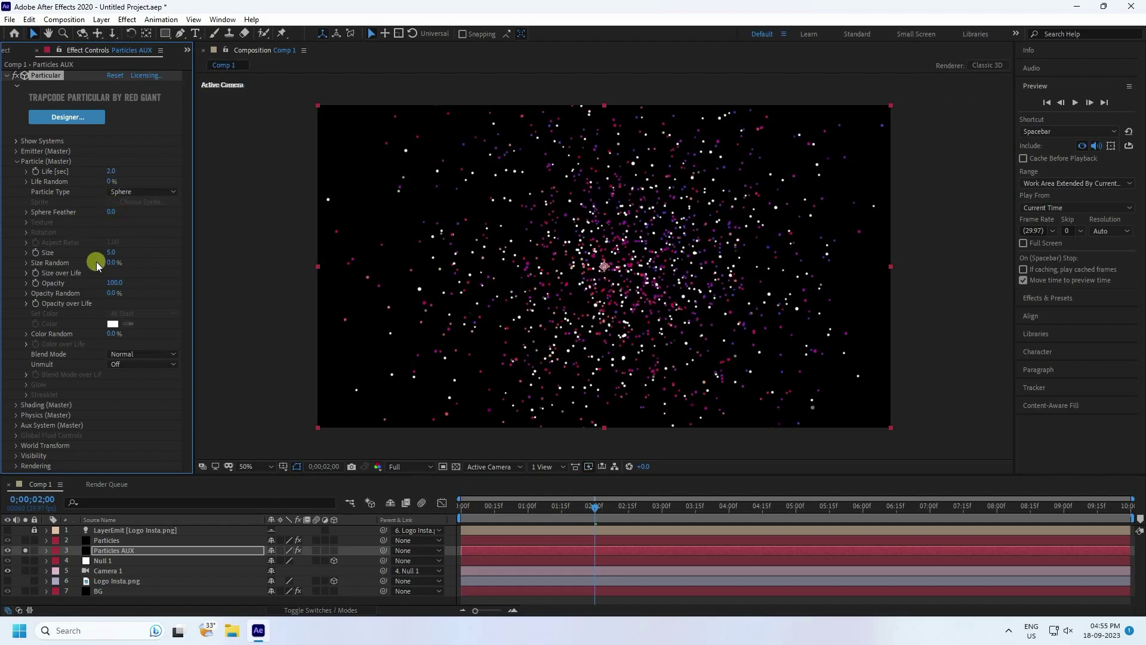
{"action": "left_click", "coordinate": [112, 253]}
{"action": "key", "text": "Return"}
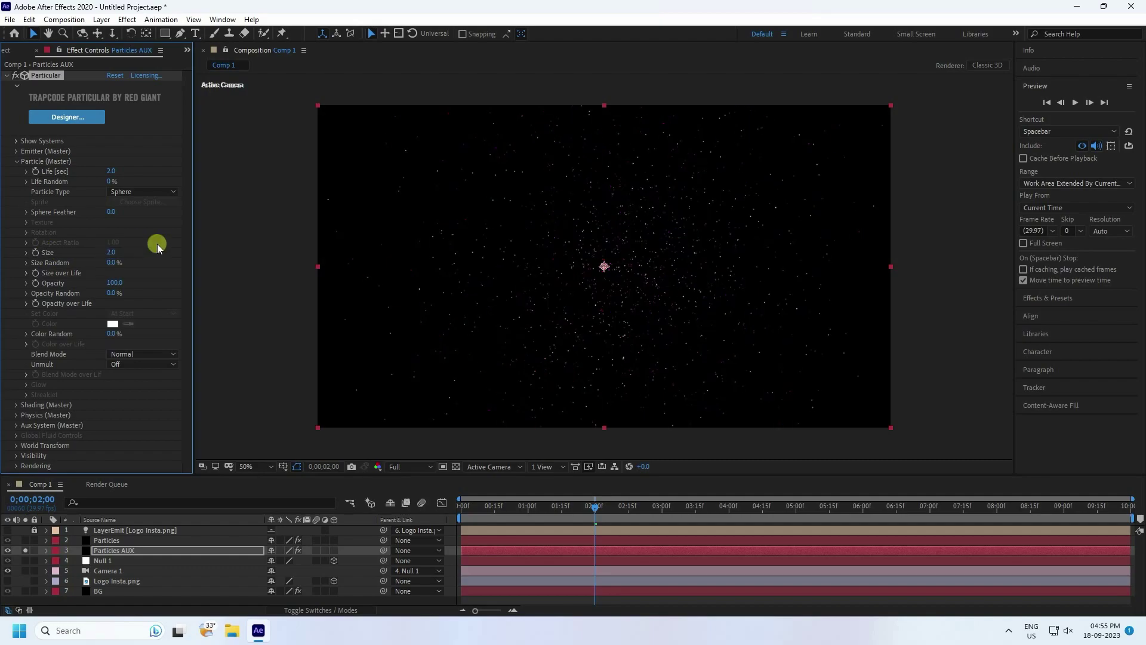
{"action": "key", "text": "slash"}
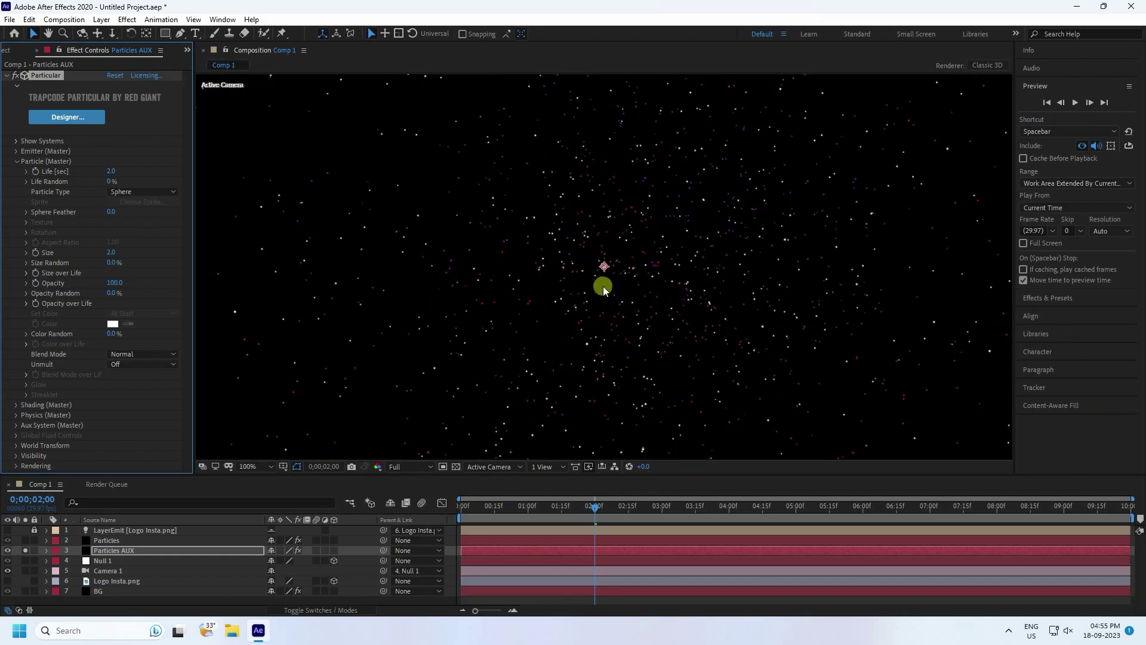
{"action": "key", "text": "comma"}
{"action": "key", "text": "comma"}
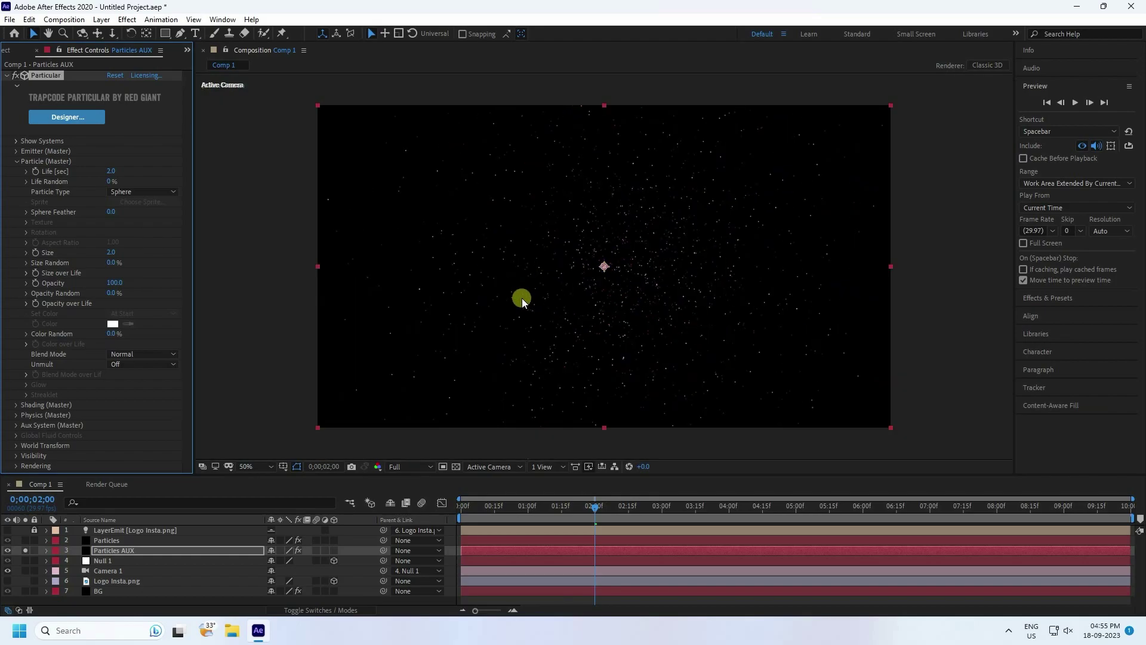
{"action": "left_click", "coordinate": [16, 161]}
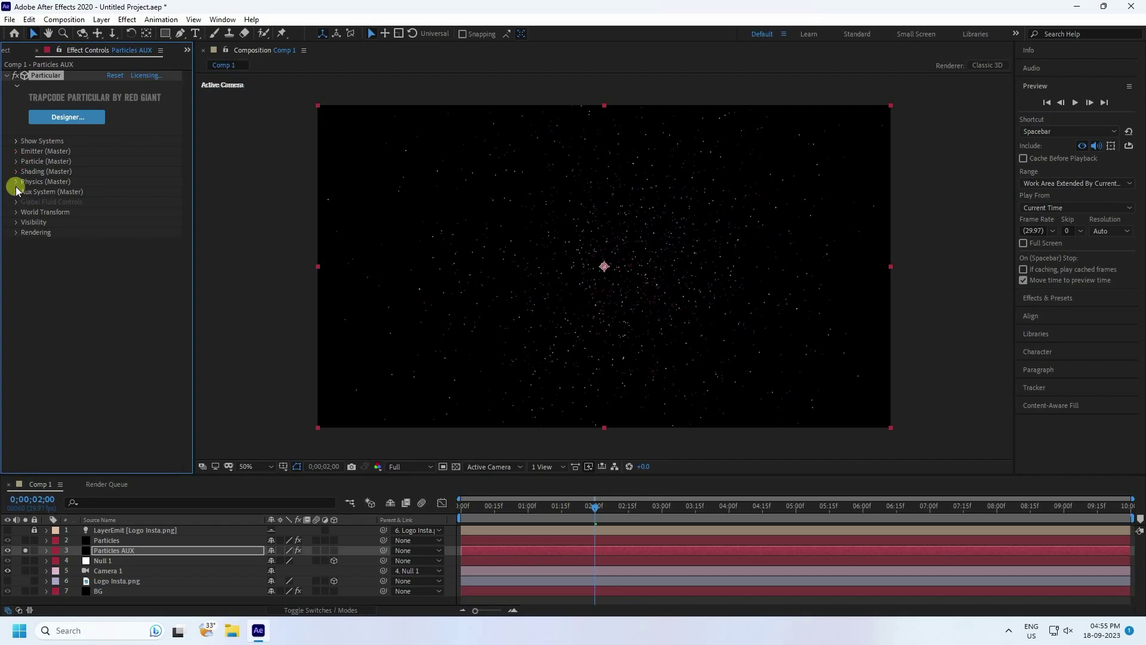
Set Physics Air Spin Amplitude to 100 and Turbulence Affect Size 15, Affect Position 100
{"action": "left_click", "coordinate": [16, 182]}
{"action": "left_click", "coordinate": [27, 222]}
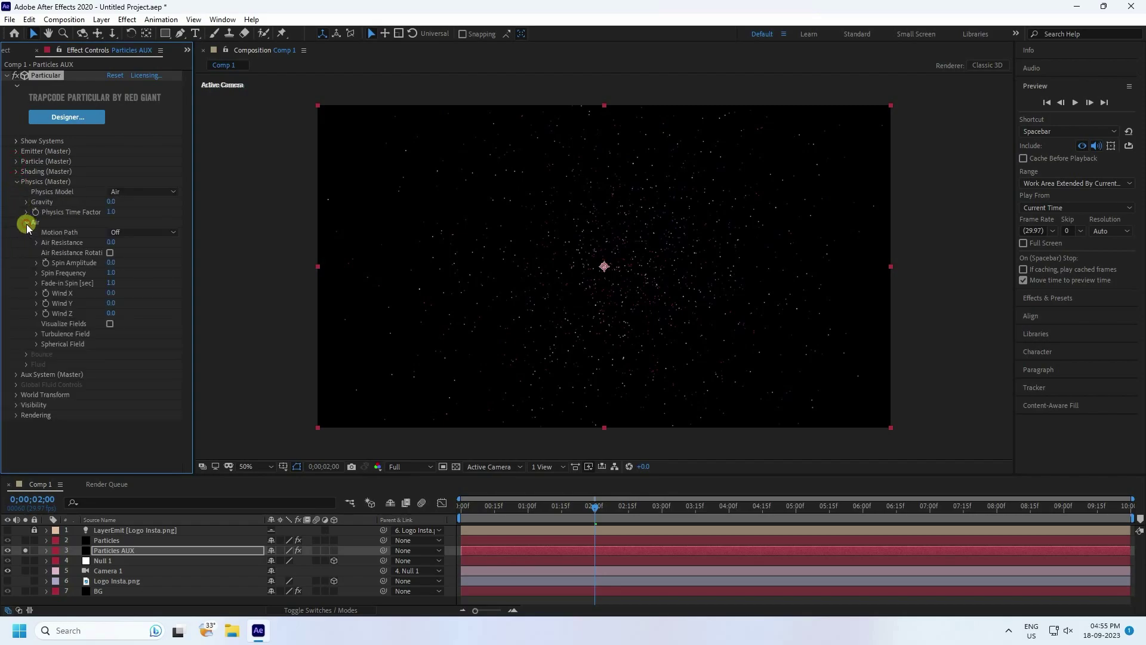
{"action": "left_click", "coordinate": [37, 335]}
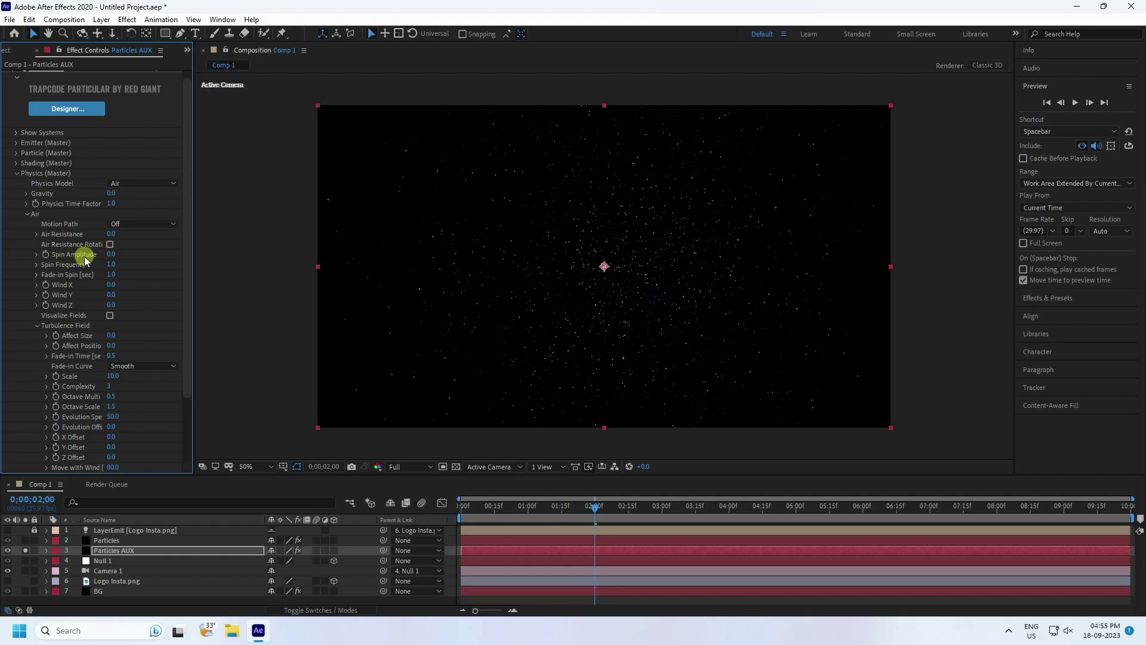
{"action": "left_click", "coordinate": [110, 255]}
{"action": "type", "text": "100"}
{"action": "key", "text": "Return"}
{"action": "left_click", "coordinate": [110, 335]}
{"action": "type", "text": "15"}
{"action": "key", "text": "Return"}
{"action": "left_click", "coordinate": [111, 345]}
{"action": "key", "text": "Return"}
Preview the particle animation from frame 0
{"action": "left_click_drag", "start_coordinate": [482, 503], "coordinate": [409, 506]}
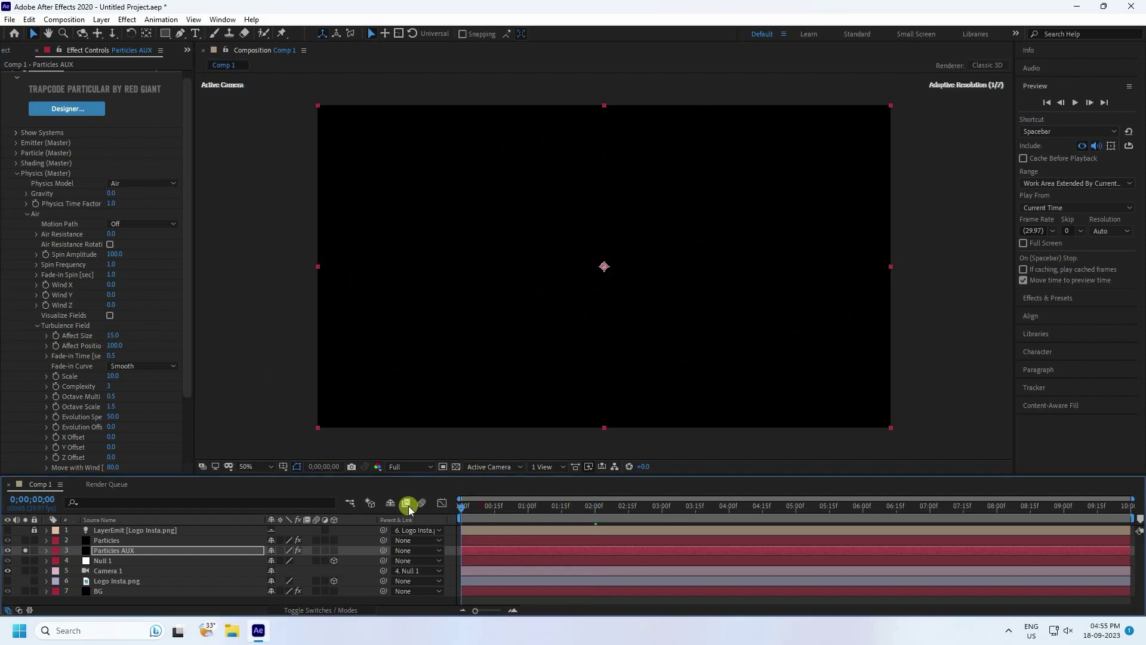
{"action": "left_click", "coordinate": [1076, 108]}
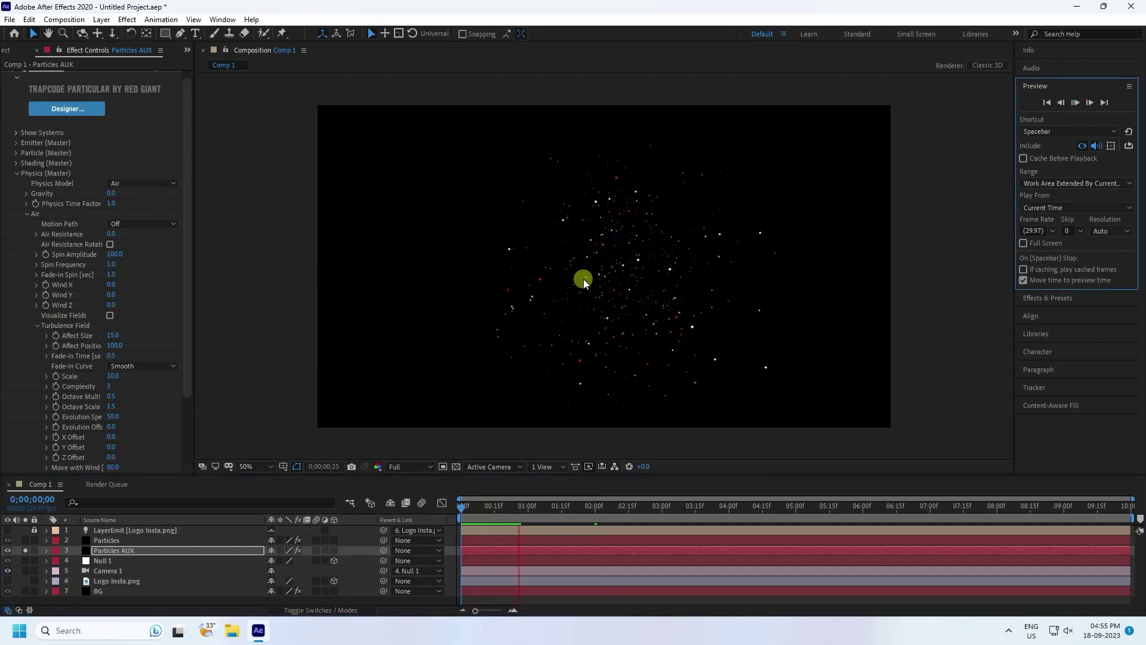
{"action": "left_click", "coordinate": [15, 172]}
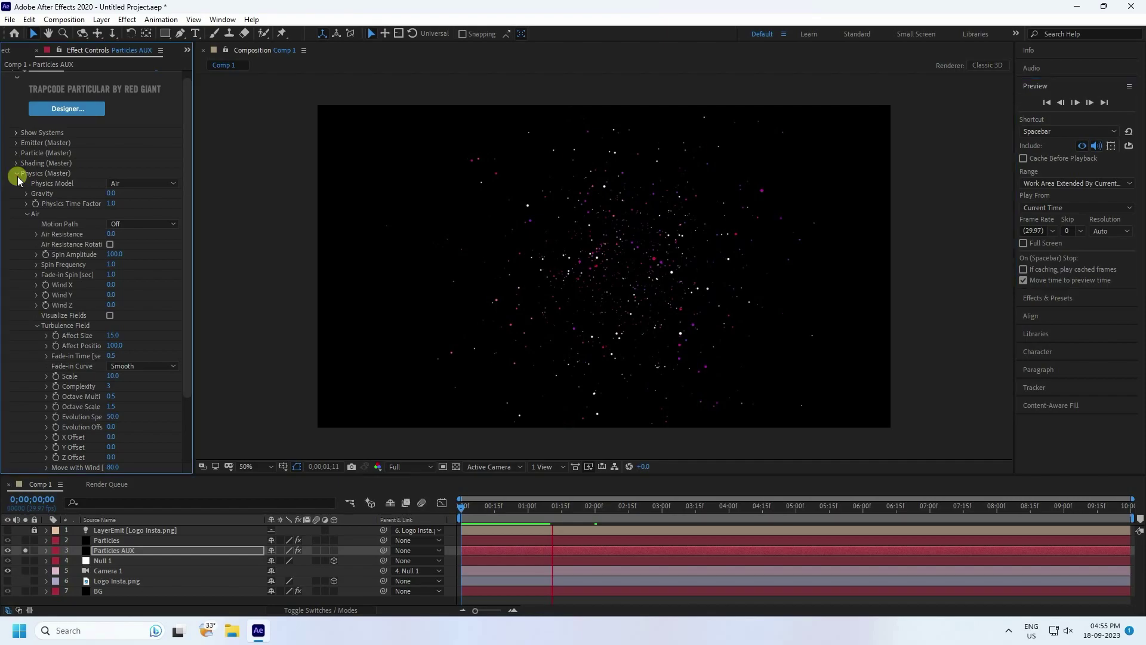
Set the Aux System to emit continuously at 1000 particles/sec with Life 1
{"action": "left_click", "coordinate": [16, 192]}
{"action": "left_click", "coordinate": [143, 194]}
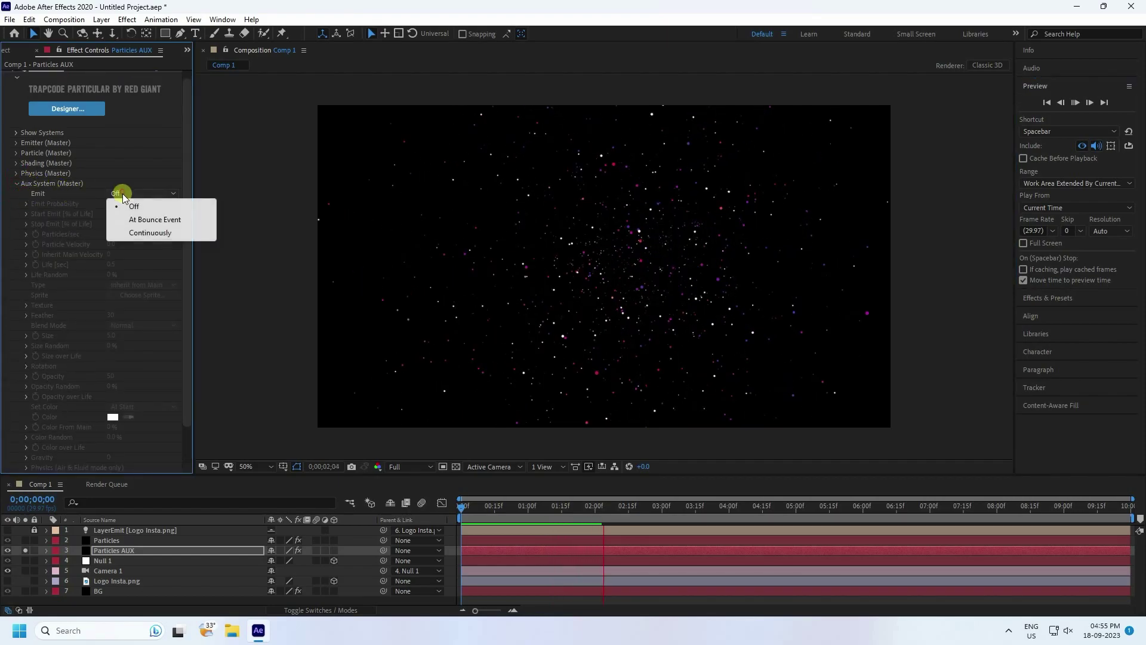
{"action": "left_click", "coordinate": [132, 231]}
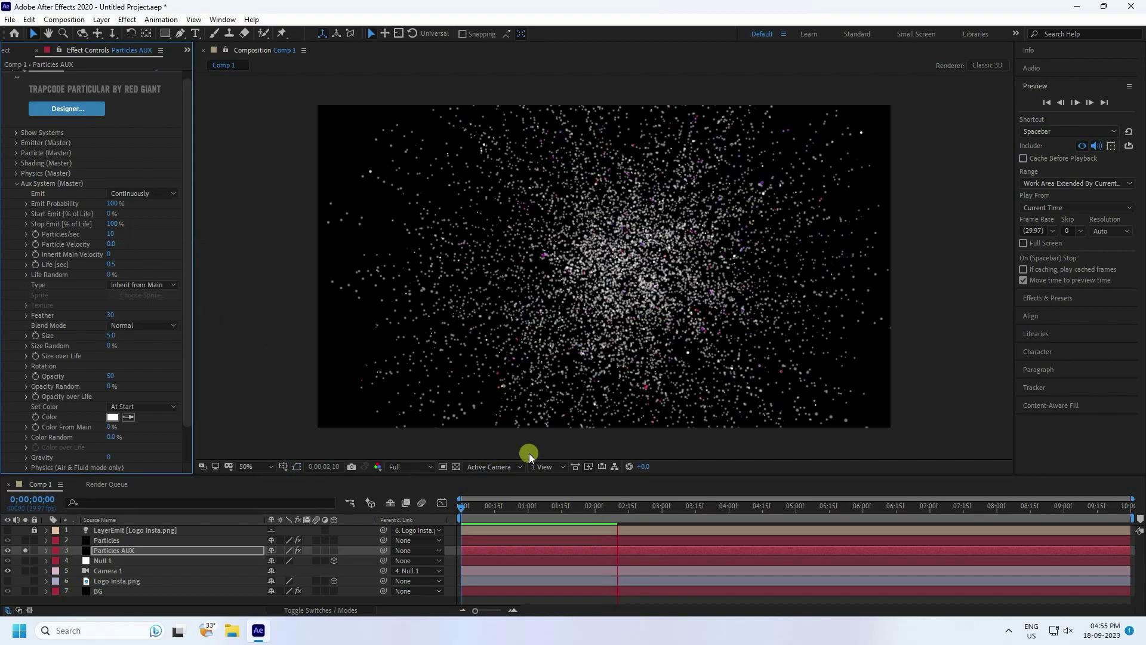
{"action": "left_click", "coordinate": [635, 509]}
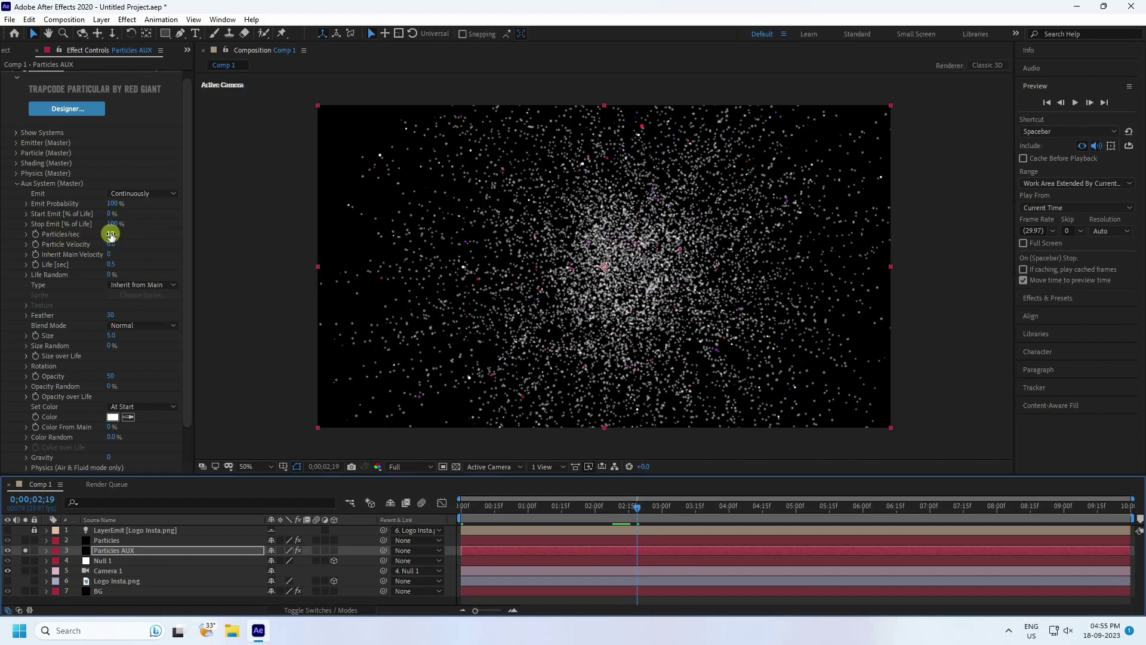
{"action": "left_click", "coordinate": [110, 234]}
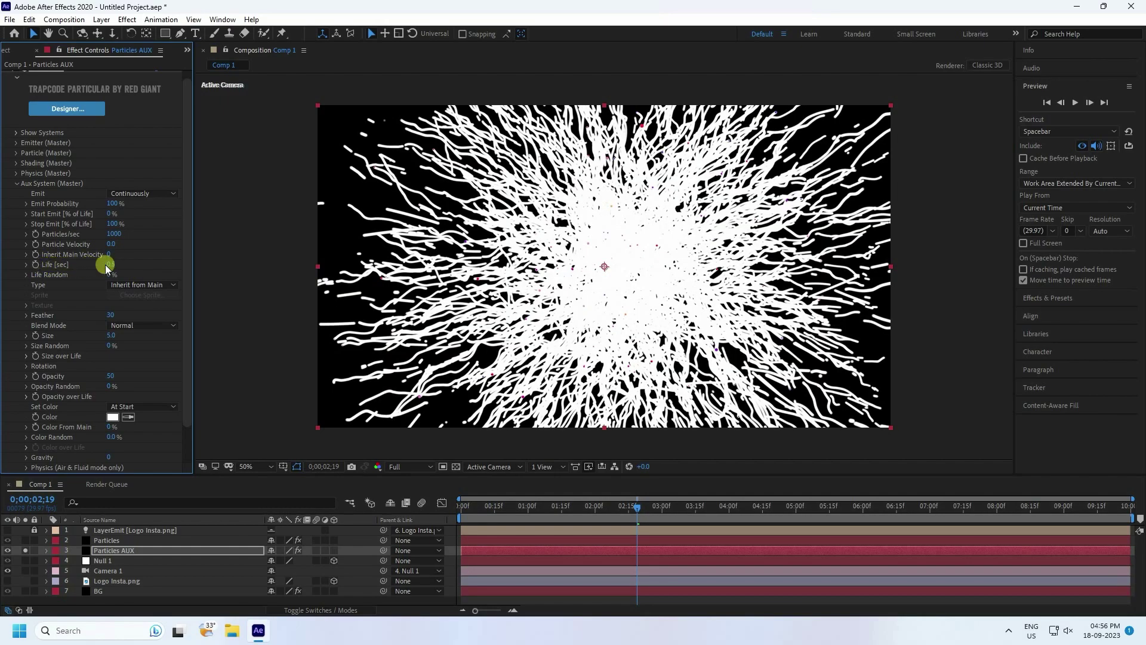
{"action": "left_click", "coordinate": [112, 263]}
Give the aux particles Feather 0, Size 0.5 and Color From Main 100%
{"action": "left_click_drag", "start_coordinate": [109, 318], "coordinate": [63, 318]}
{"action": "left_click", "coordinate": [112, 335]}
{"action": "type", "text": "0.5"}
{"action": "key", "text": "Return"}
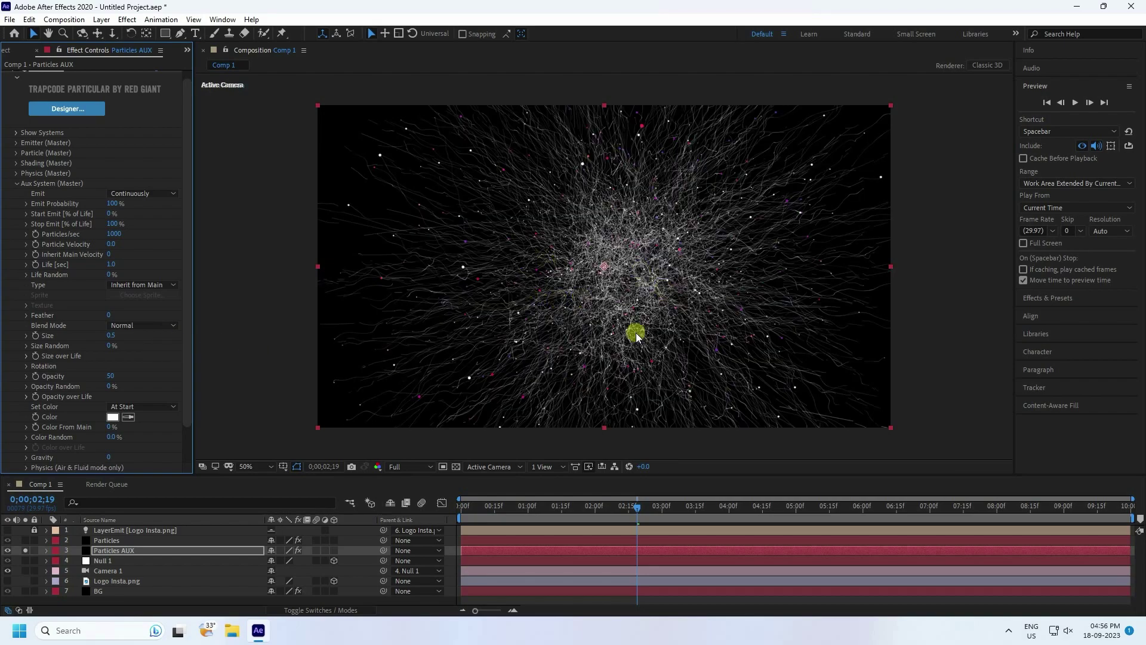
{"action": "key", "text": "period"}
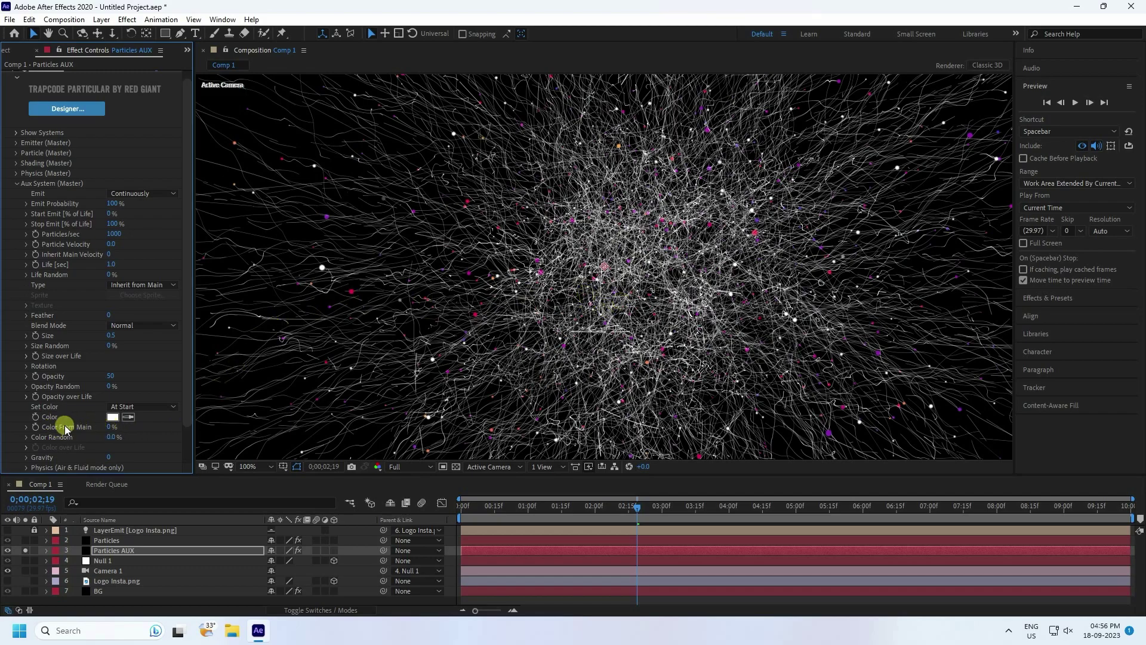
{"action": "left_click_drag", "start_coordinate": [109, 426], "coordinate": [225, 434]}
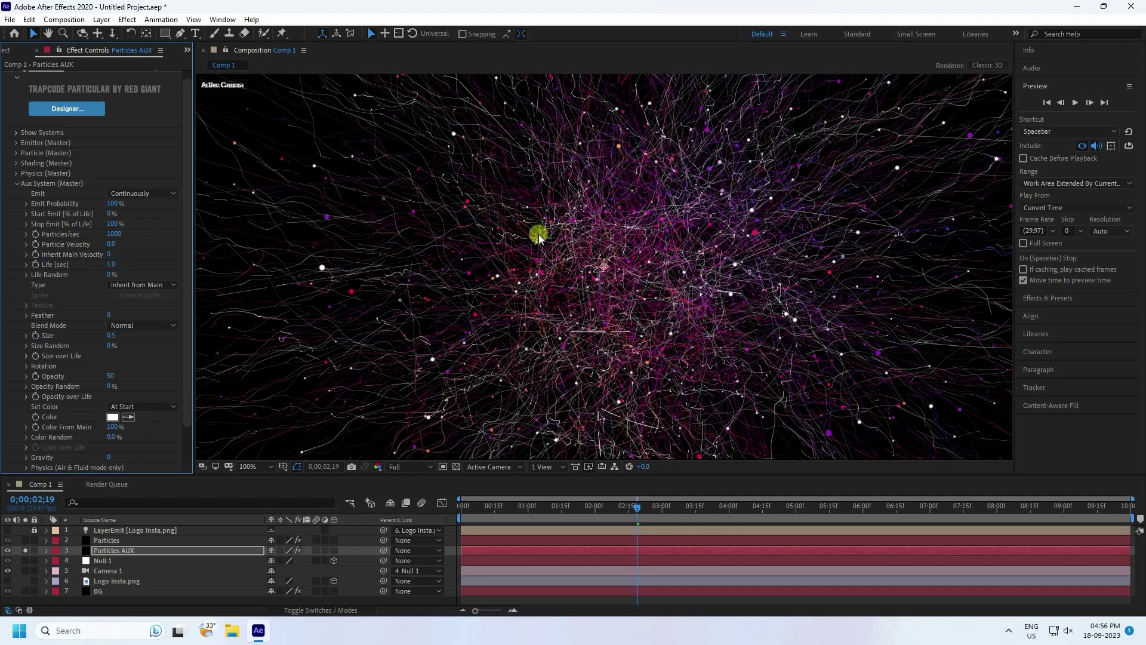
Add a Glow effect (threshold 60%, radius 20) to Particles AUX
{"action": "left_click", "coordinate": [17, 183]}
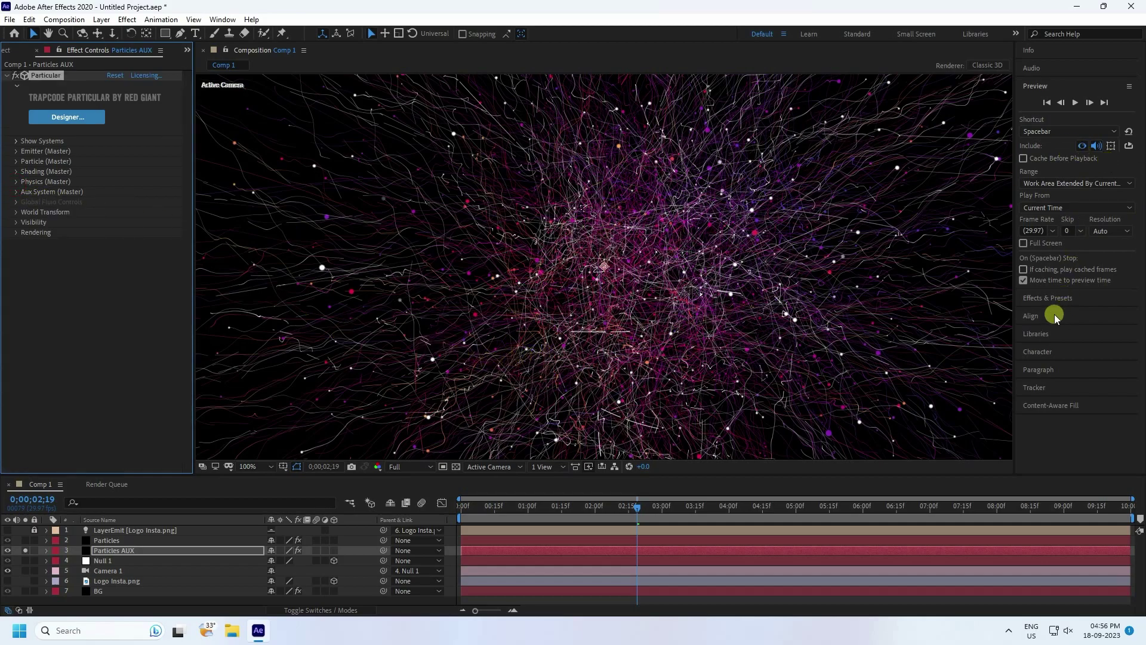
{"action": "left_click", "coordinate": [1049, 298]}
{"action": "left_click_drag", "start_coordinate": [1066, 213], "coordinate": [85, 320]}
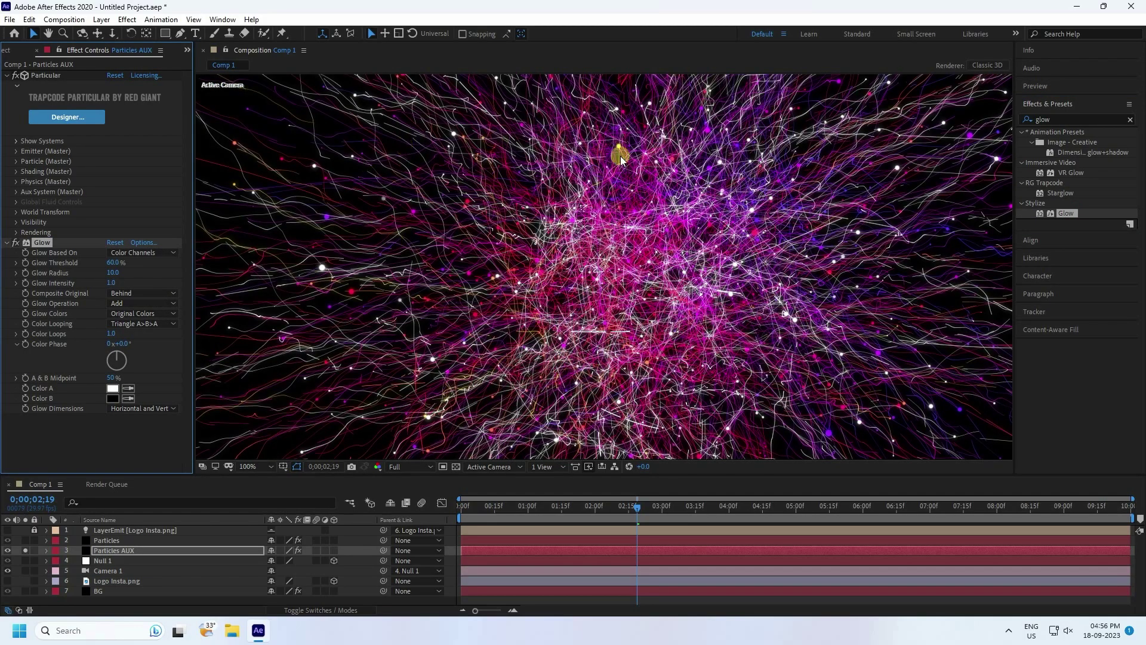
{"action": "scroll", "coordinate": [607, 396], "scroll_direction": "down", "scroll_amount": 2}
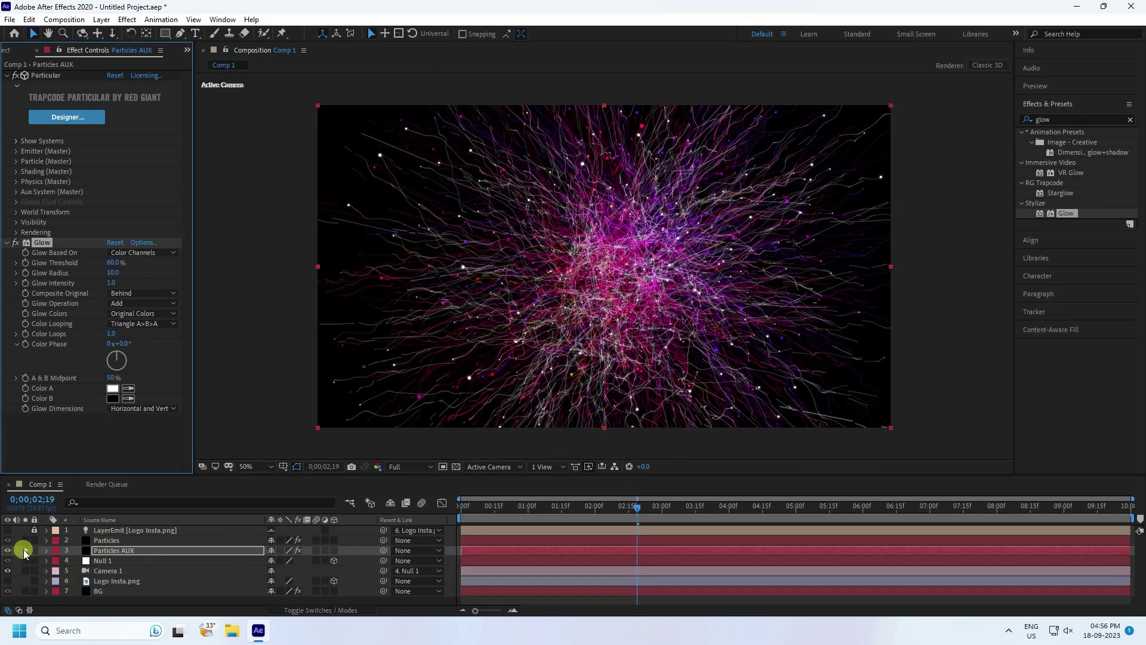
{"action": "left_click", "coordinate": [632, 510]}
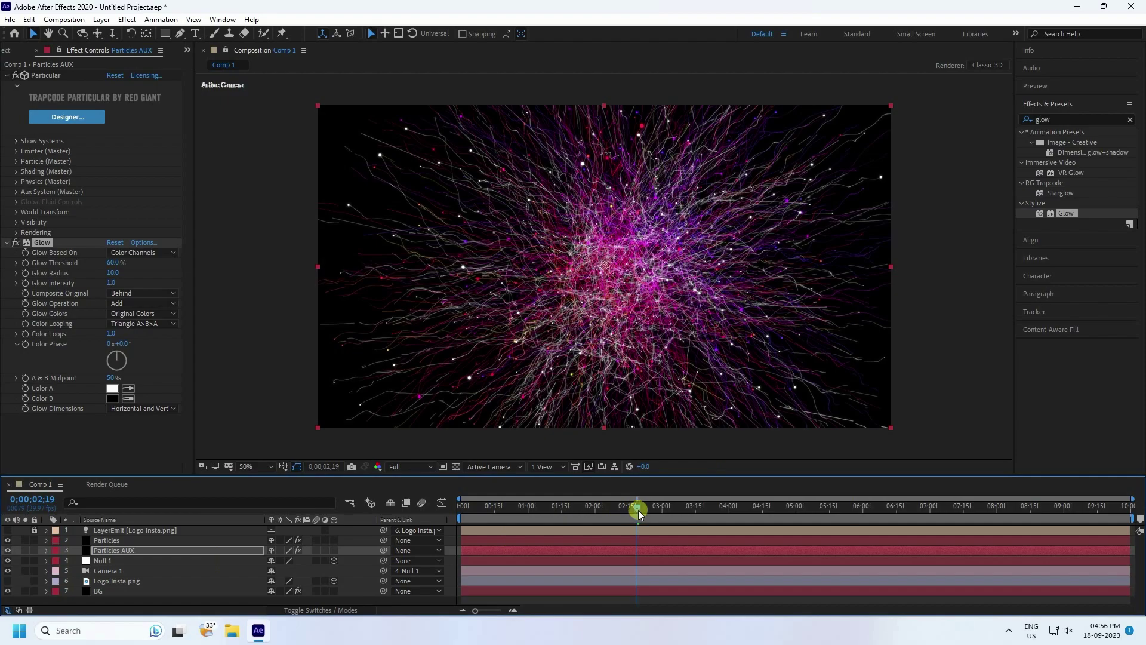
Duplicate the Particles AUX layer with Ctrl+D
{"action": "key", "text": "slash"}
{"action": "left_click", "coordinate": [121, 550]}
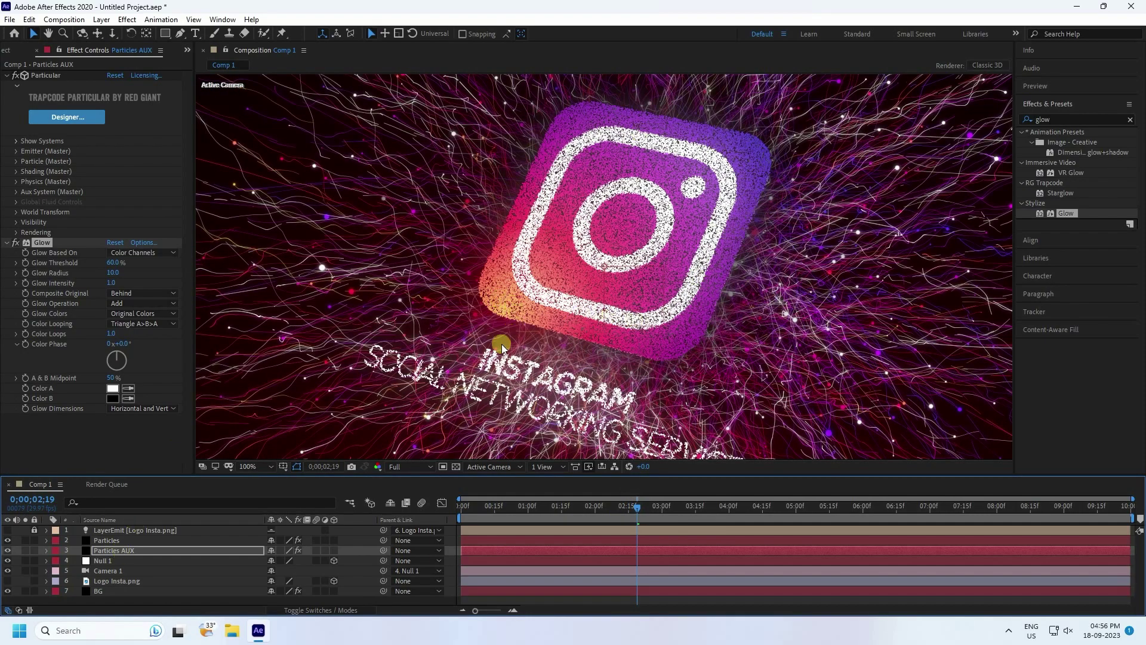
{"action": "left_click", "coordinate": [113, 552]}
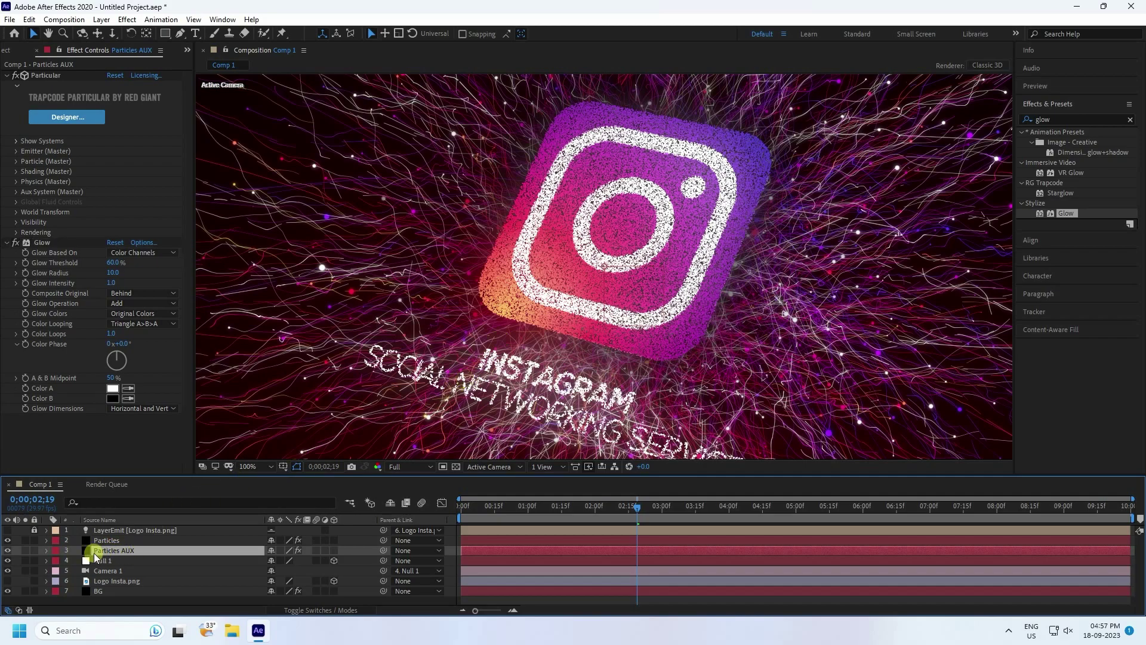
{"action": "key", "text": "ctrl+d"}
Move the copy above Particles, rename it 'Particles AUX 2' and delete its Glow
{"action": "left_click_drag", "start_coordinate": [127, 548], "coordinate": [126, 542]}
{"action": "right_click", "coordinate": [123, 541]}
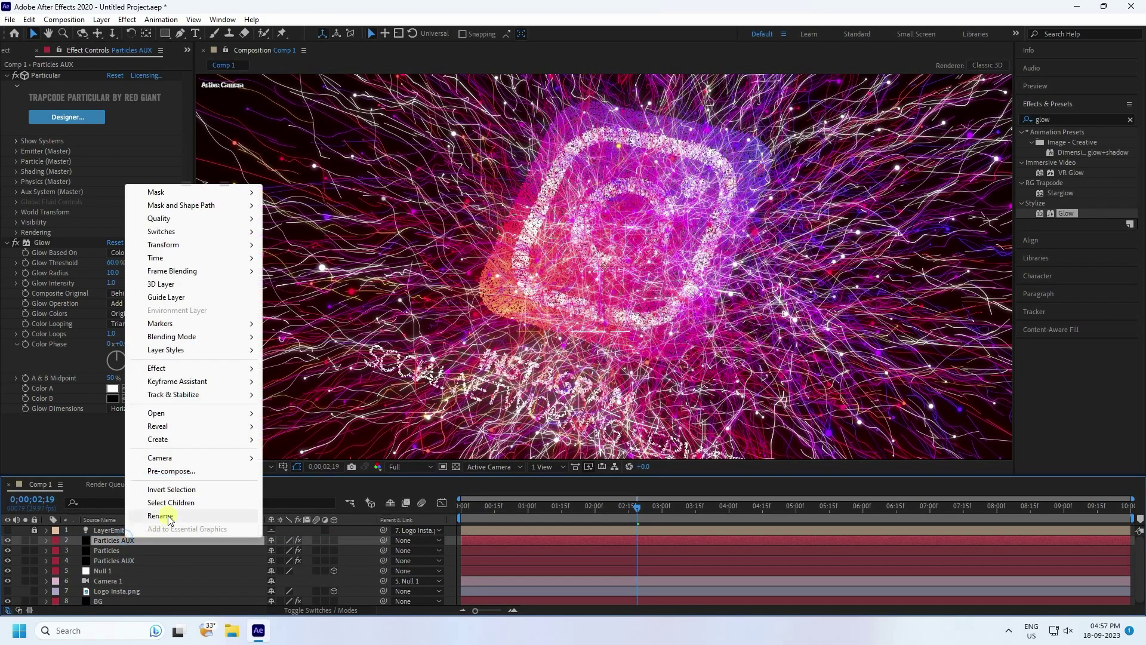
{"action": "left_click", "coordinate": [140, 524]}
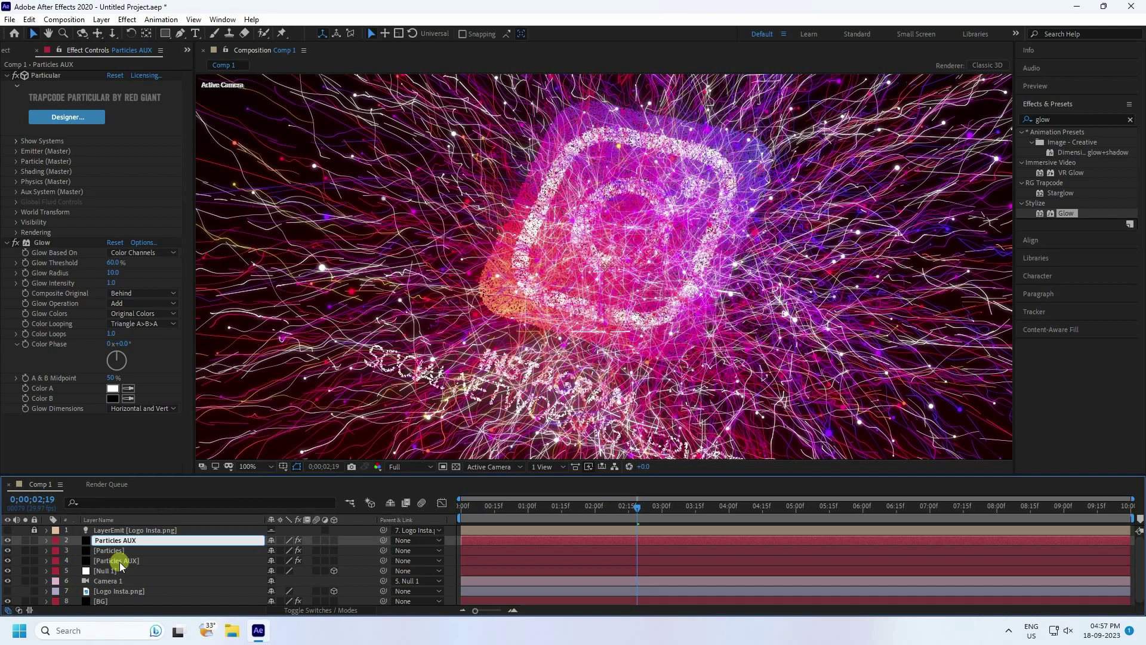
{"action": "type", "text": "2"}
{"action": "key", "text": "Return"}
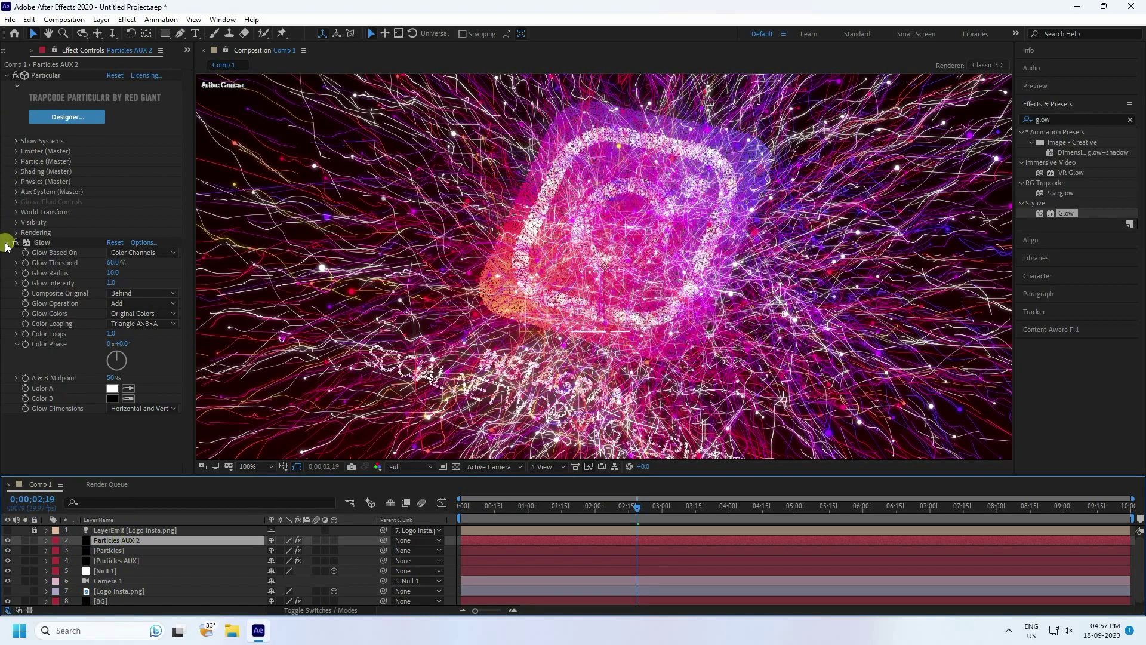
{"action": "left_click", "coordinate": [42, 243]}
{"action": "key", "text": "Delete"}
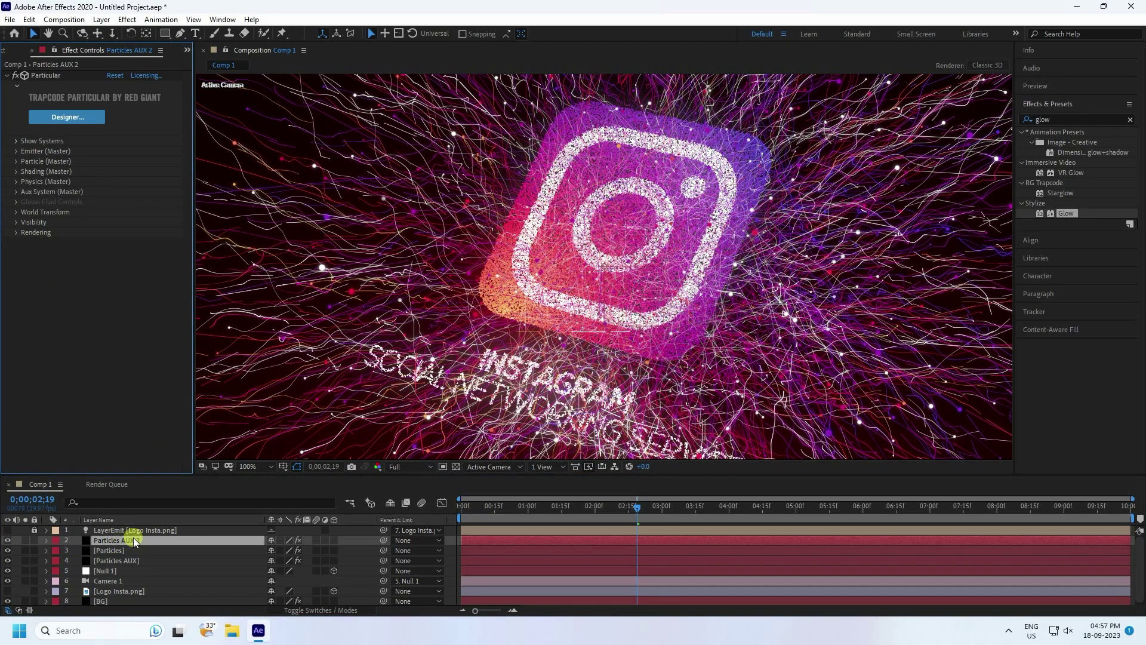
Set Particles AUX 2's emitter Velocity to 10 and solo the layer
{"action": "left_click", "coordinate": [17, 152]}
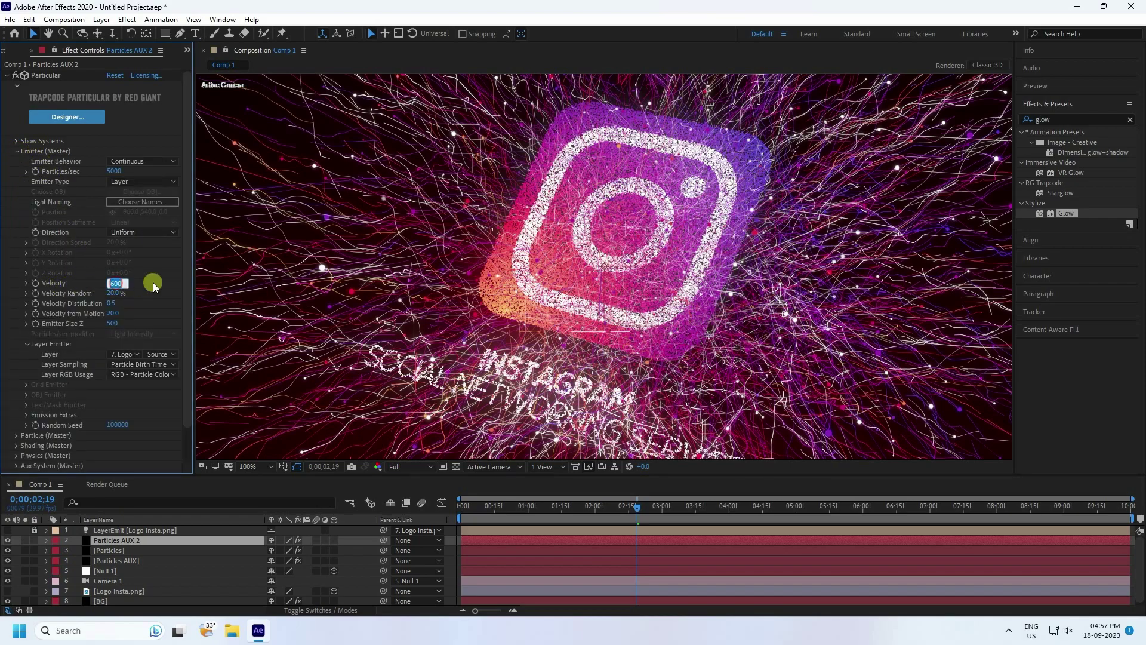
{"action": "type", "text": "10"}
{"action": "key", "text": "Return"}
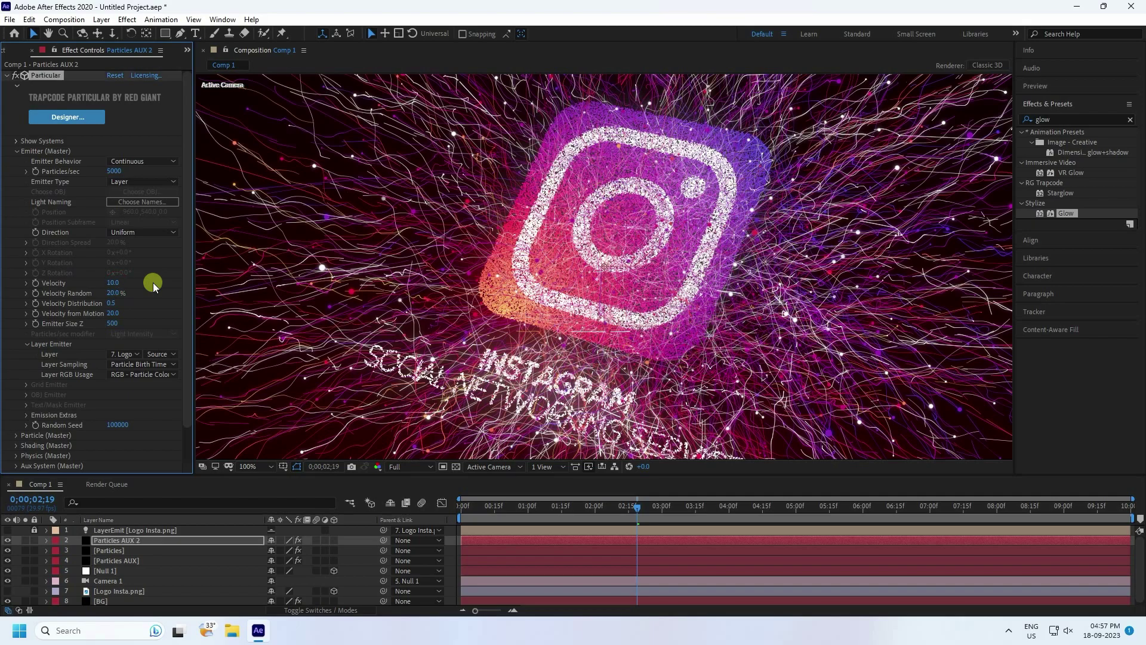
{"action": "left_click", "coordinate": [23, 543]}
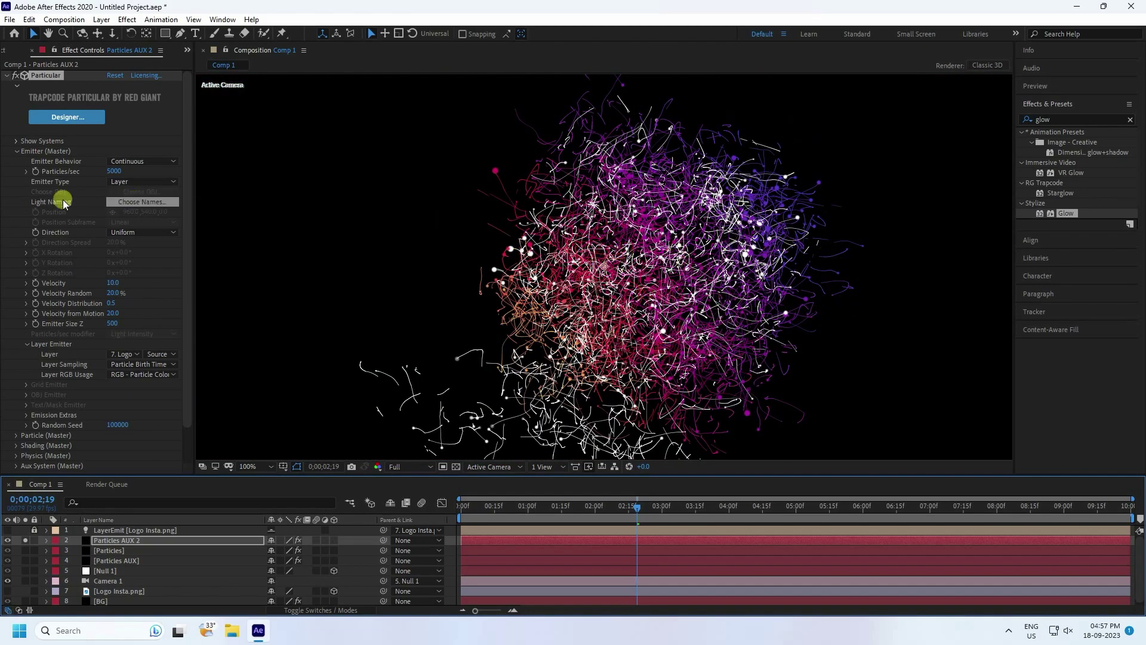
{"action": "left_click", "coordinate": [16, 151]}
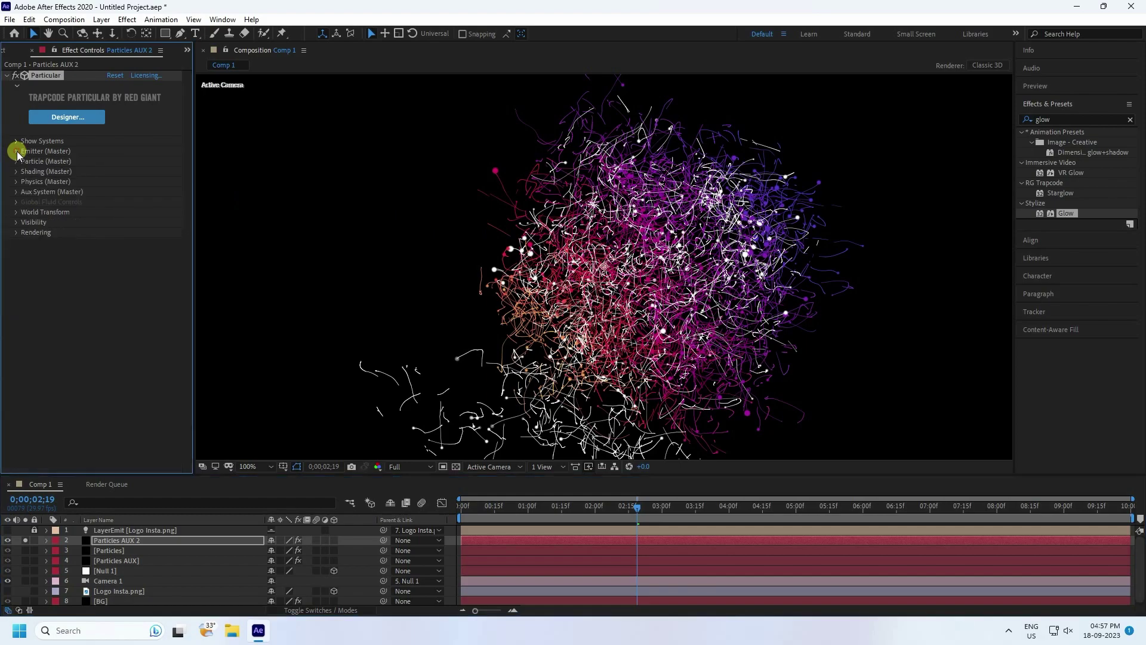
Set Physics Spin Amplitude to 200 and the Aux System Life to 0.5 seconds
{"action": "left_click", "coordinate": [15, 183]}
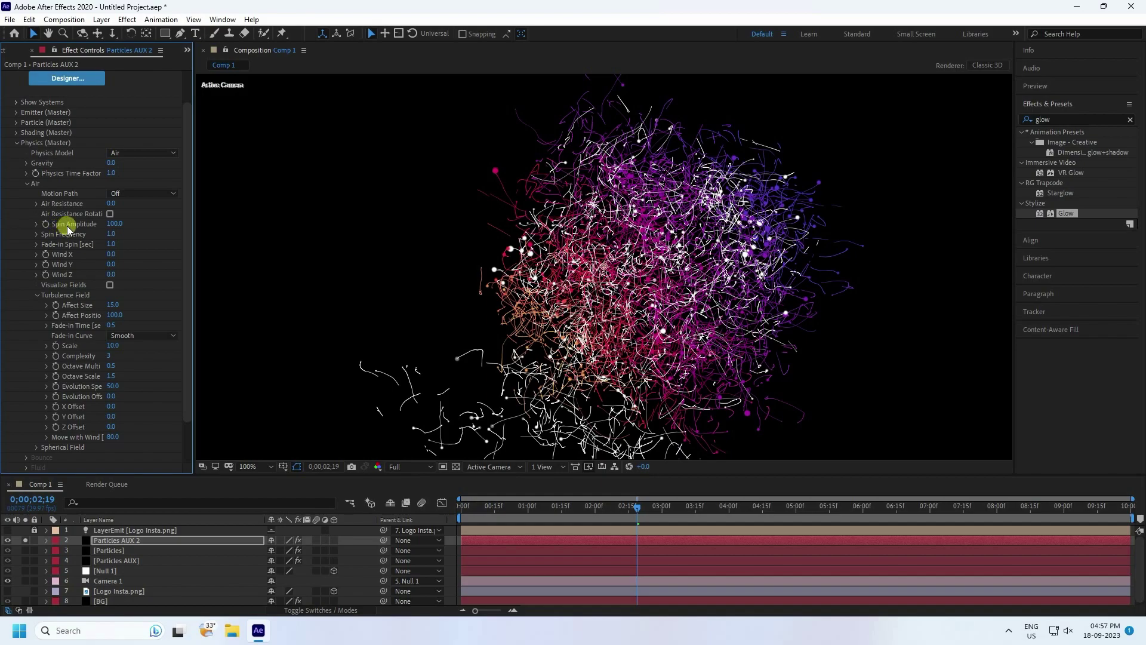
{"action": "left_click", "coordinate": [114, 224]}
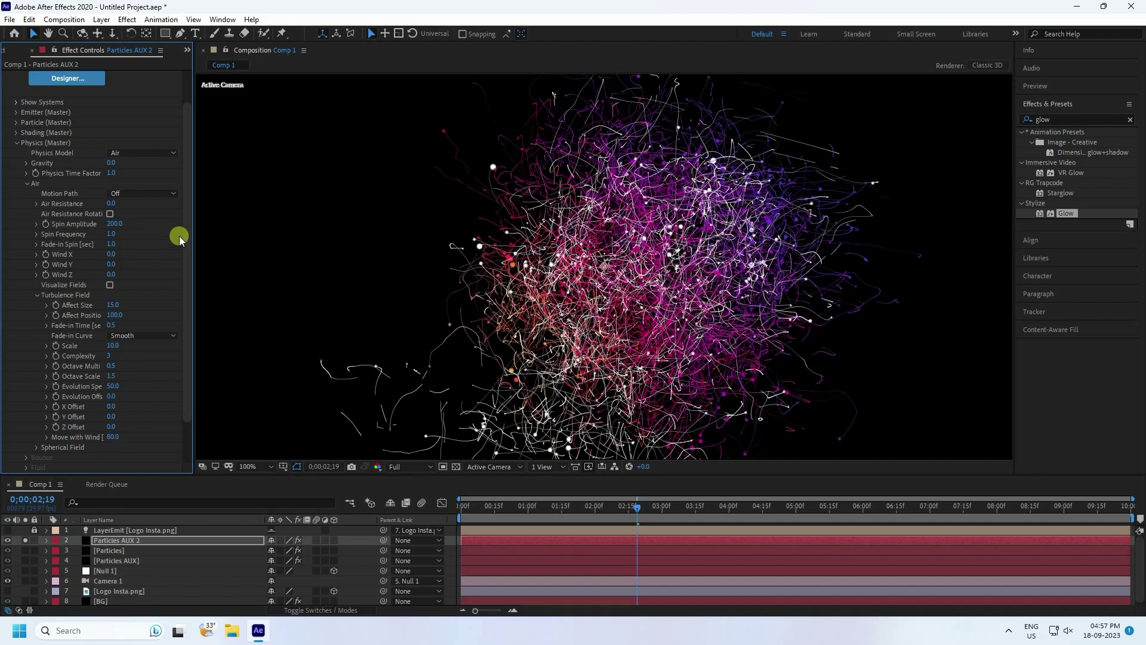
{"action": "left_click", "coordinate": [16, 143]}
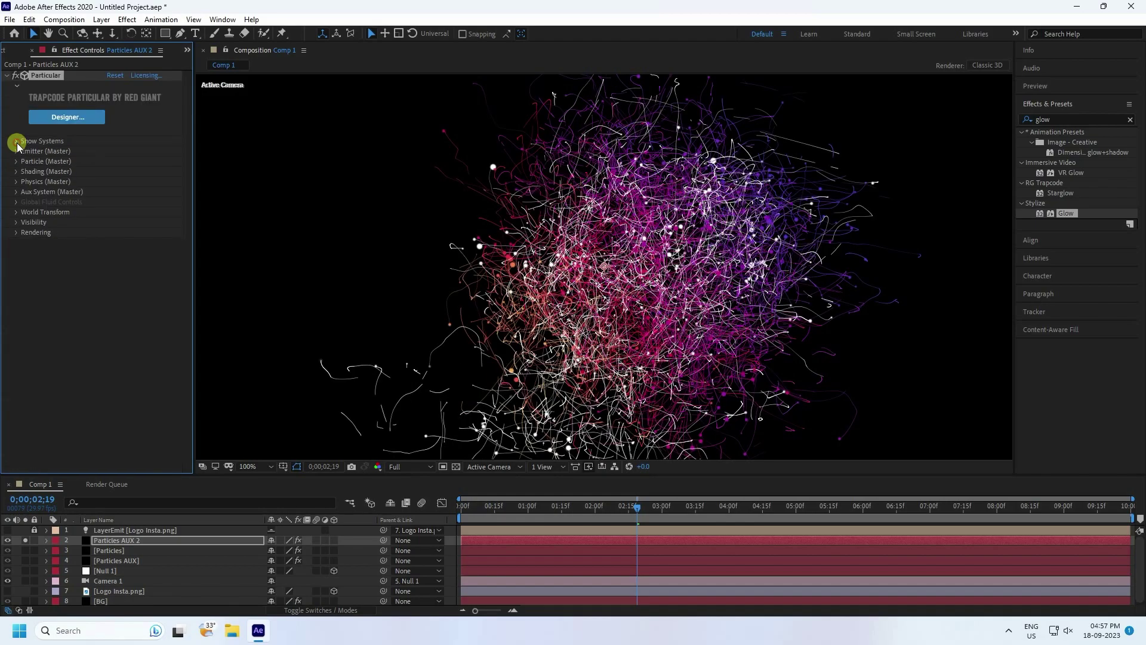
{"action": "left_click", "coordinate": [16, 192]}
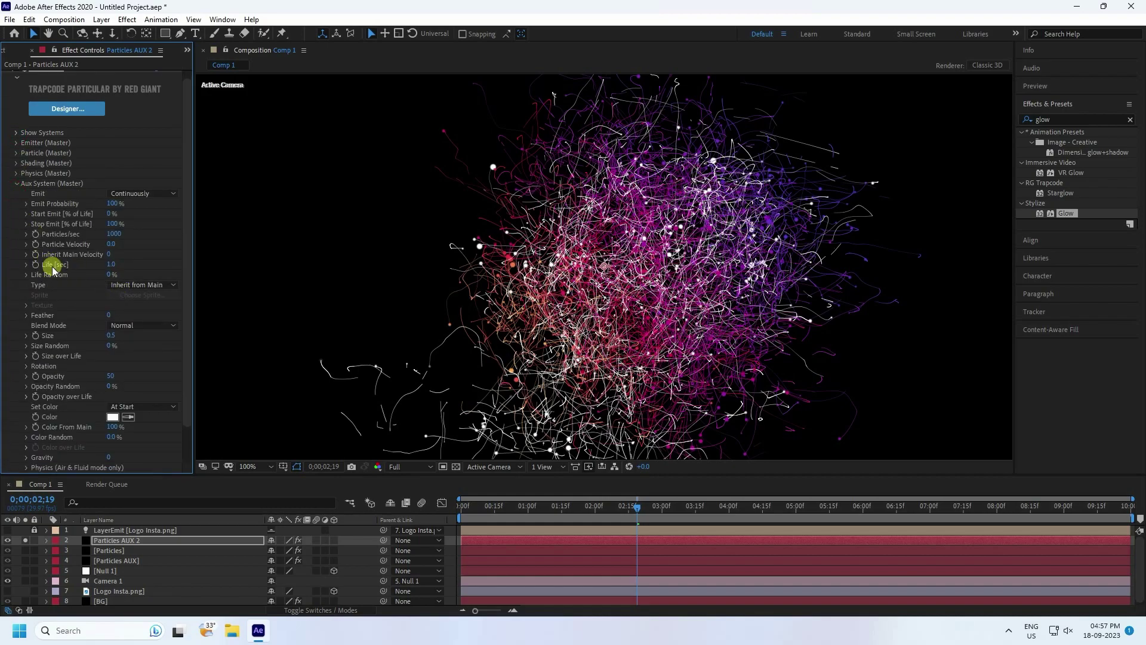
{"action": "left_click", "coordinate": [111, 264]}
{"action": "left_click", "coordinate": [17, 183]}
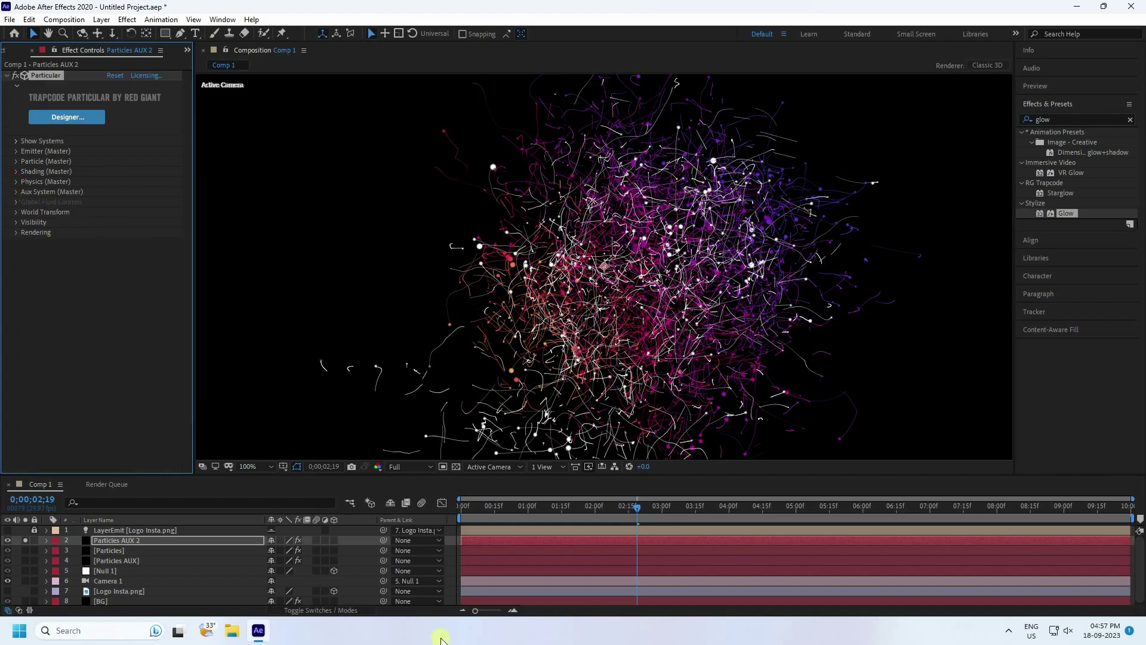
Unsolo Particles AUX 2 and play the full composition preview from frame 0
{"action": "left_click", "coordinate": [24, 541]}
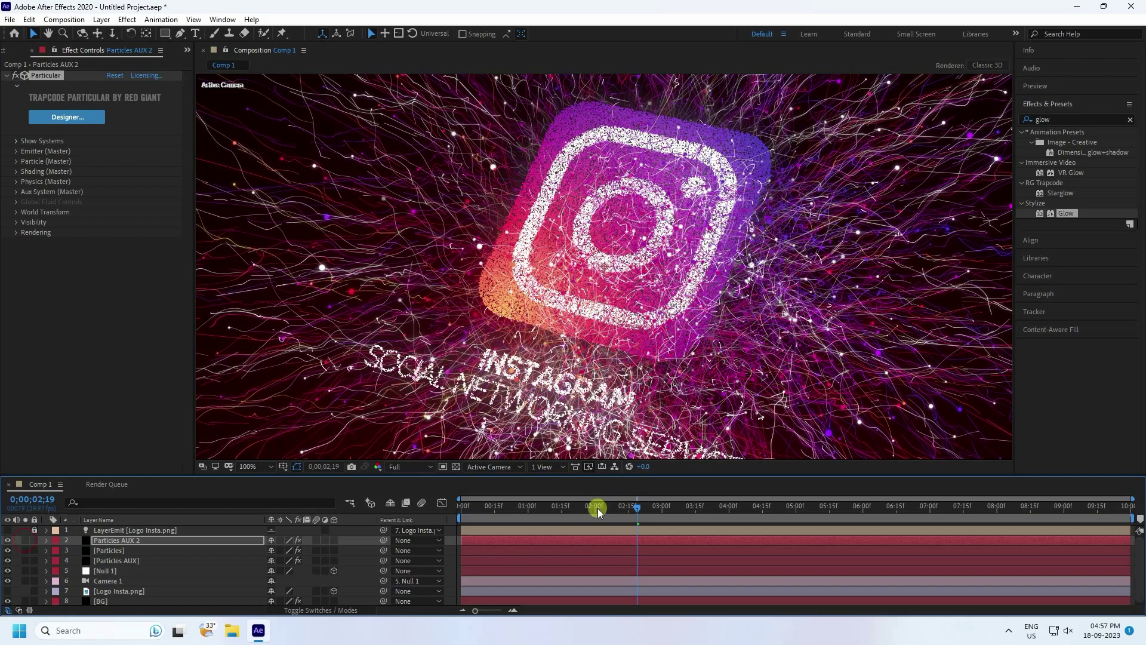
{"action": "scroll", "coordinate": [530, 302], "scroll_direction": "down", "scroll_amount": 2}
{"action": "left_click_drag", "start_coordinate": [500, 509], "coordinate": [461, 506]}
{"action": "left_click", "coordinate": [1029, 85]}
{"action": "left_click", "coordinate": [1069, 109]}
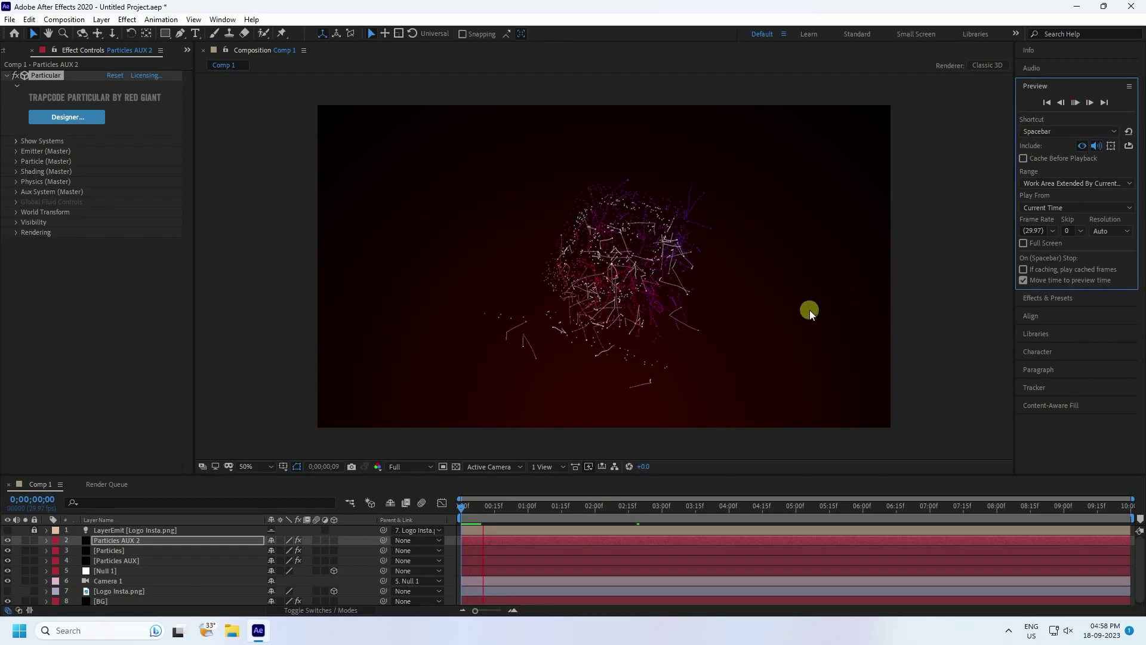
{"action": "scroll", "coordinate": [601, 291], "scroll_direction": "up", "scroll_amount": 2}
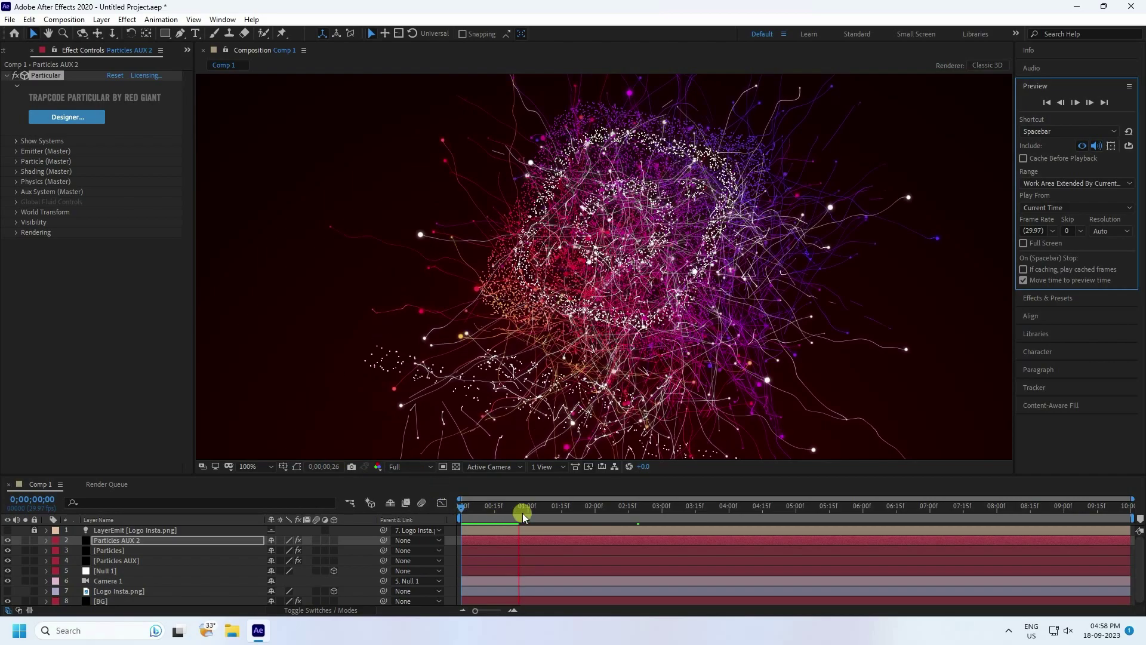
{"action": "left_click_drag", "start_coordinate": [509, 506], "coordinate": [431, 477]}
{"action": "left_click", "coordinate": [427, 467]}
{"action": "left_click", "coordinate": [412, 506]}
Set the preview resolution to Half and move the playhead to 0;00;04;25
{"action": "left_click", "coordinate": [405, 470]}
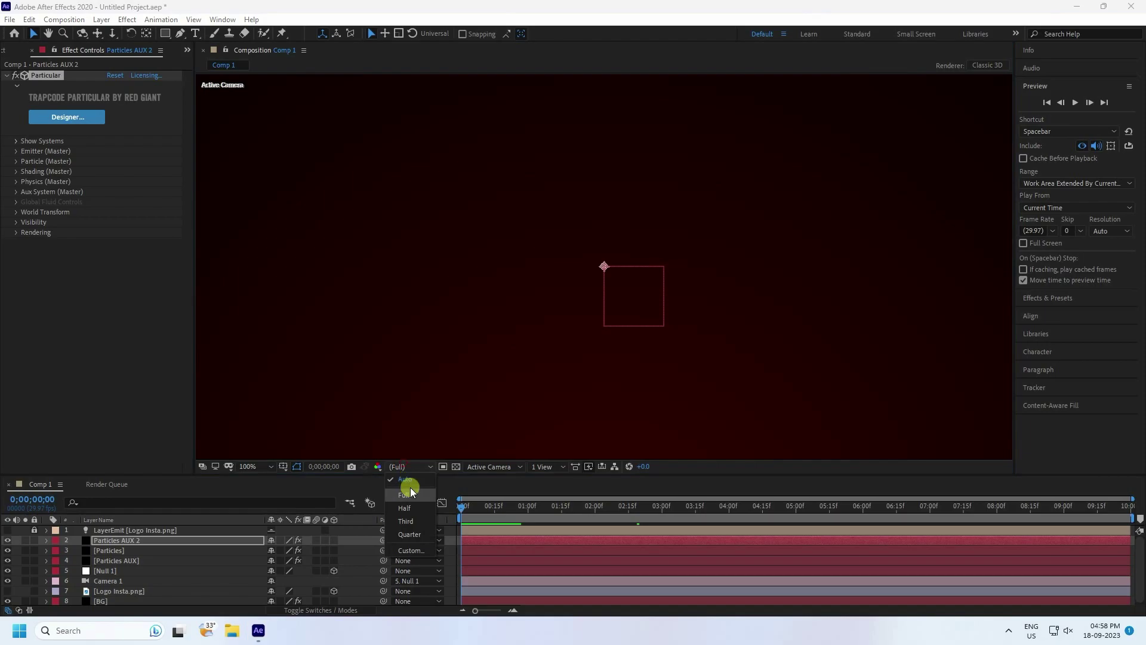
{"action": "left_click", "coordinate": [409, 506]}
{"action": "left_click_drag", "start_coordinate": [210, 475], "coordinate": [216, 452]}
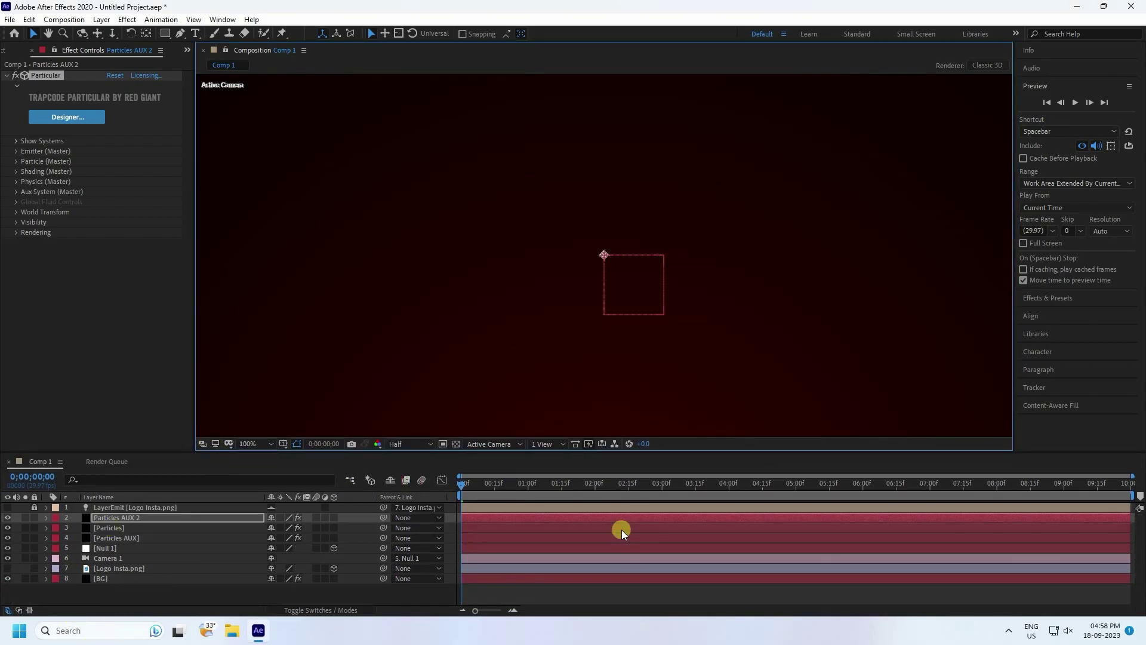
{"action": "left_click", "coordinate": [784, 486]}
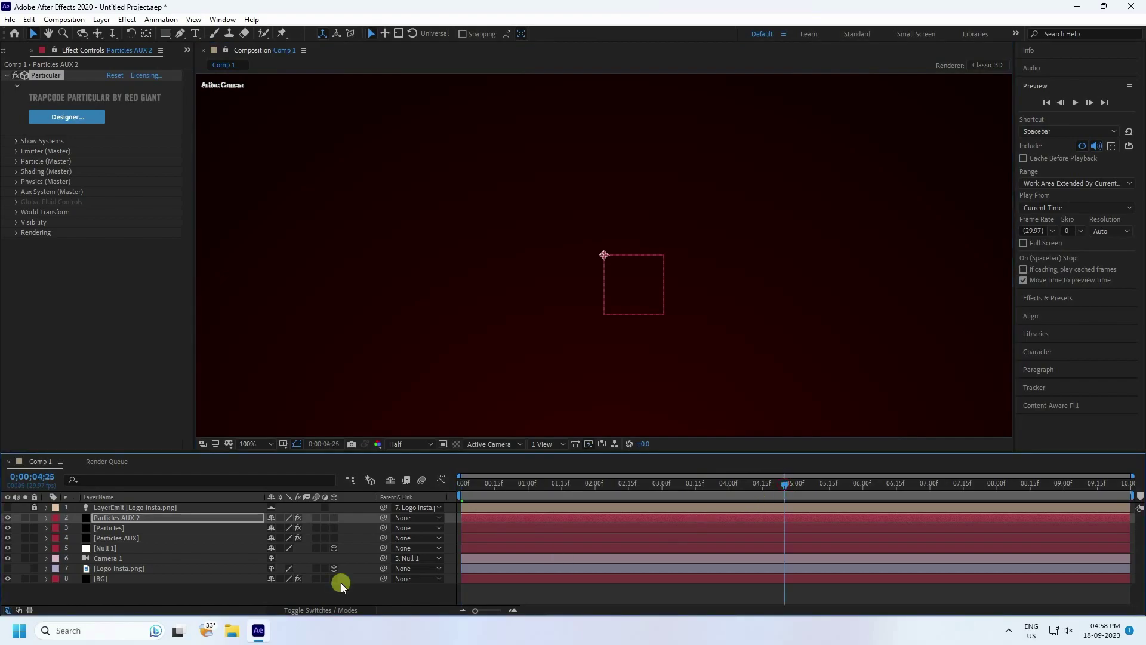
Create a black solid named LIGHT and move it to the top of the layer stack
{"action": "right_click", "coordinate": [124, 590]}
{"action": "mouse_move", "coordinate": [152, 455]}
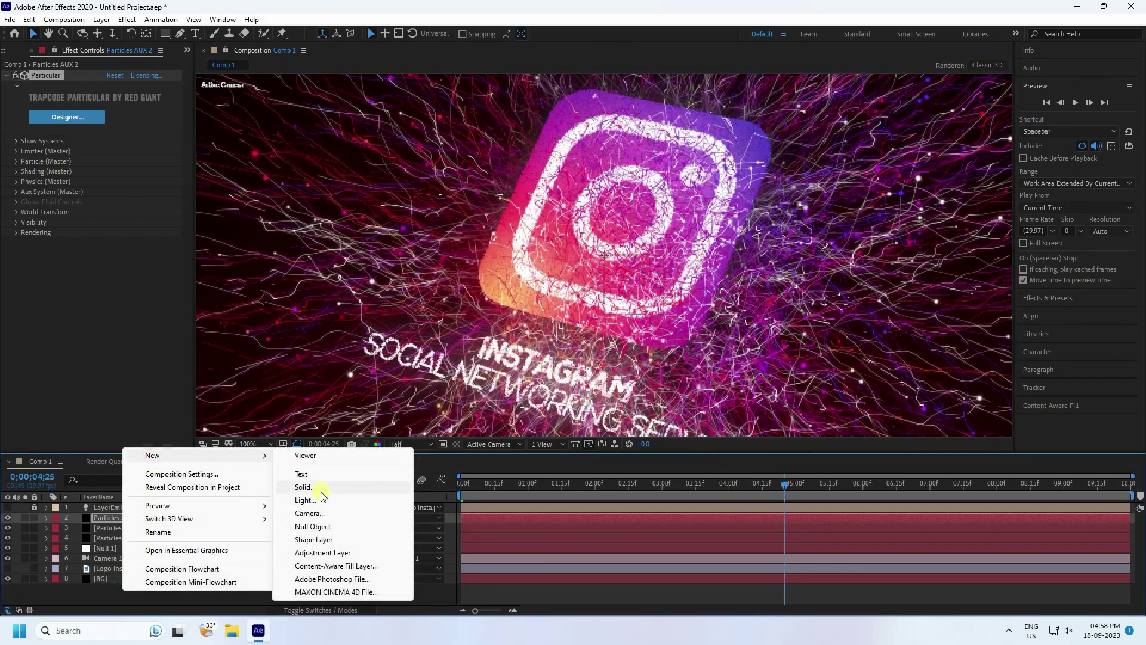
{"action": "left_click", "coordinate": [321, 493]}
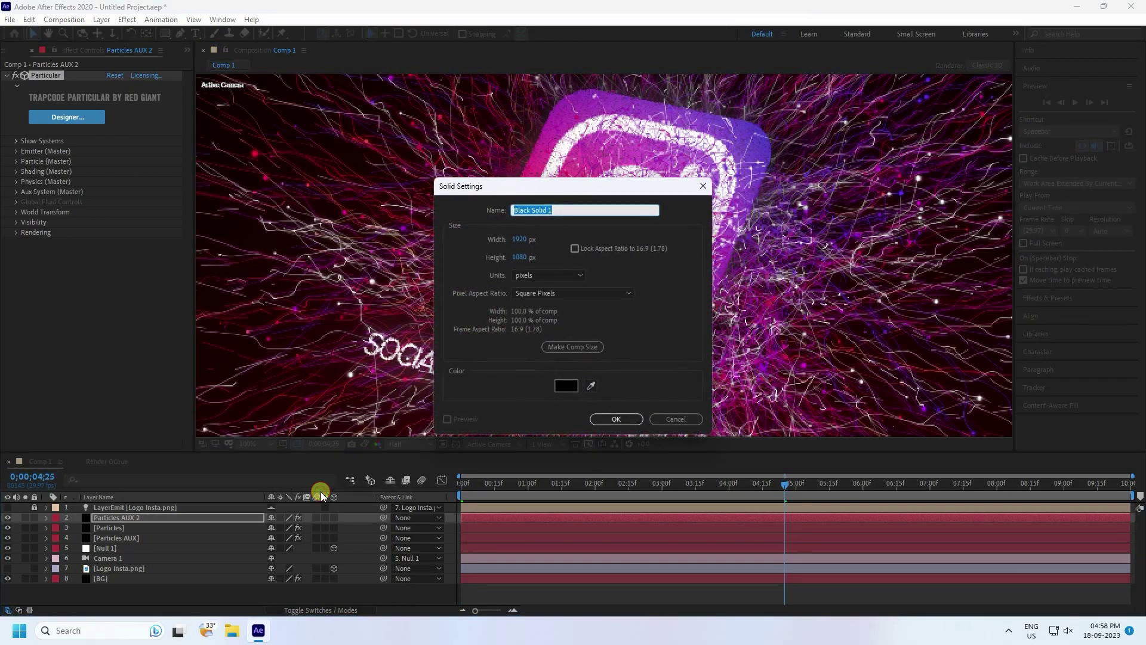
{"action": "type", "text": "LIGHT"}
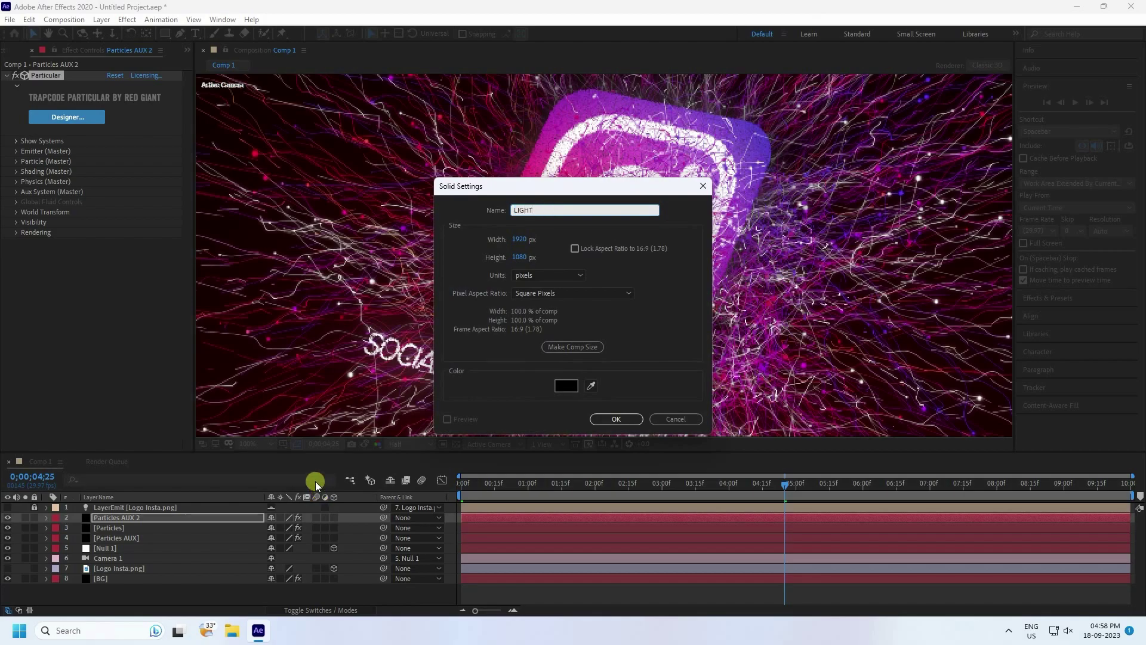
{"action": "left_click", "coordinate": [620, 419]}
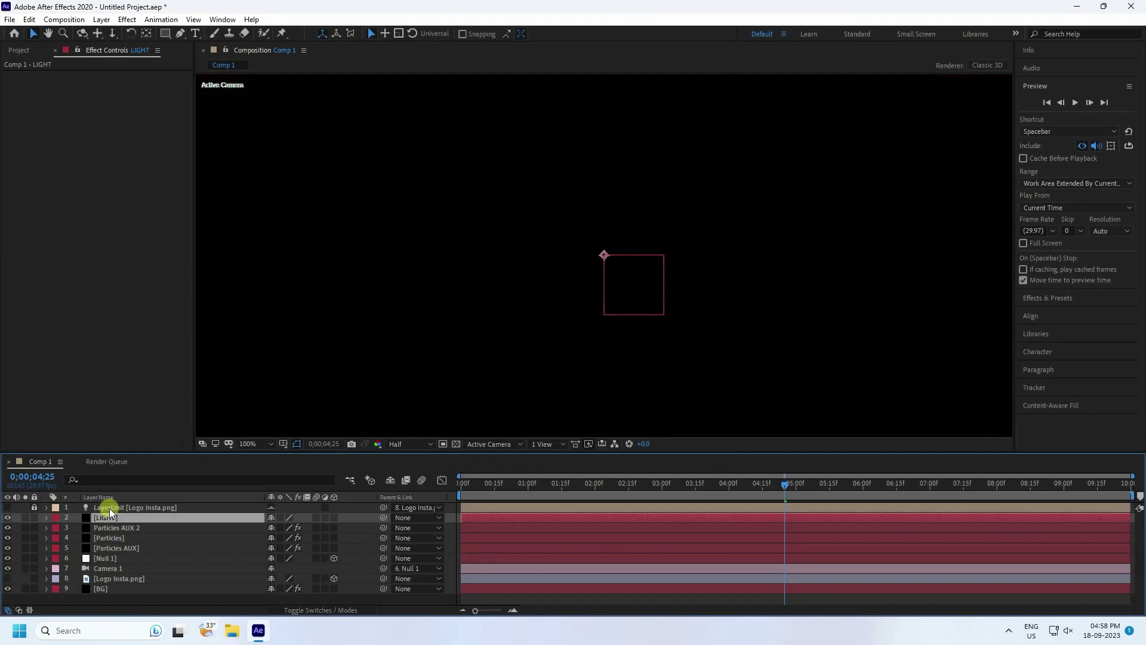
{"action": "left_click_drag", "start_coordinate": [106, 517], "coordinate": [106, 507]}
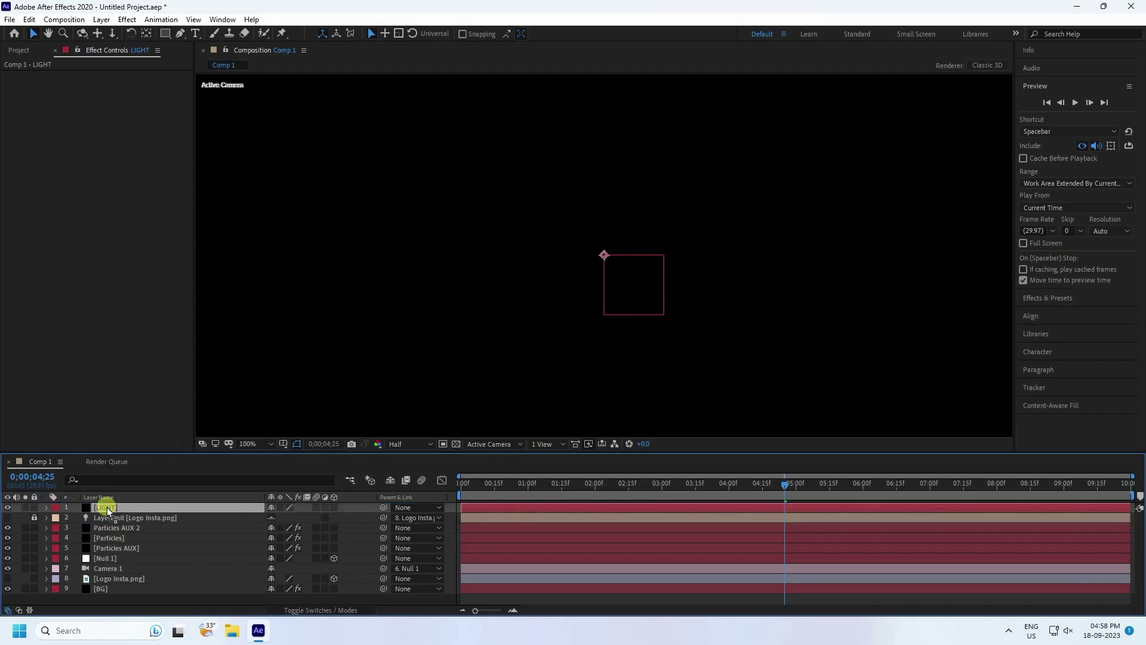
{"action": "left_click", "coordinate": [127, 19]}
Apply Optical Flares to LIGHT and load the Motion Graphics 'Golden Sun' preset
{"action": "mouse_move", "coordinate": [152, 393]}
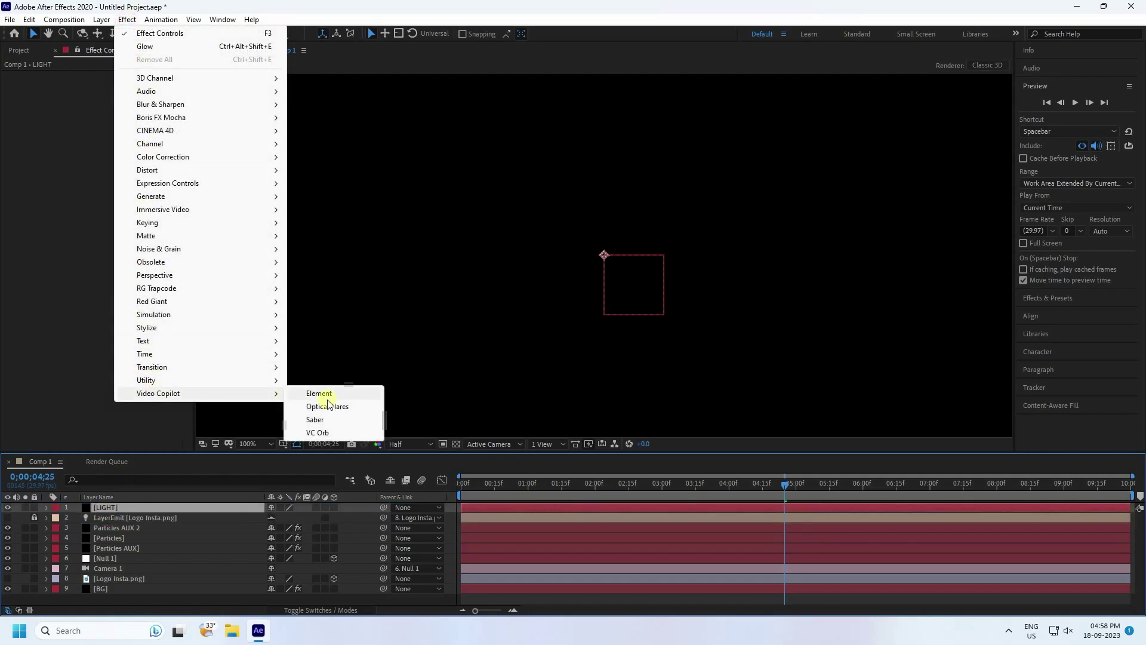
{"action": "left_click", "coordinate": [329, 406]}
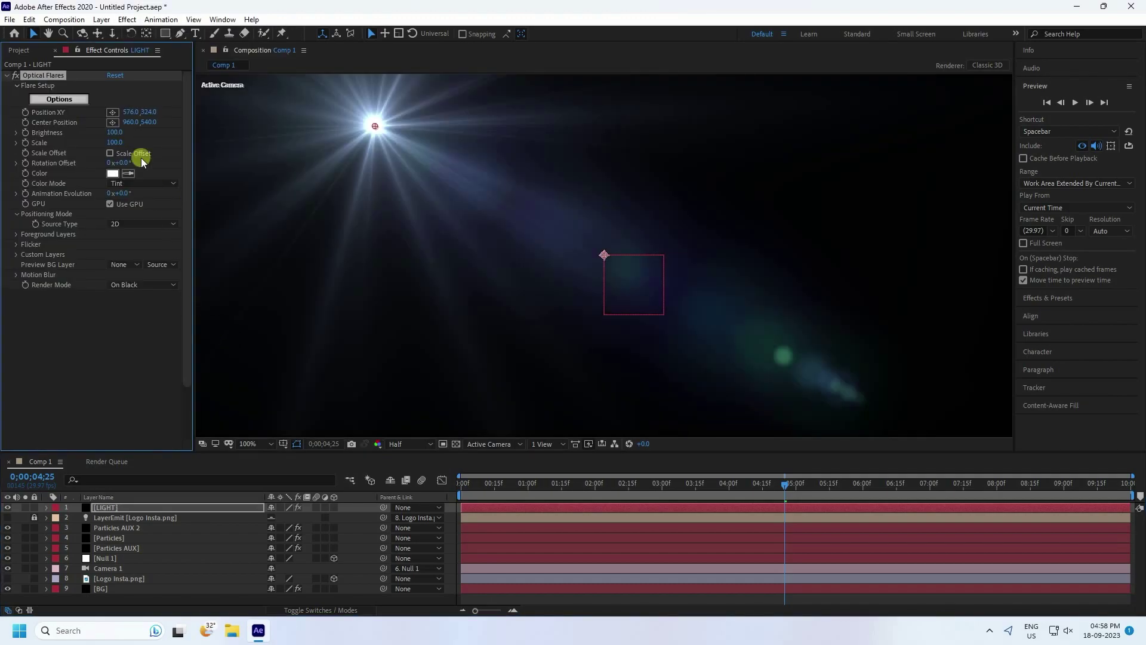
{"action": "left_click", "coordinate": [59, 99]}
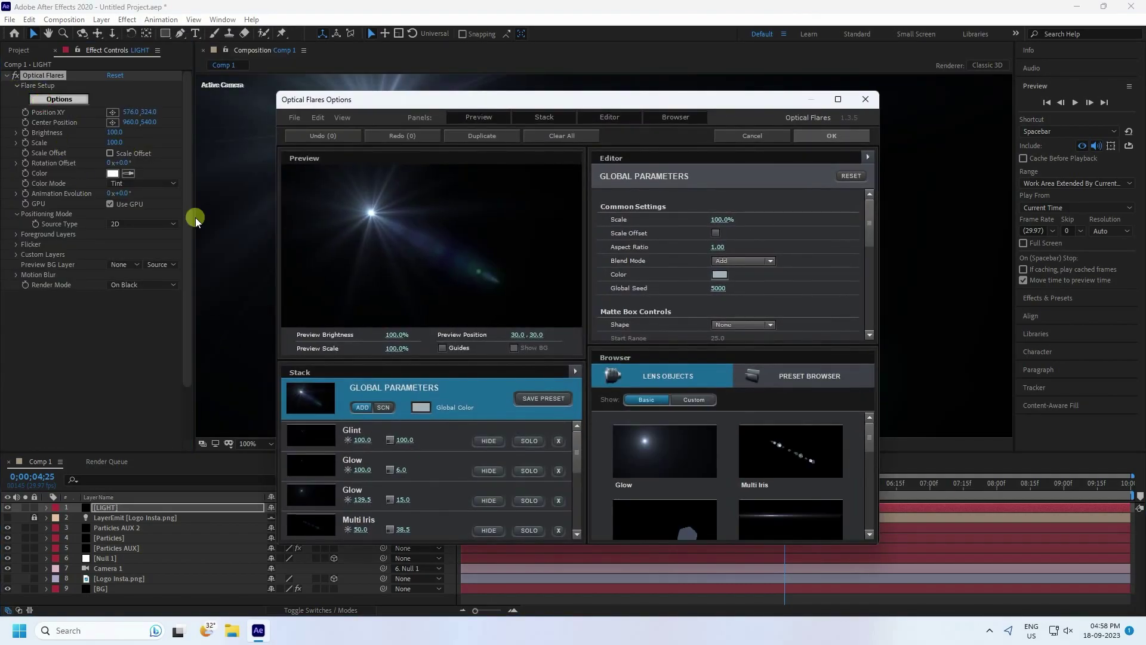
{"action": "left_click", "coordinate": [834, 100]}
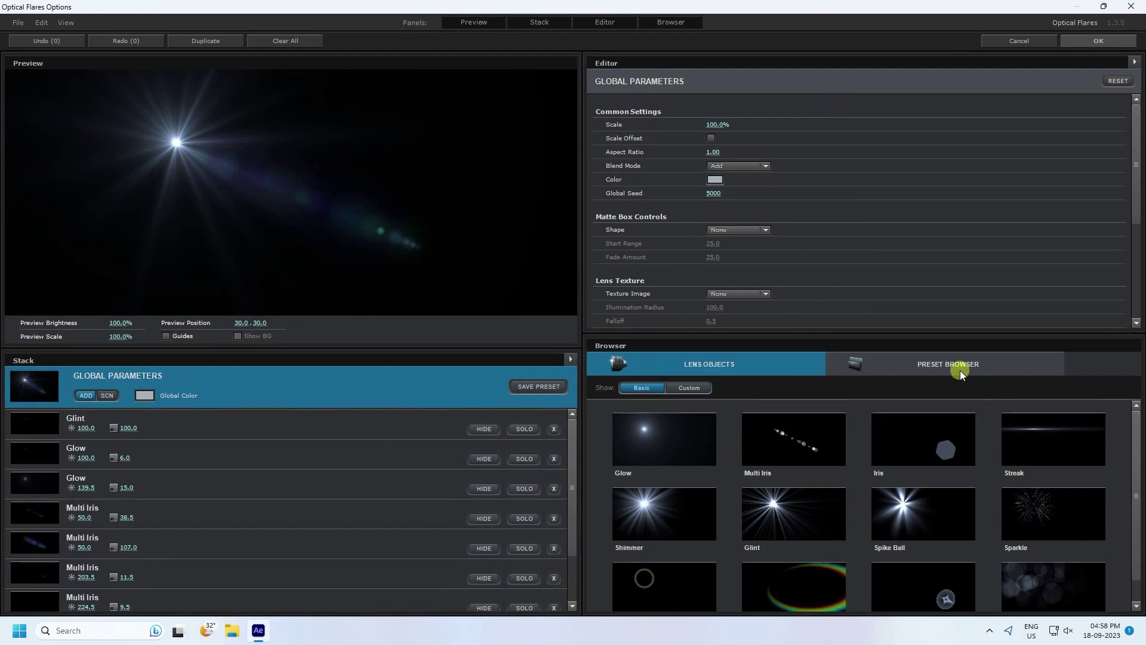
{"action": "left_click", "coordinate": [960, 367]}
{"action": "left_click", "coordinate": [1048, 453]}
{"action": "scroll", "coordinate": [1014, 483], "scroll_direction": "down", "scroll_amount": 2}
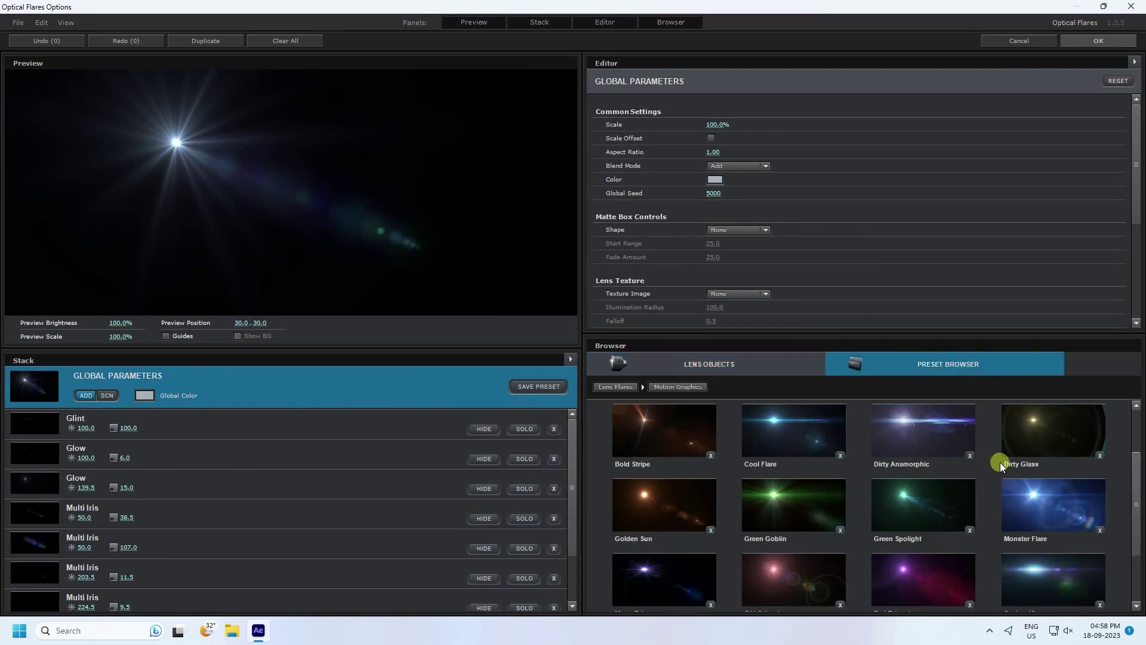
{"action": "left_click", "coordinate": [655, 503]}
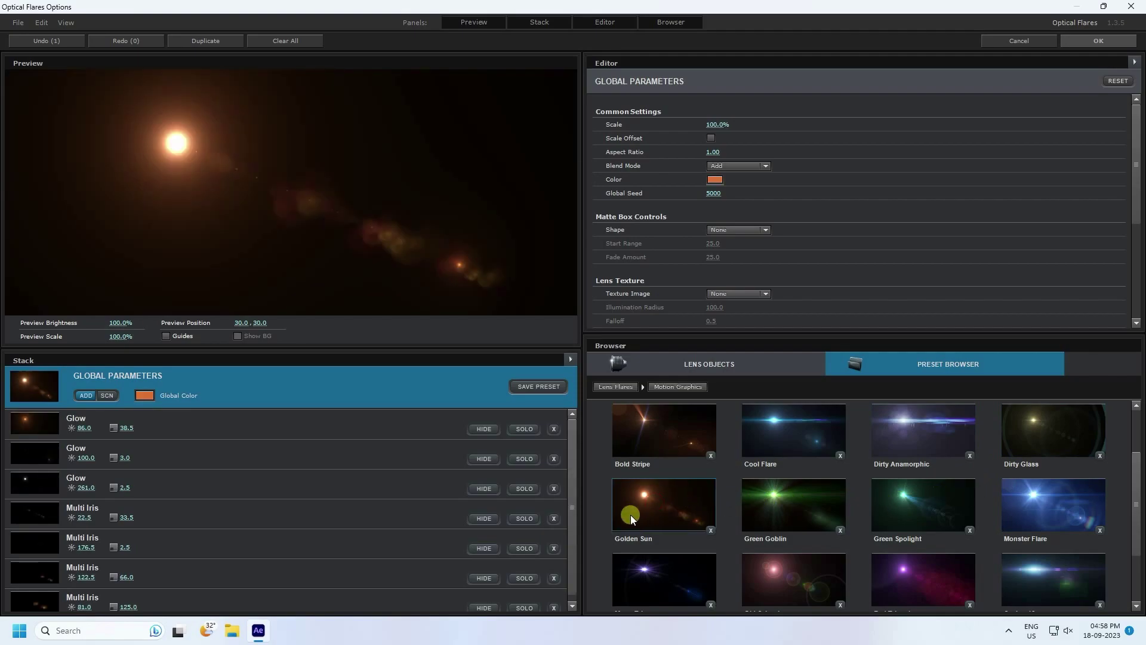
Move the flare just above the frame's top edge and set its Brightness to 125
{"action": "left_click", "coordinate": [1086, 41]}
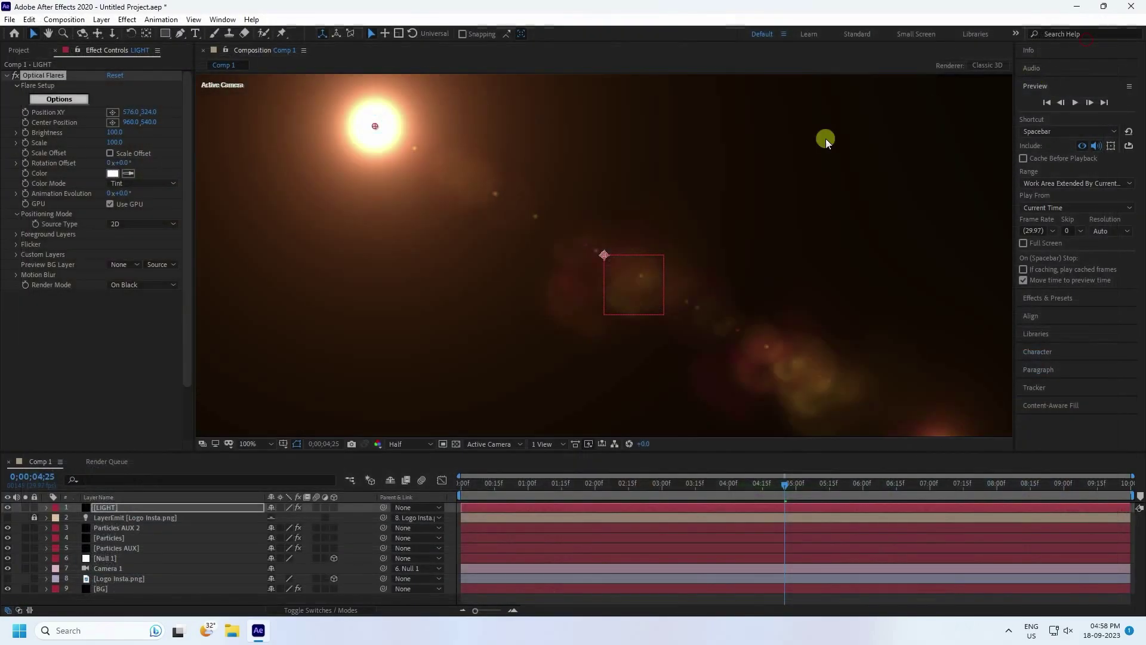
{"action": "scroll", "coordinate": [645, 288], "scroll_direction": "down", "scroll_amount": 4}
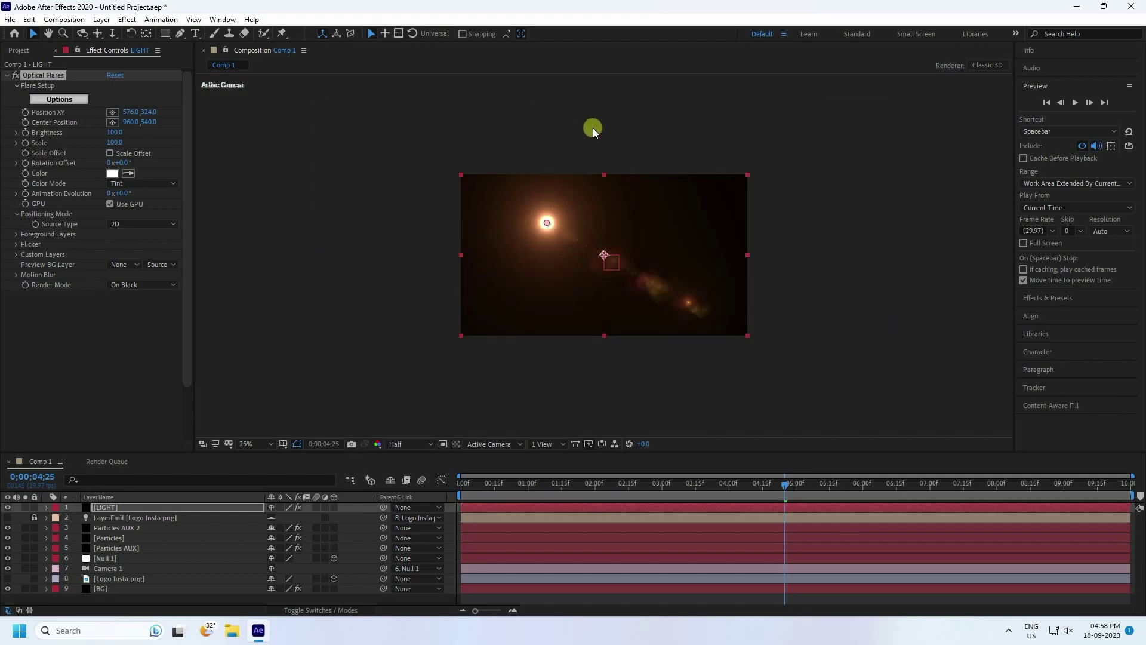
{"action": "scroll", "coordinate": [593, 128], "scroll_direction": "up", "scroll_amount": 2}
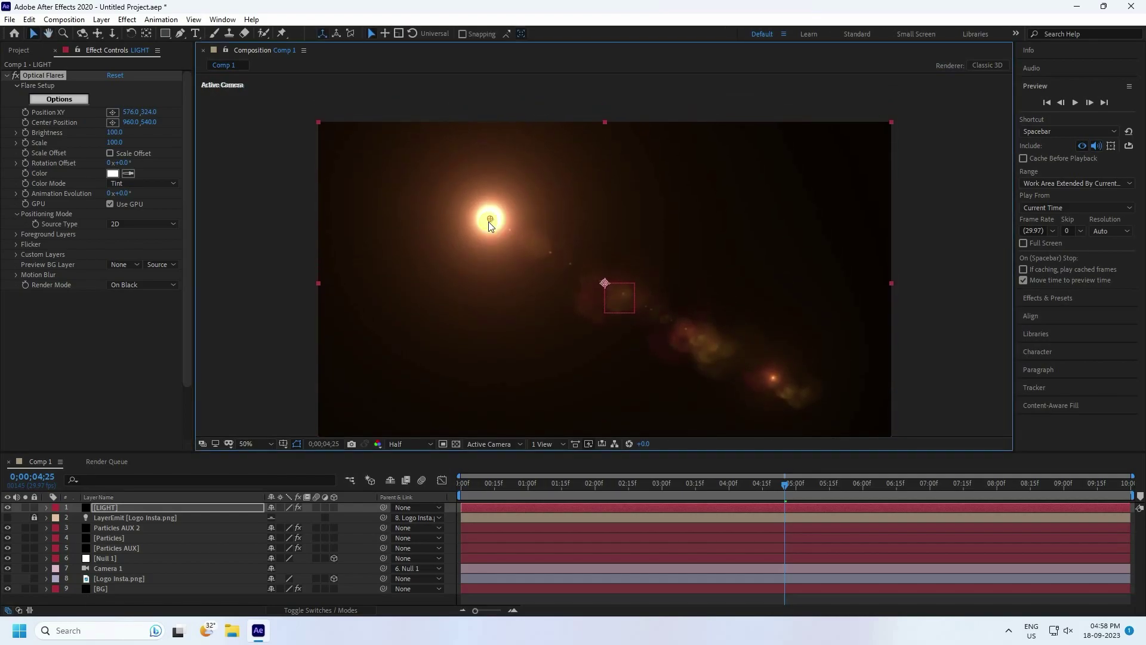
{"action": "left_click_drag", "start_coordinate": [489, 221], "coordinate": [604, 115]}
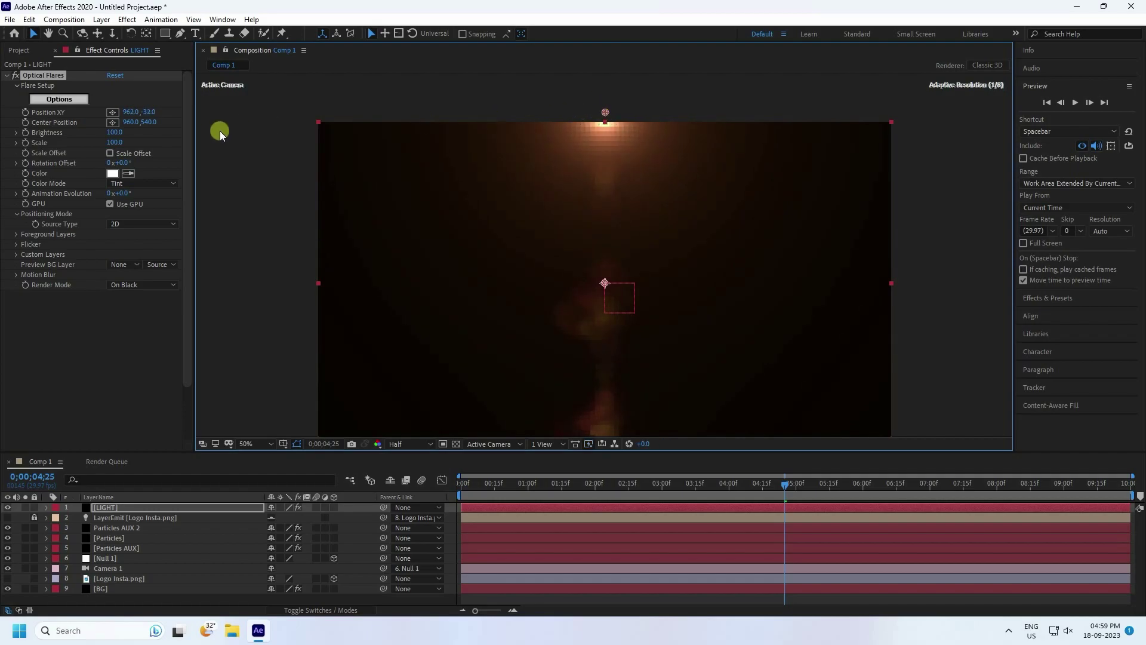
{"action": "left_click", "coordinate": [112, 133]}
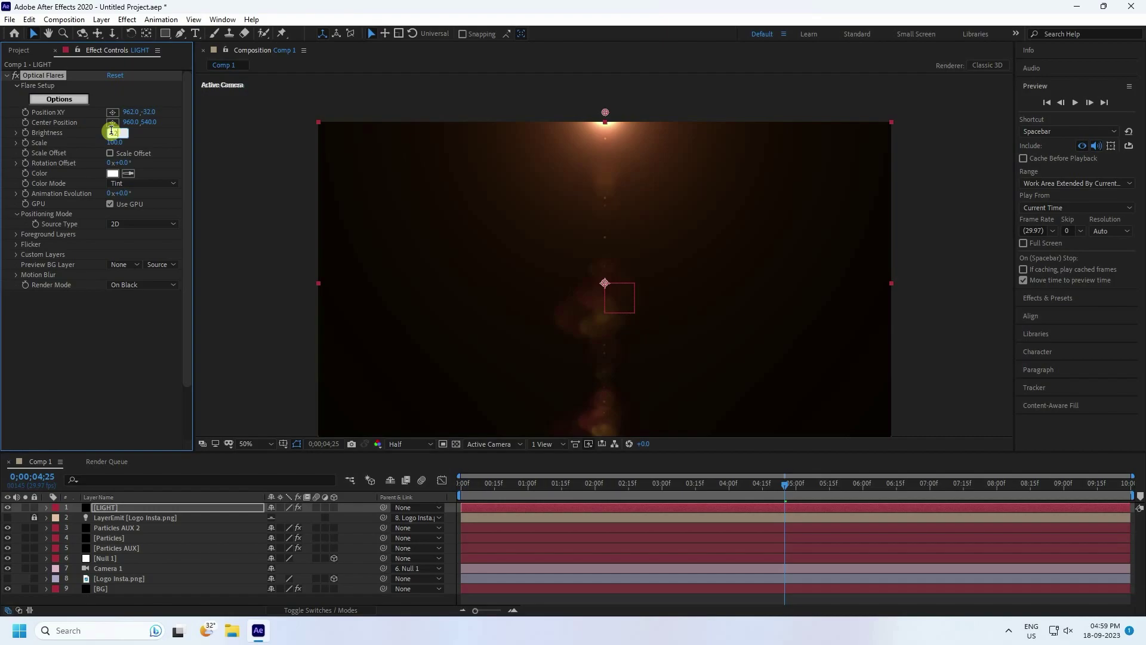
{"action": "key", "text": "Return"}
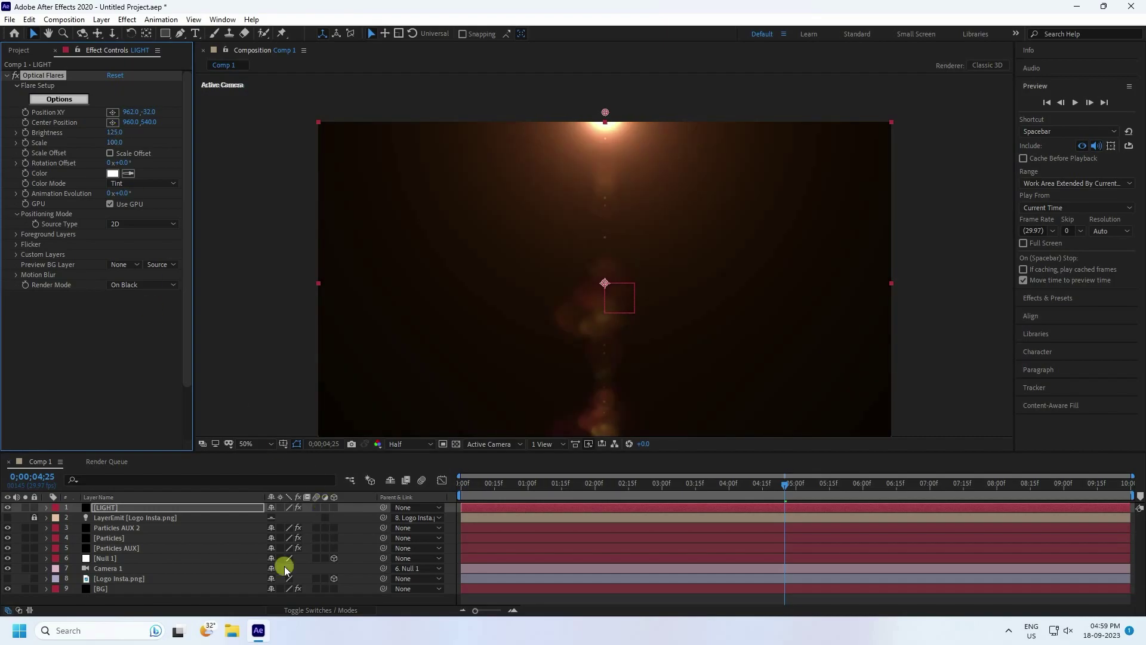
Set the LIGHT layer's blend mode to Add
{"action": "left_click", "coordinate": [296, 603]}
{"action": "left_click", "coordinate": [296, 609]}
{"action": "left_click", "coordinate": [297, 508]}
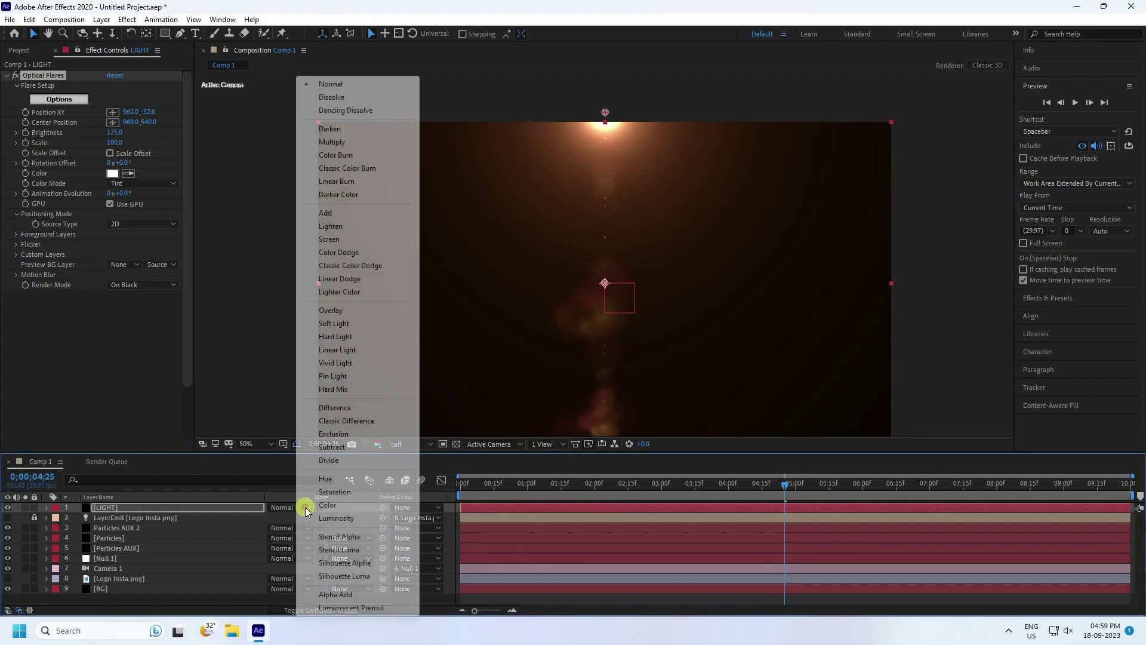
{"action": "left_click", "coordinate": [325, 213]}
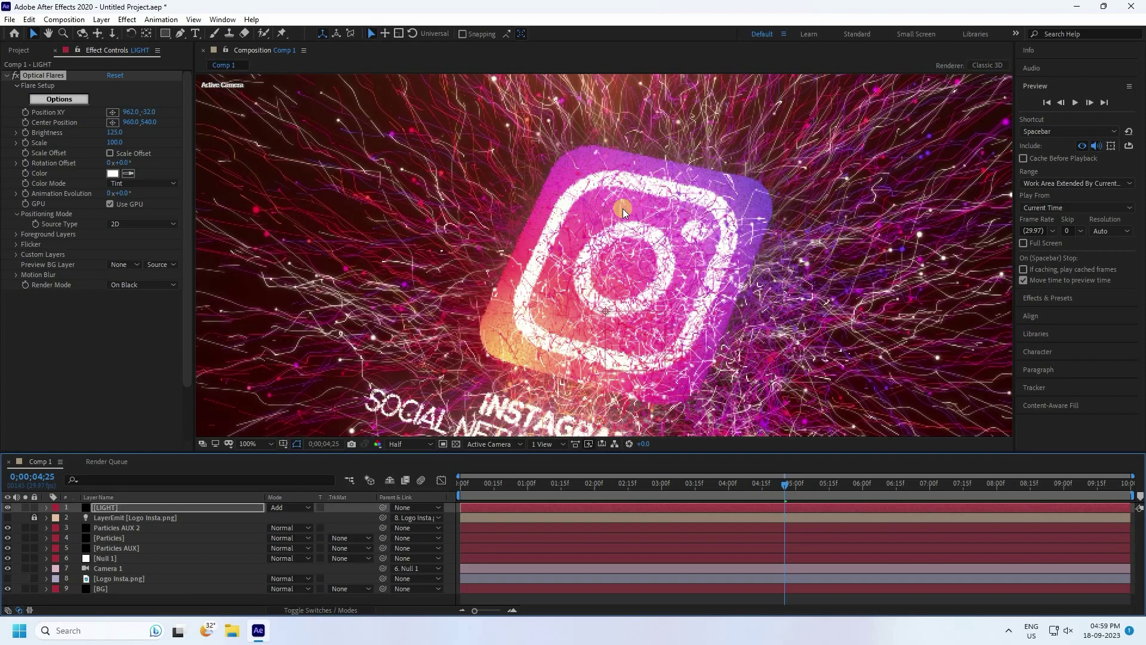
Render the preview at Full resolution, raise the flare to 970, -84, and fit the view up to 100%
{"action": "left_click", "coordinate": [401, 444]}
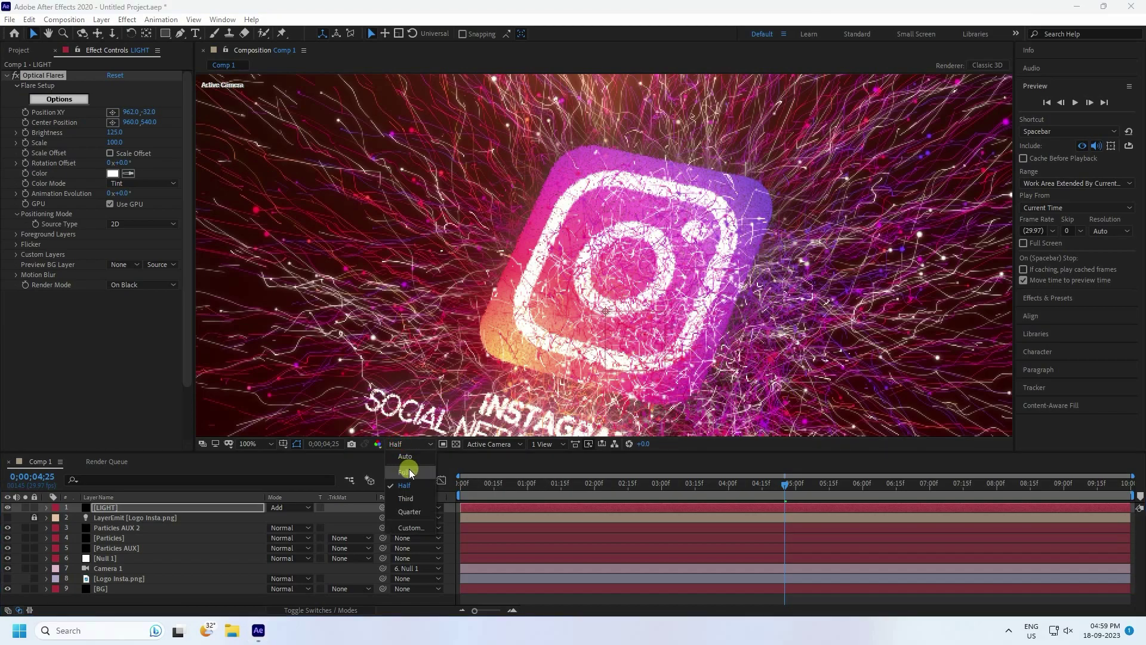
{"action": "left_click", "coordinate": [407, 472]}
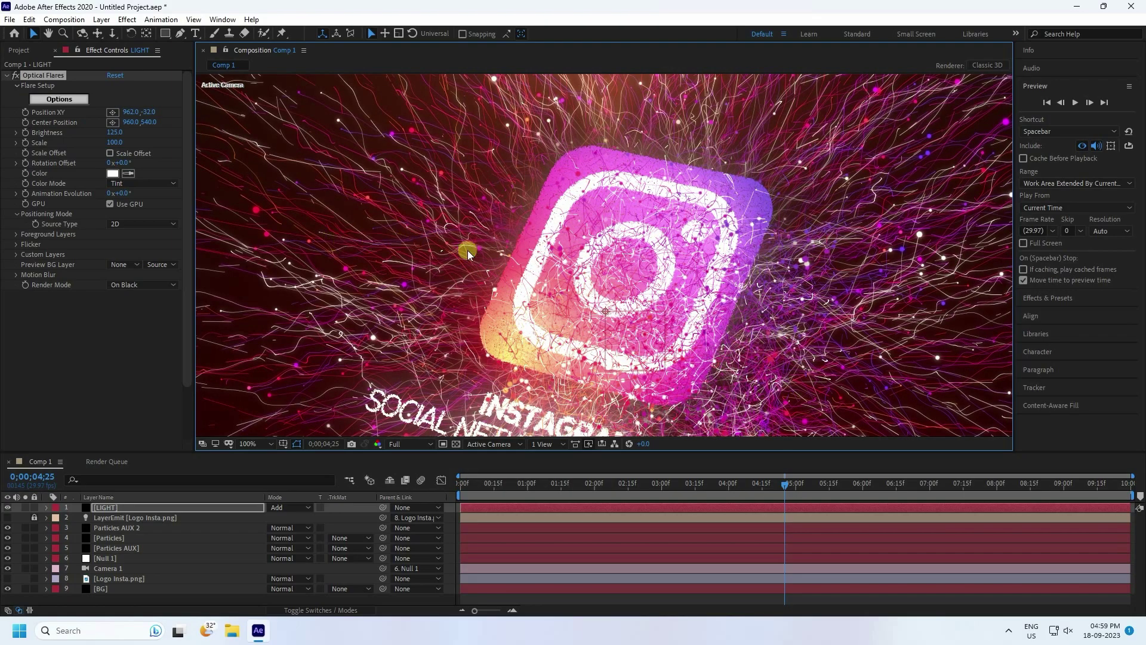
{"action": "key", "text": "comma"}
{"action": "key", "text": "comma"}
{"action": "key", "text": "comma"}
{"action": "key", "text": "comma"}
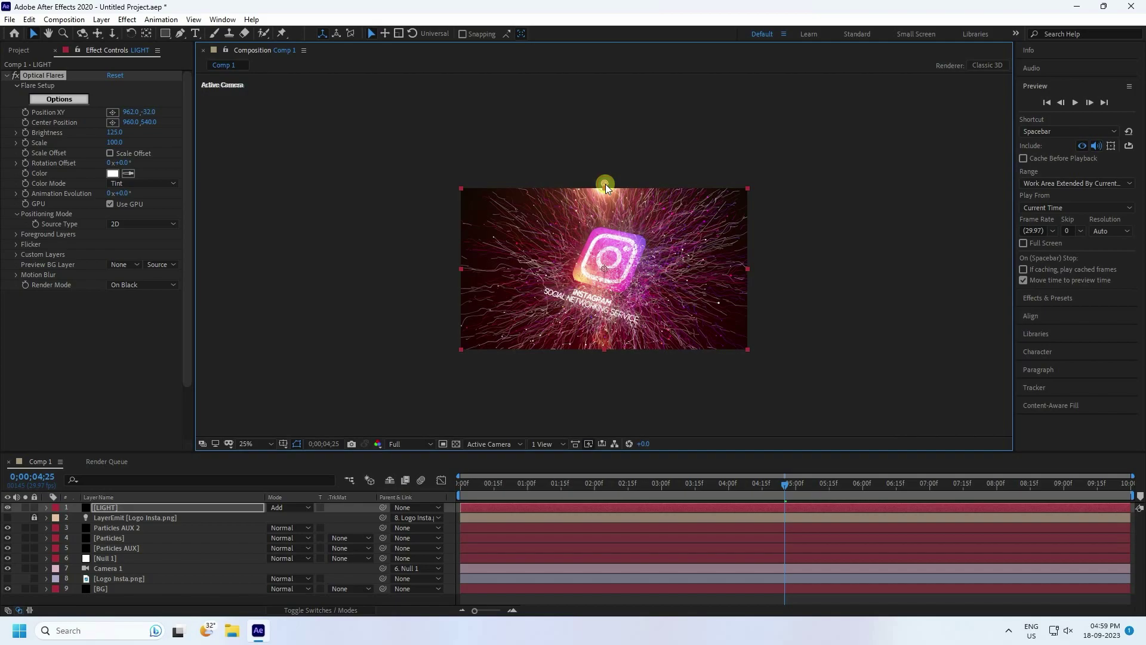
{"action": "left_click_drag", "start_coordinate": [606, 184], "coordinate": [607, 178]}
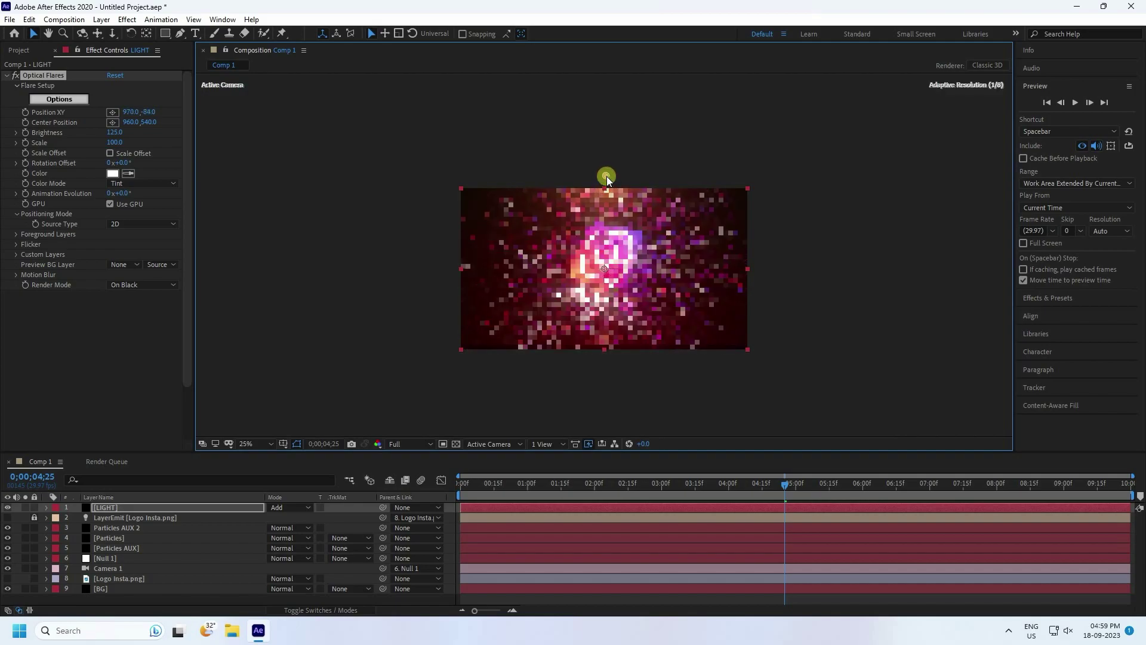
{"action": "key", "text": "period"}
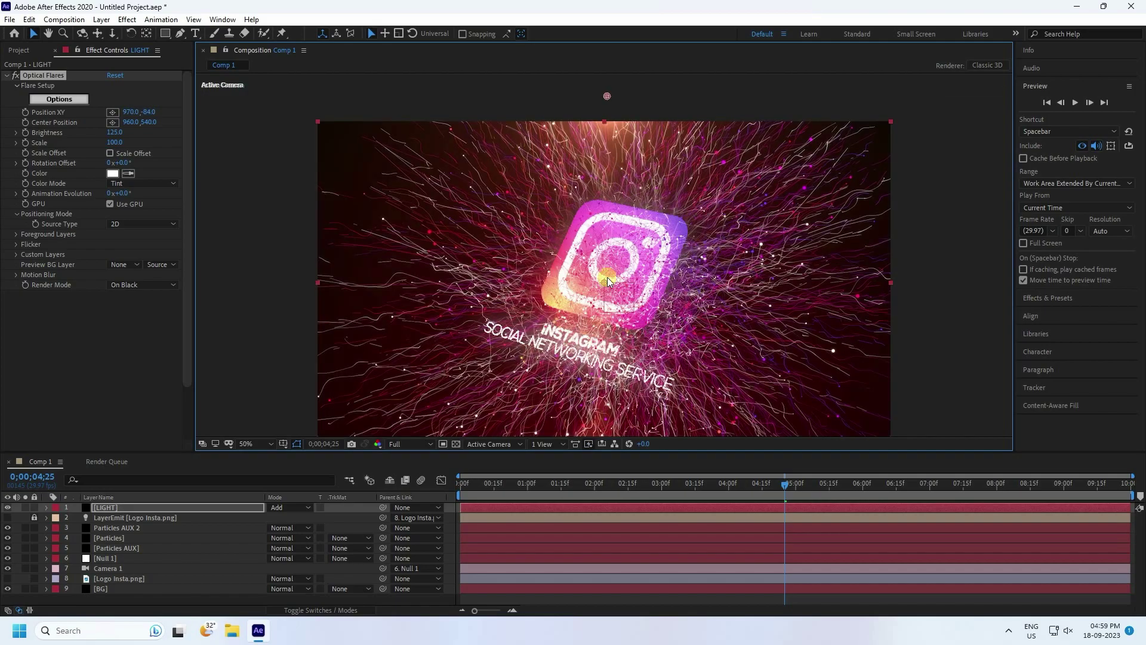
{"action": "left_click", "coordinate": [255, 444]}
{"action": "left_click", "coordinate": [280, 245]}
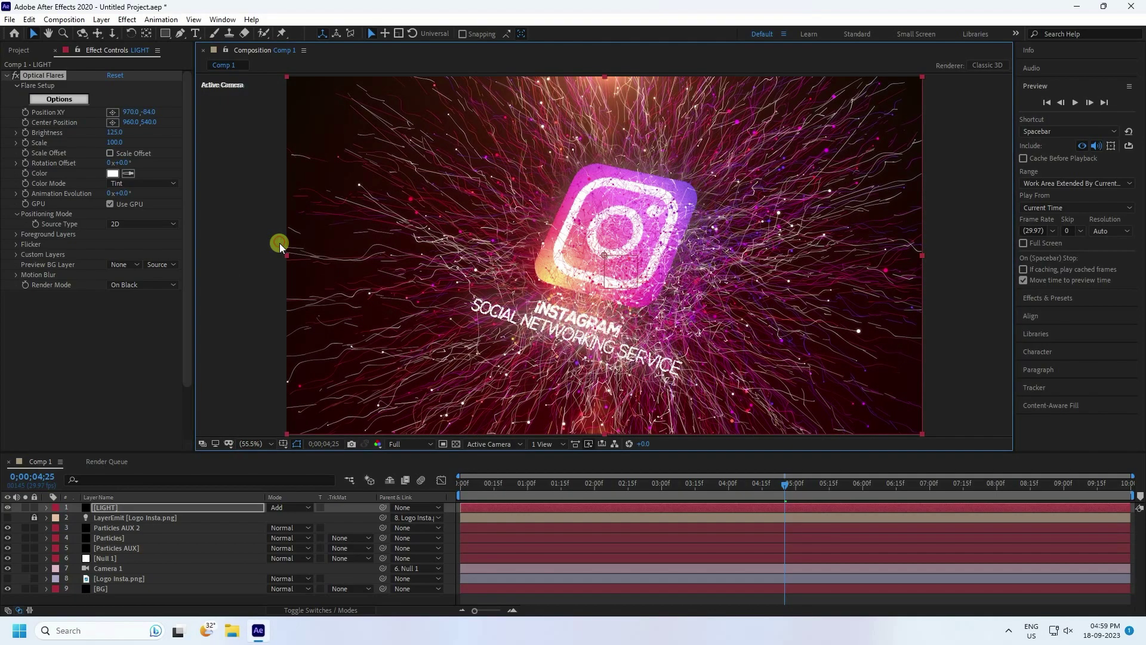
Create a black solid named LIGHT 2 and move it just above the Null 1 layer
{"action": "right_click", "coordinate": [126, 600]}
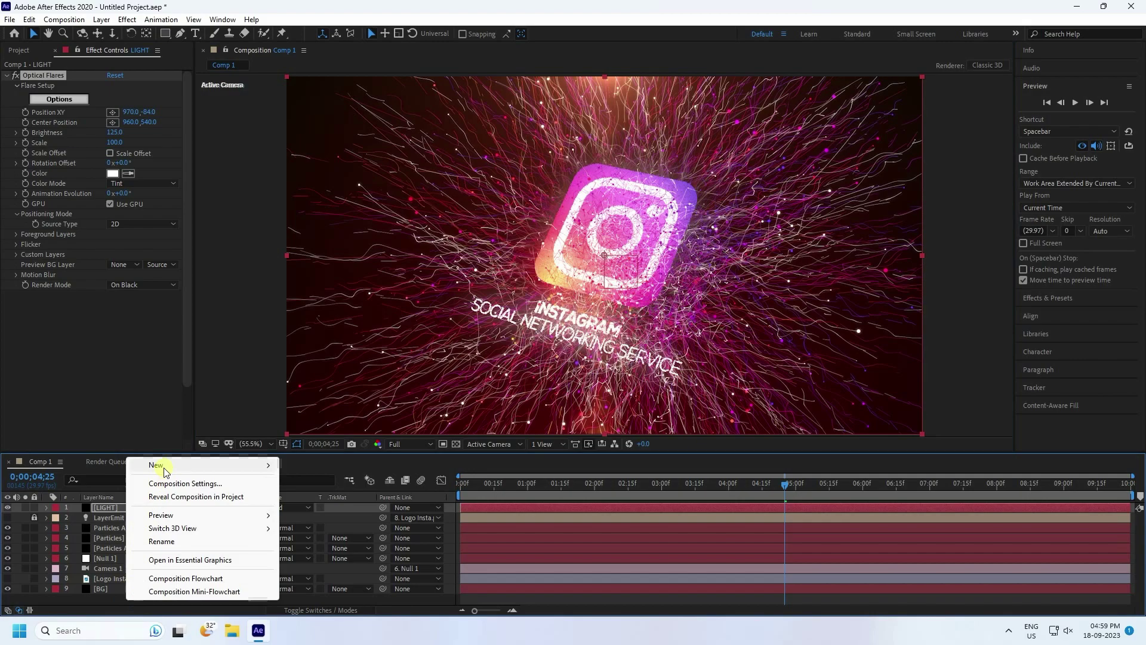
{"action": "mouse_move", "coordinate": [159, 466]}
{"action": "left_click", "coordinate": [322, 511]}
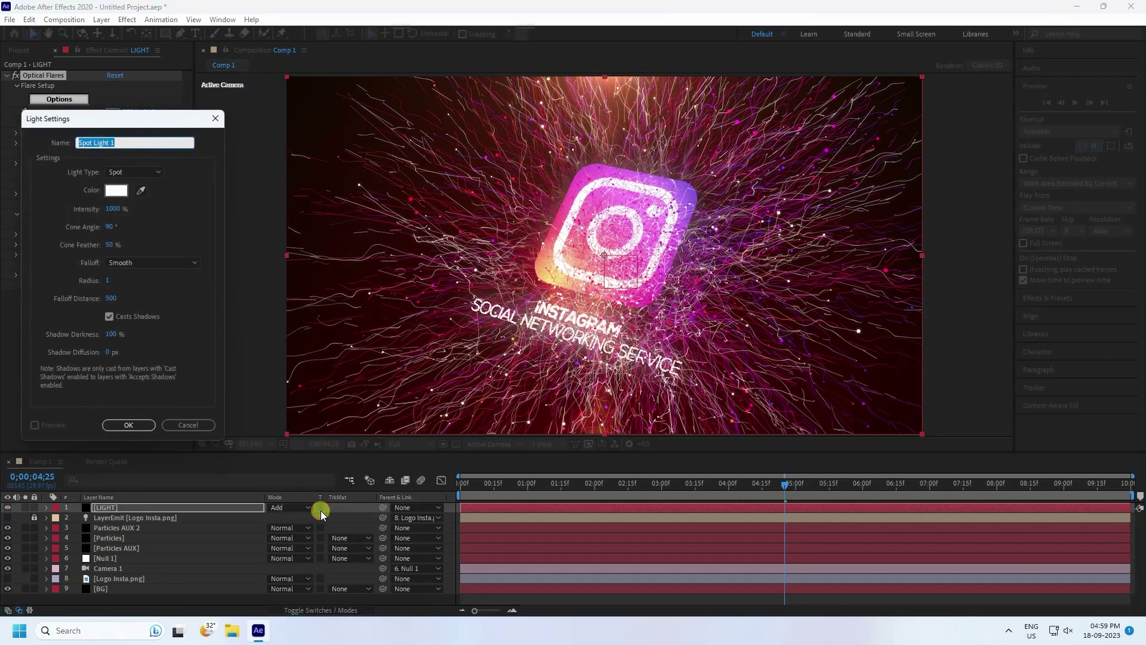
{"action": "key", "text": "Escape"}
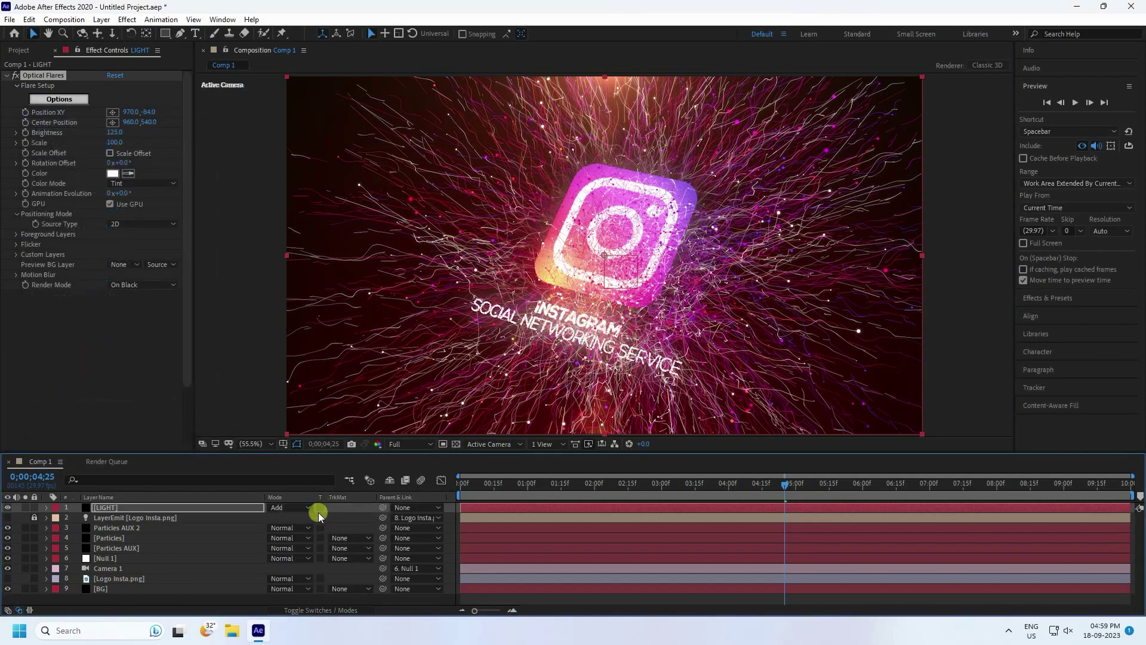
{"action": "right_click", "coordinate": [201, 597]}
{"action": "mouse_move", "coordinate": [256, 467]}
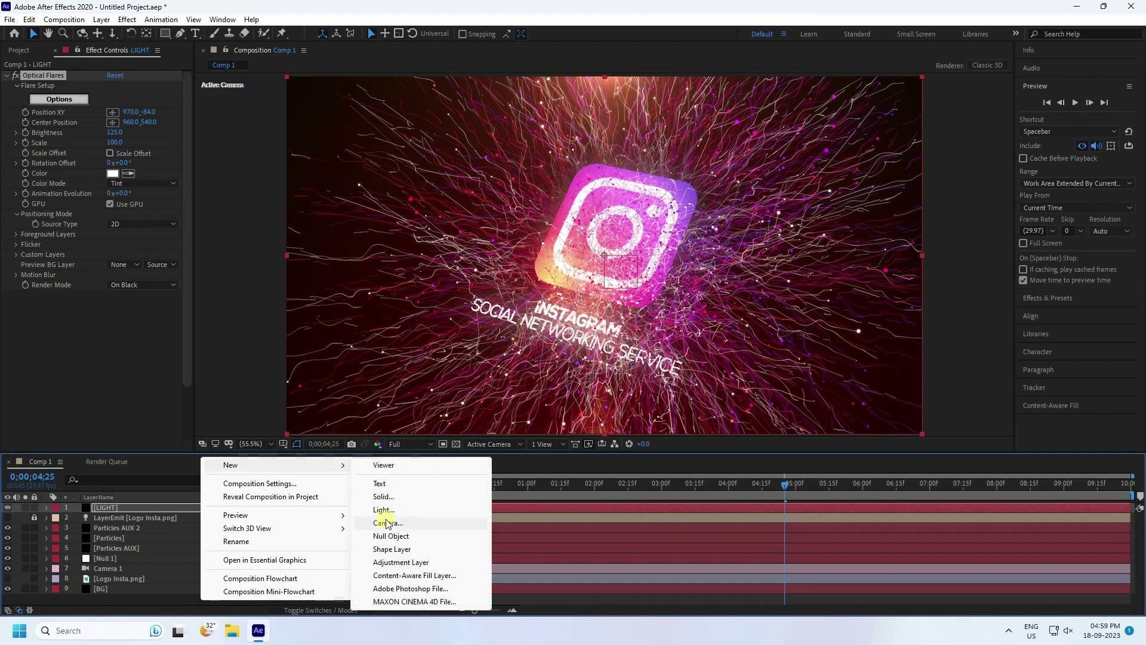
{"action": "left_click", "coordinate": [384, 499]}
{"action": "type", "text": "LIGHT"}
{"action": "key", "text": "Return"}
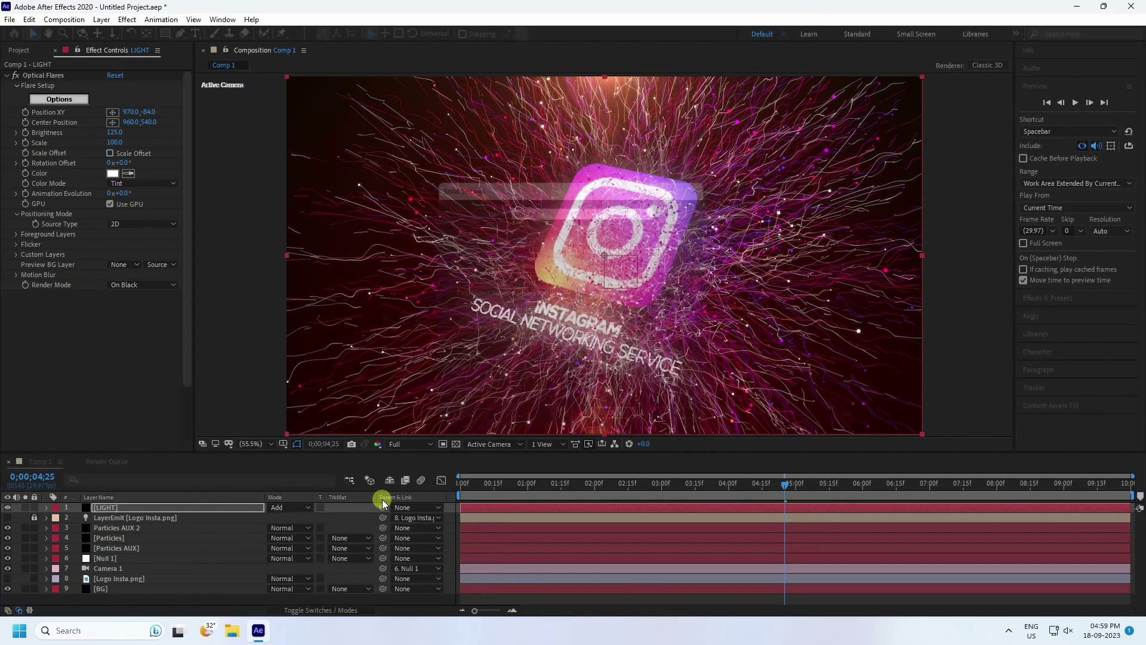
{"action": "left_click_drag", "start_coordinate": [109, 507], "coordinate": [114, 564]}
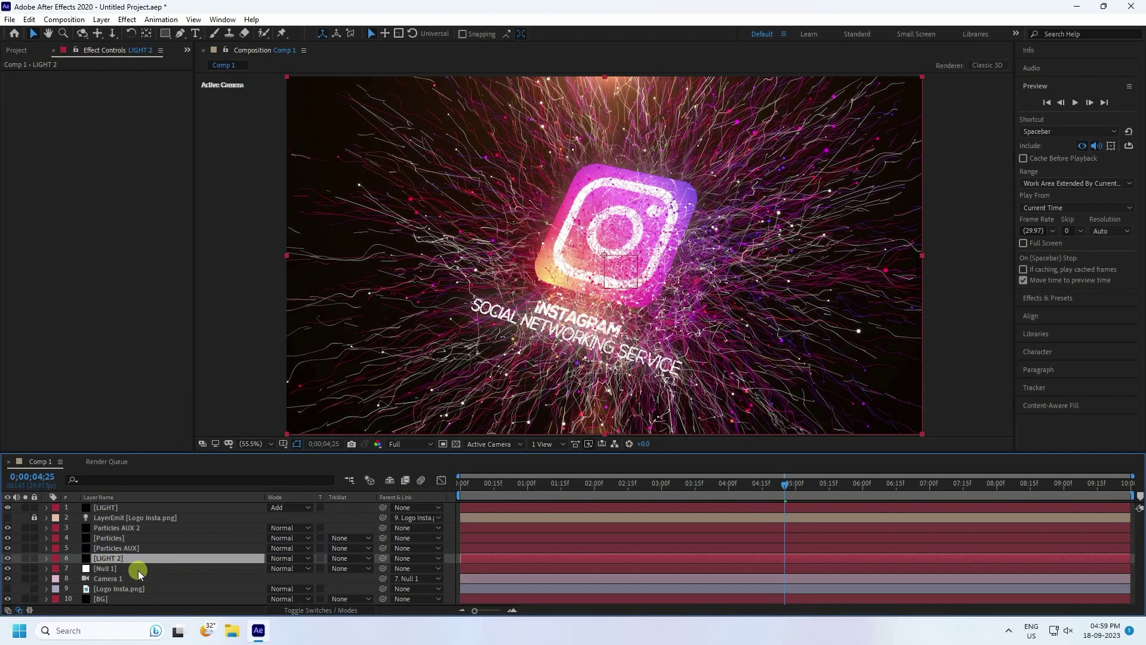
Add the Optical Flares effect to the LIGHT 2 layer
{"action": "left_click", "coordinate": [128, 20]}
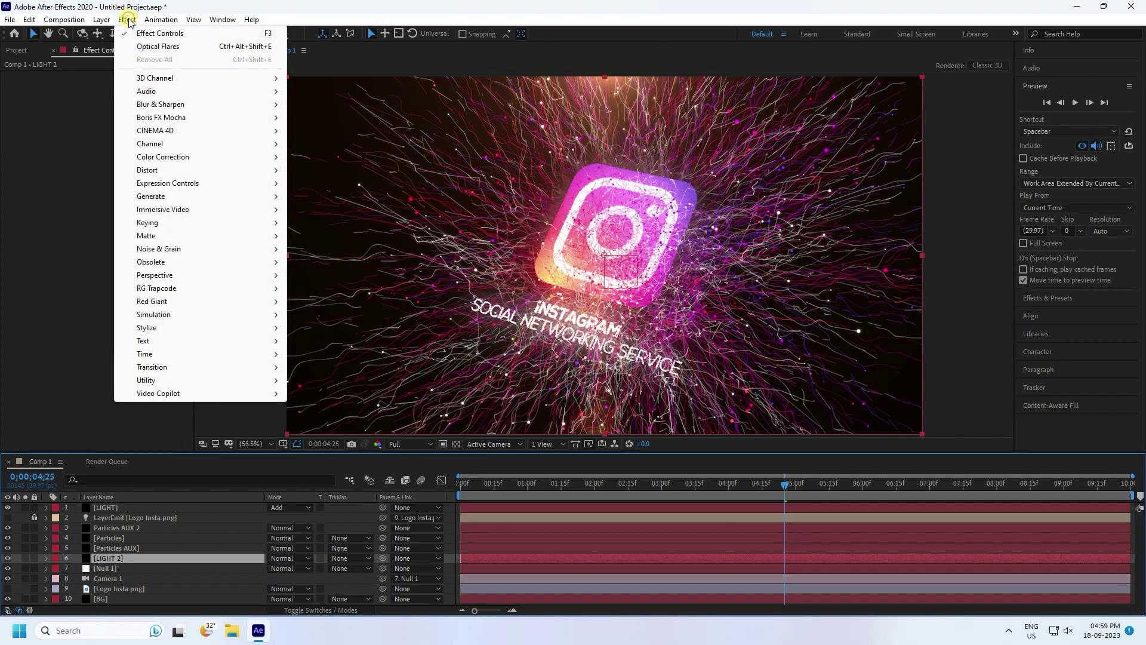
{"action": "mouse_move", "coordinate": [159, 392]}
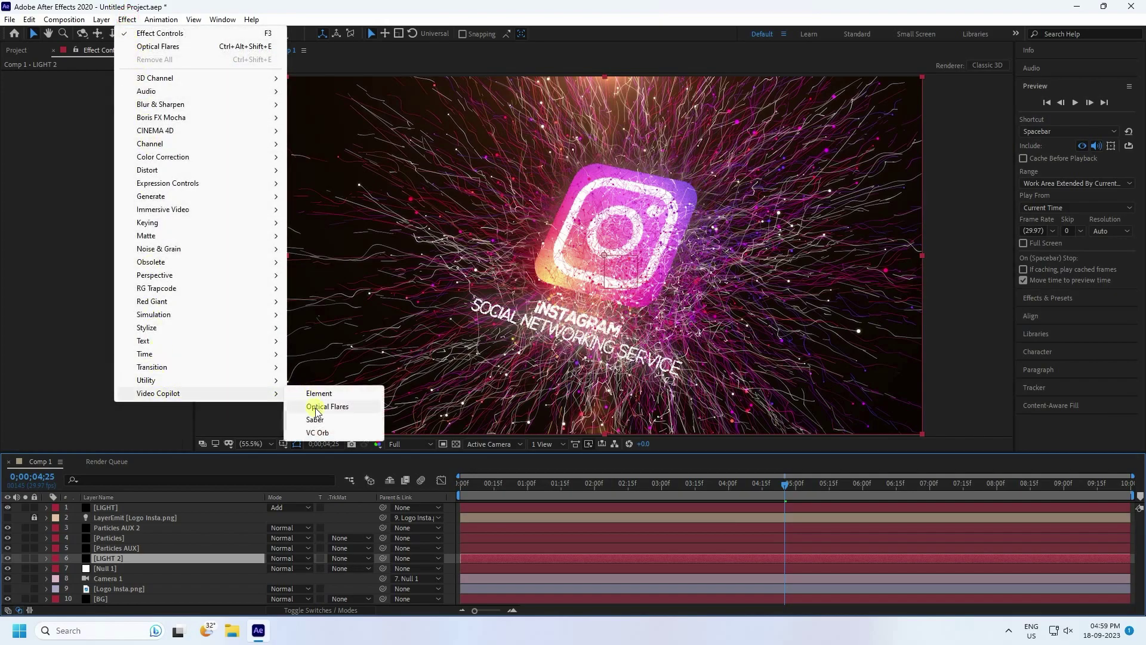
{"action": "left_click", "coordinate": [327, 406]}
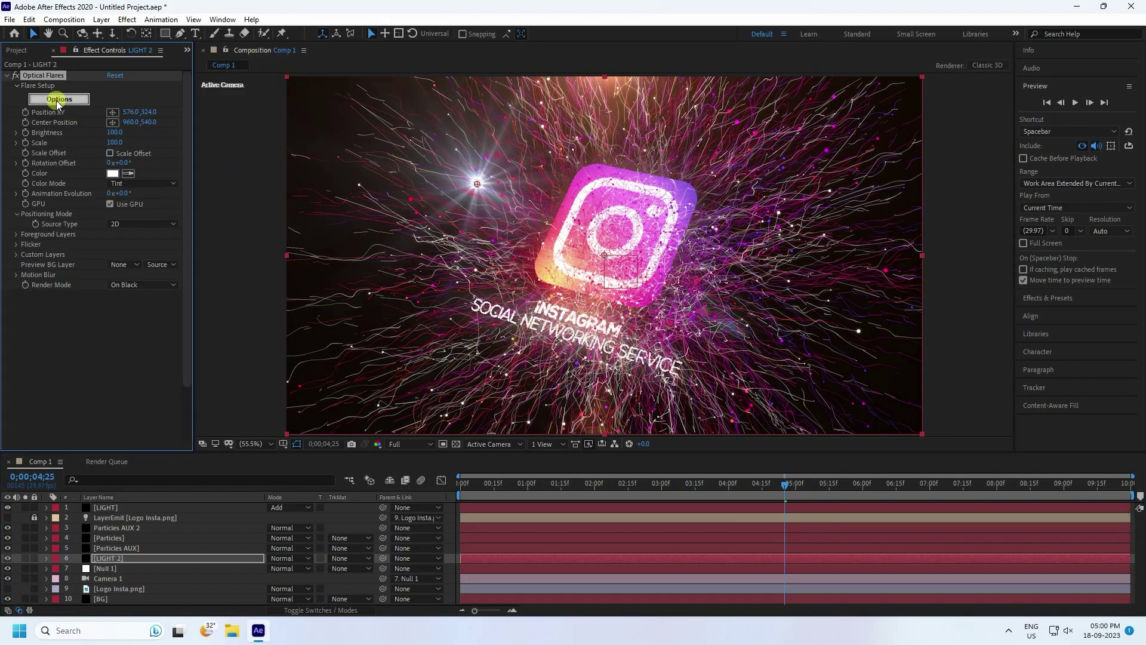
Load a warm orange Motion Graphics flare preset in the Optical Flares editor and apply it
{"action": "left_click", "coordinate": [56, 100]}
{"action": "left_click", "coordinate": [837, 100]}
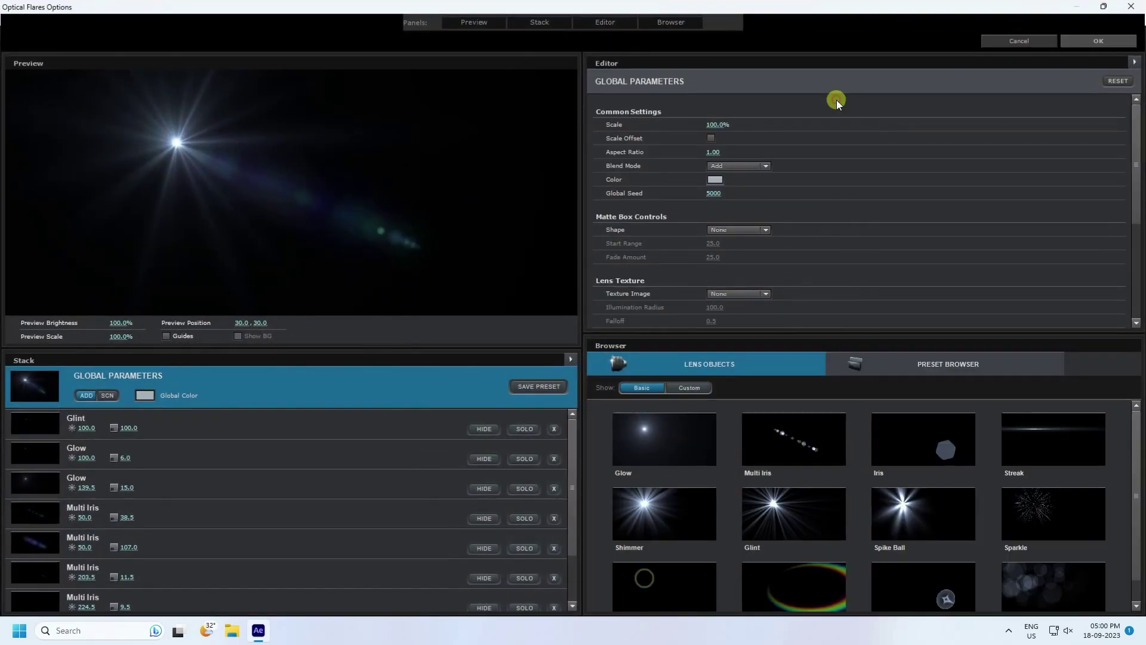
{"action": "left_click", "coordinate": [954, 361]}
{"action": "left_click", "coordinate": [1035, 478]}
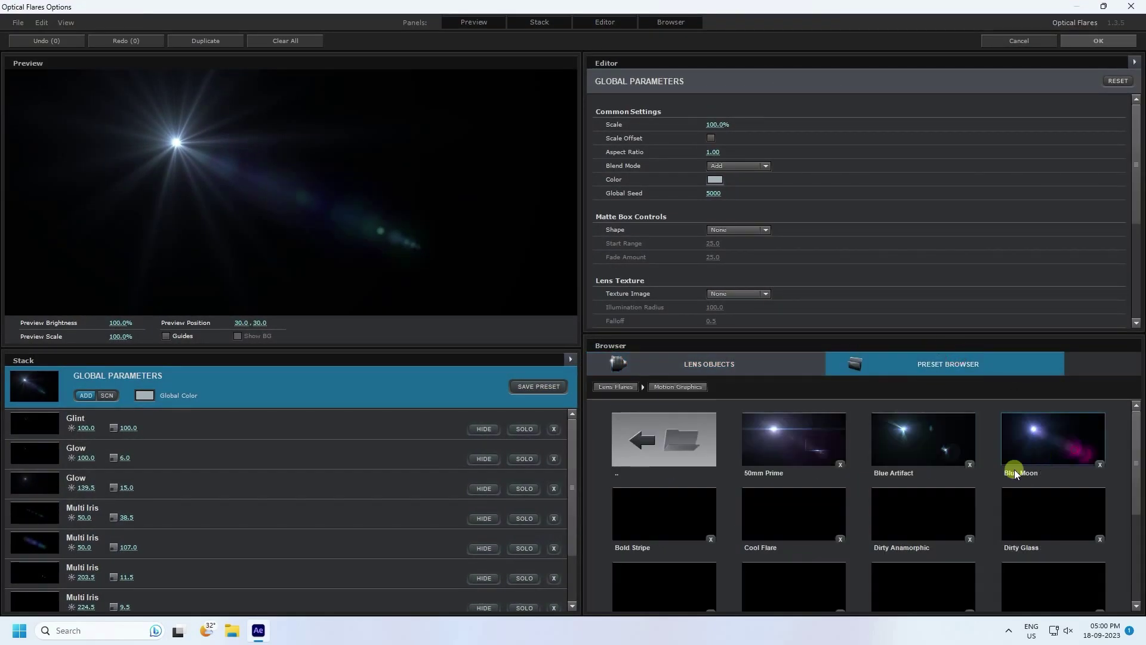
{"action": "left_click", "coordinate": [646, 517]}
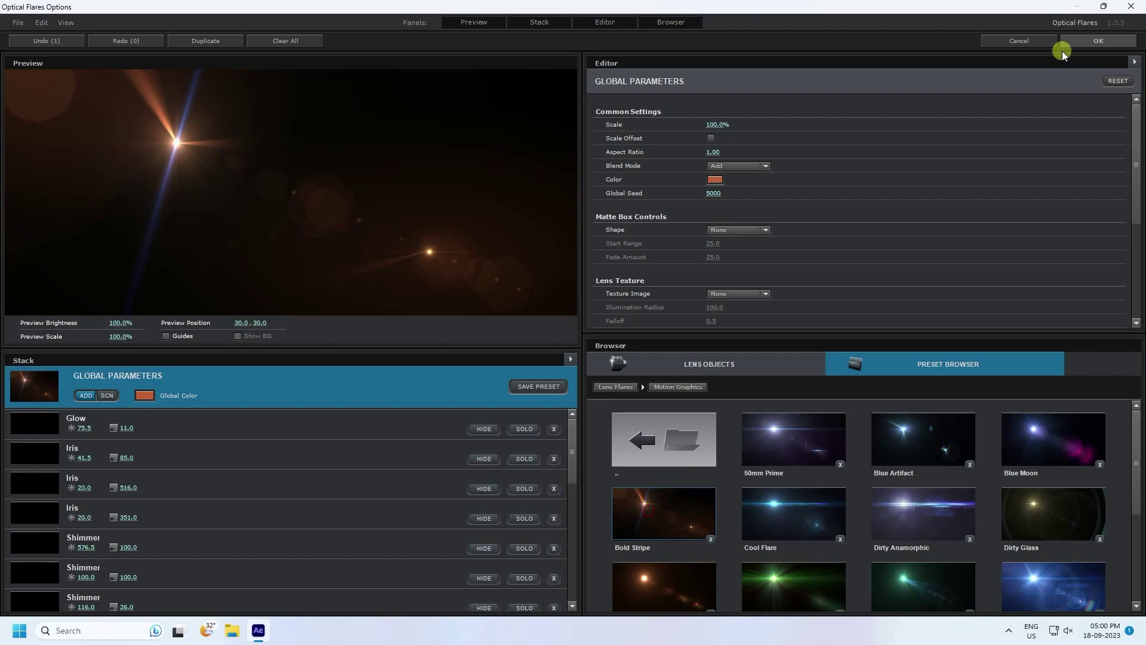
{"action": "left_click", "coordinate": [1083, 41]}
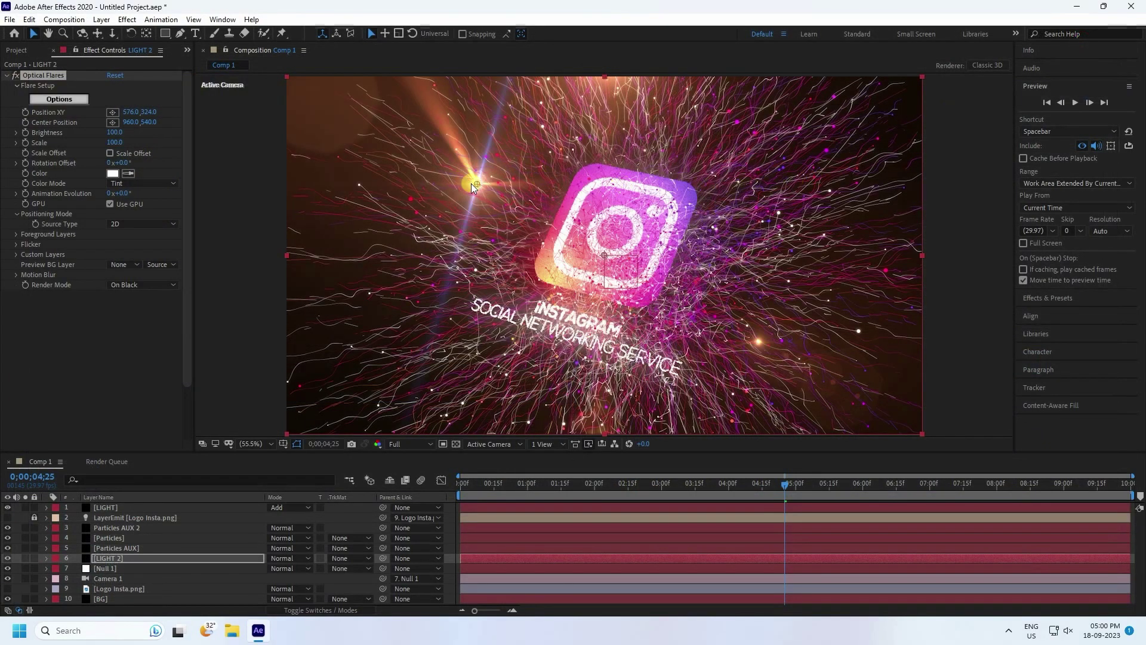
Solo LIGHT 2 and move its flare centre to the middle of the frame
{"action": "left_click", "coordinate": [26, 559]}
{"action": "left_click_drag", "start_coordinate": [476, 186], "coordinate": [602, 256]}
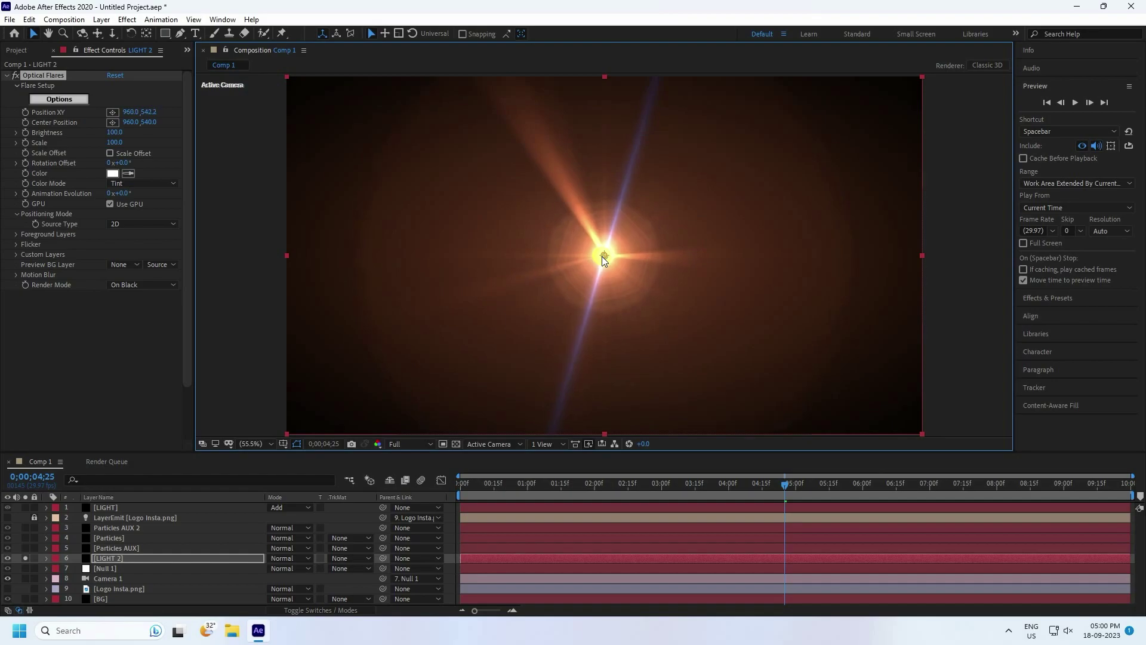
{"action": "left_click_drag", "start_coordinate": [782, 487], "coordinate": [728, 502]}
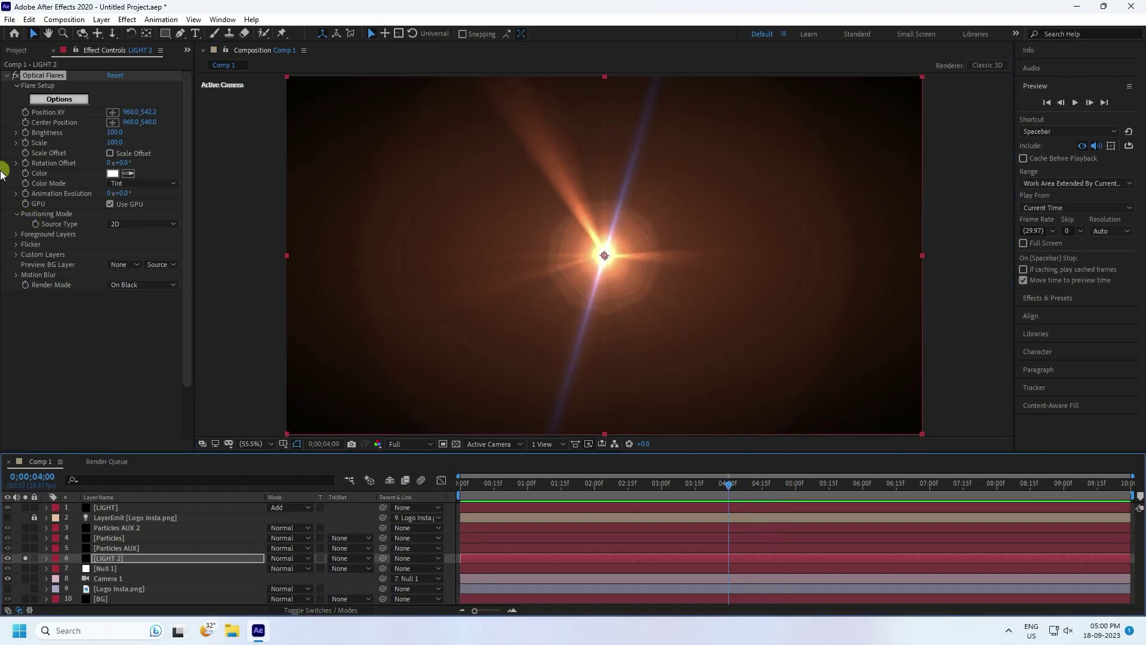
Keyframe the flare Brightness at 40 at four seconds, then move to two seconds
{"action": "left_click", "coordinate": [119, 131]}
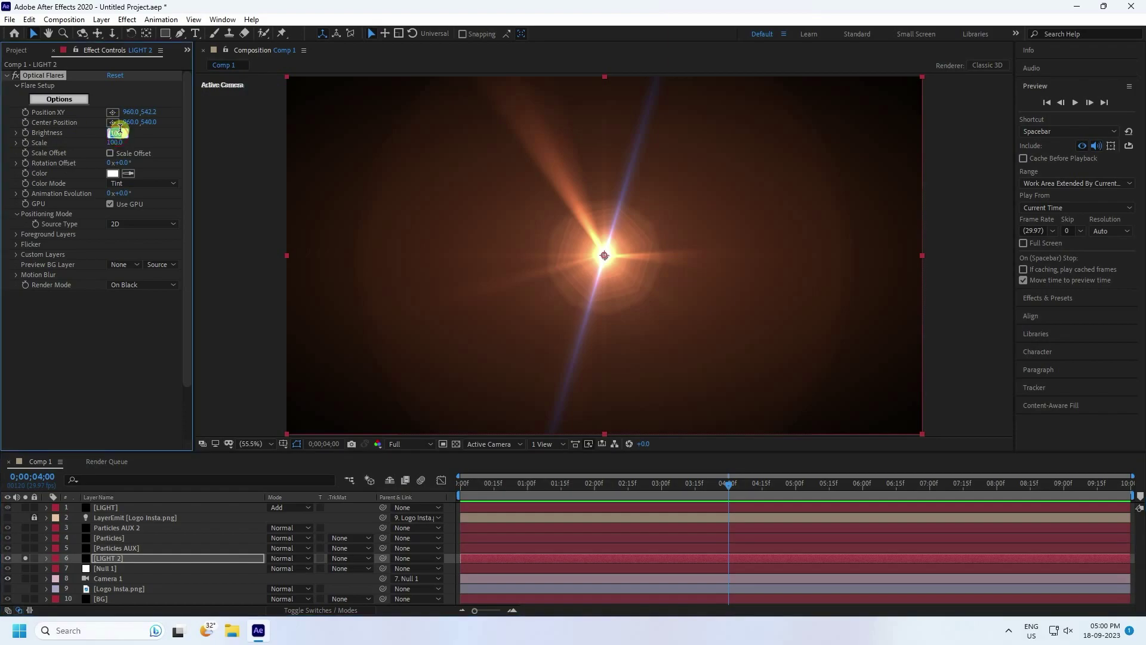
{"action": "type", "text": "40"}
{"action": "key", "text": "Return"}
{"action": "left_click", "coordinate": [26, 133]}
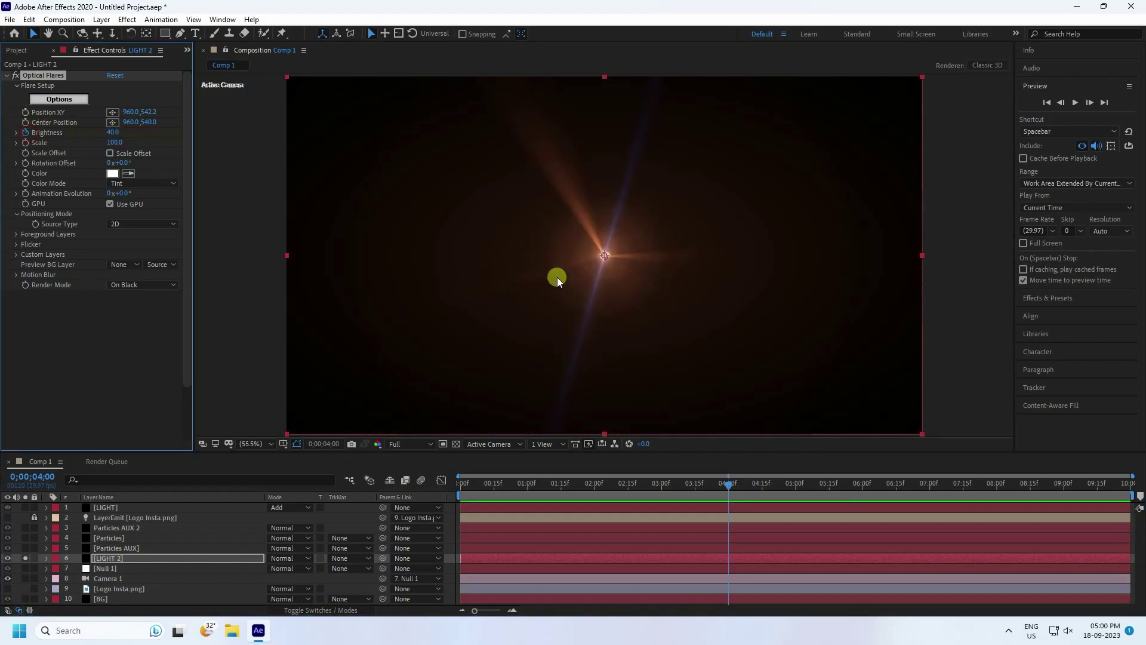
{"action": "left_click", "coordinate": [529, 485]}
{"action": "left_click_drag", "start_coordinate": [530, 485], "coordinate": [594, 490]}
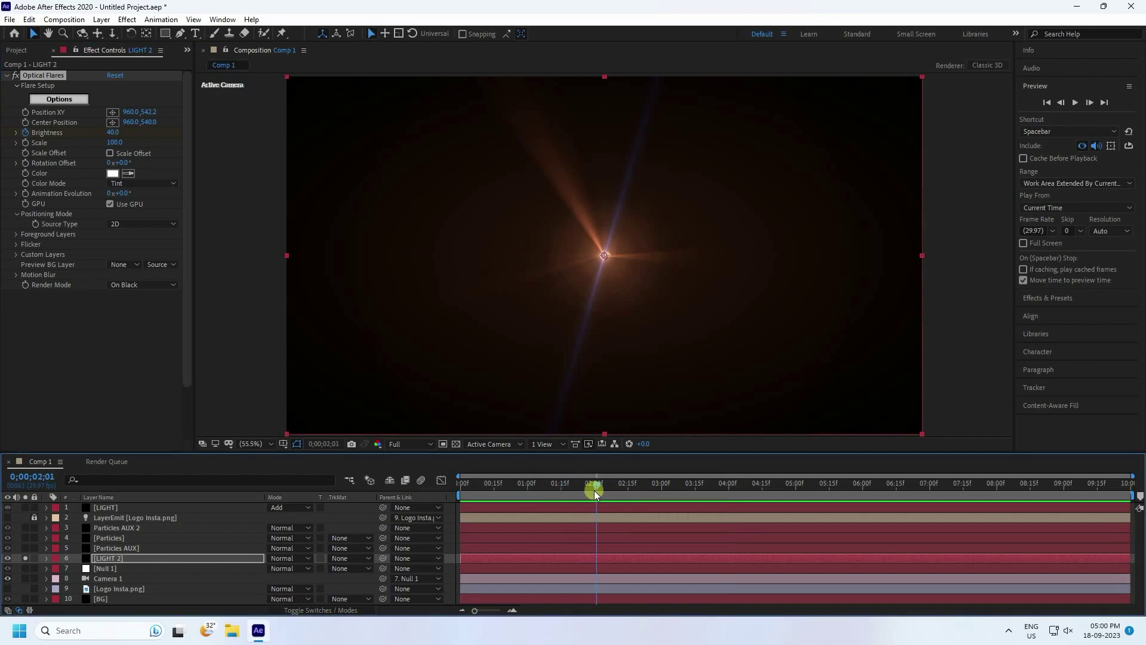
Set the flare Brightness to 0 at two seconds
{"action": "left_click", "coordinate": [114, 132]}
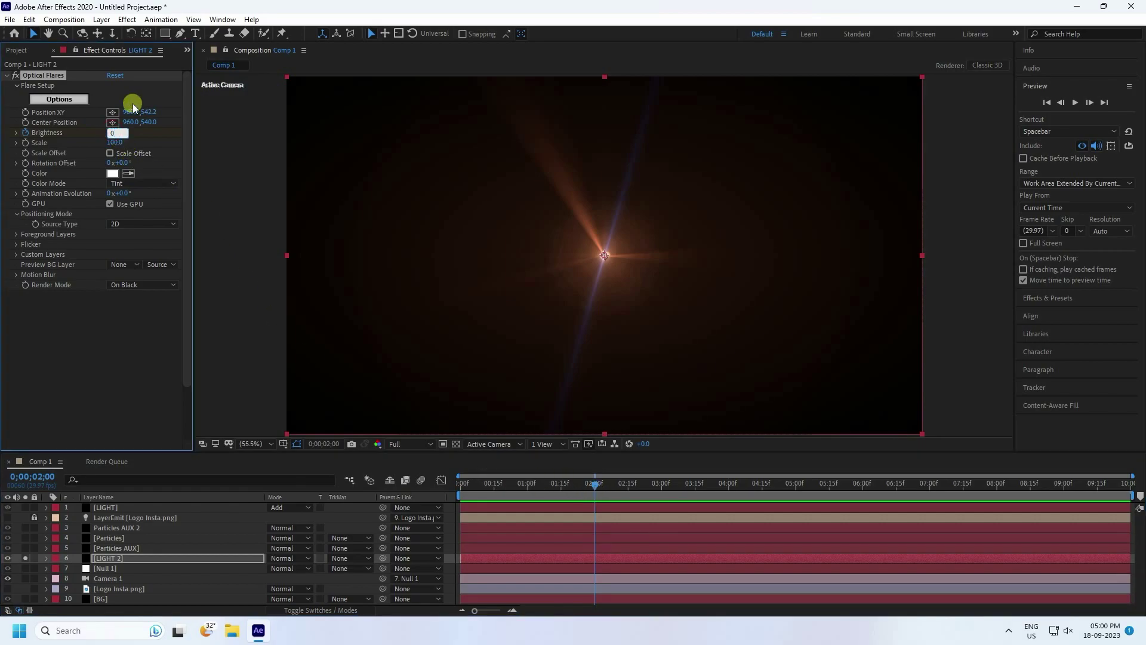
{"action": "type", "text": "0"}
{"action": "key", "text": "Return"}
{"action": "left_click", "coordinate": [422, 481]}
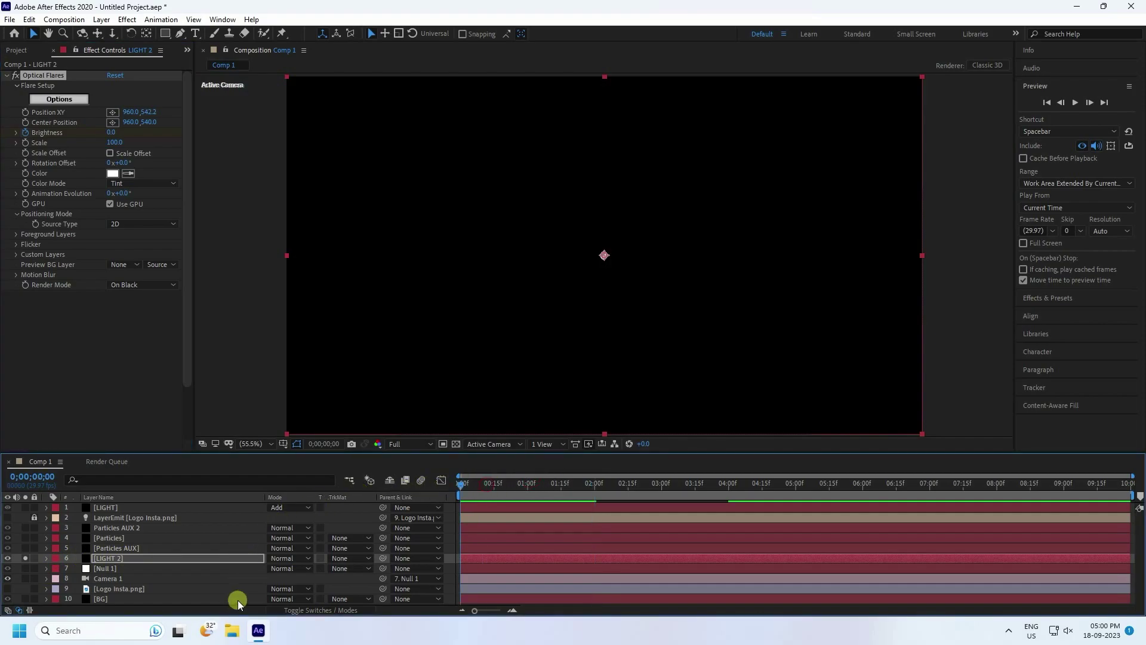
Blend LIGHT 2 in Add mode and preview the flare fade-in
{"action": "left_click", "coordinate": [278, 557]}
{"action": "left_click", "coordinate": [301, 152]}
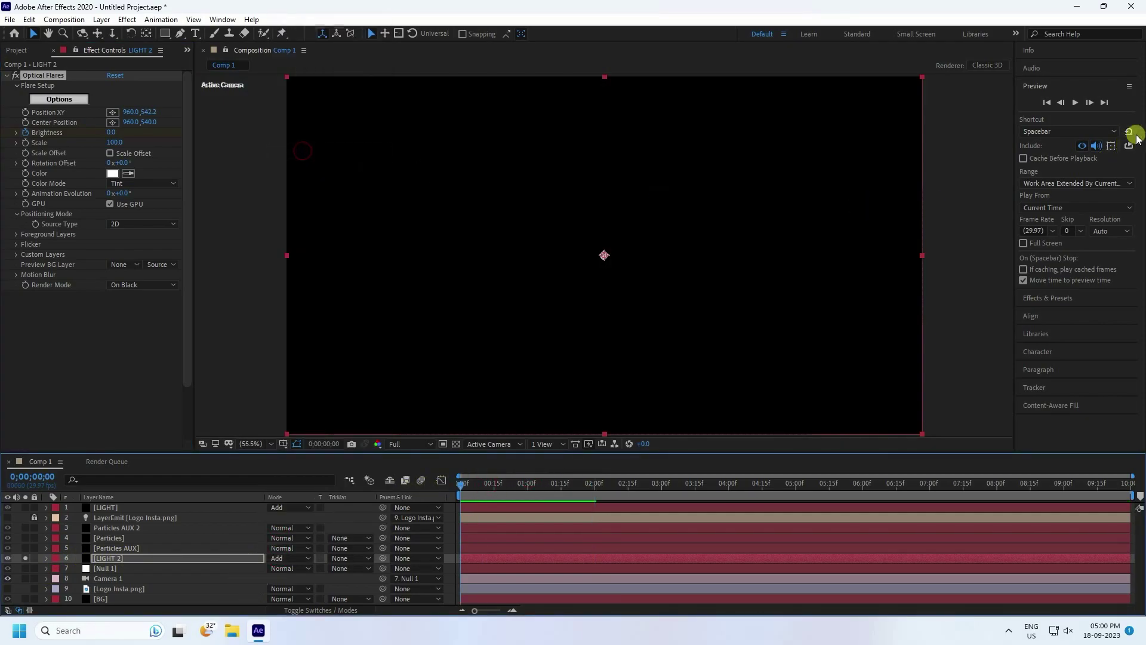
{"action": "left_click", "coordinate": [1074, 103]}
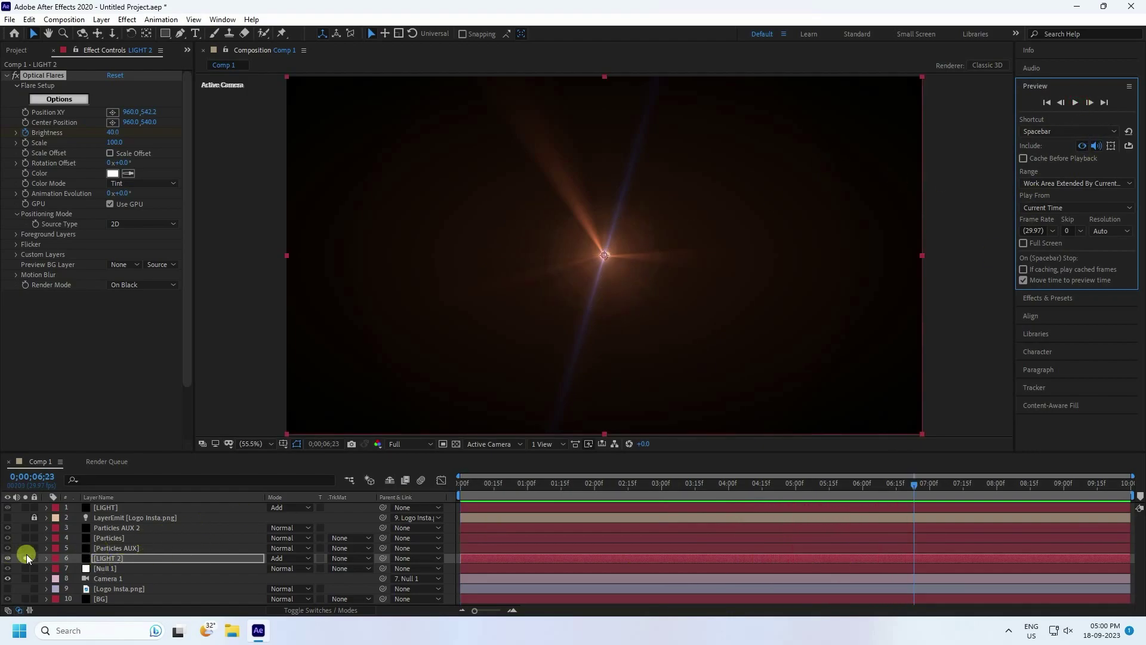
Unsolo LIGHT 2, zoom the viewer to 100%, go to seven seconds, and enlarge the timeline panel
{"action": "left_click", "coordinate": [26, 557]}
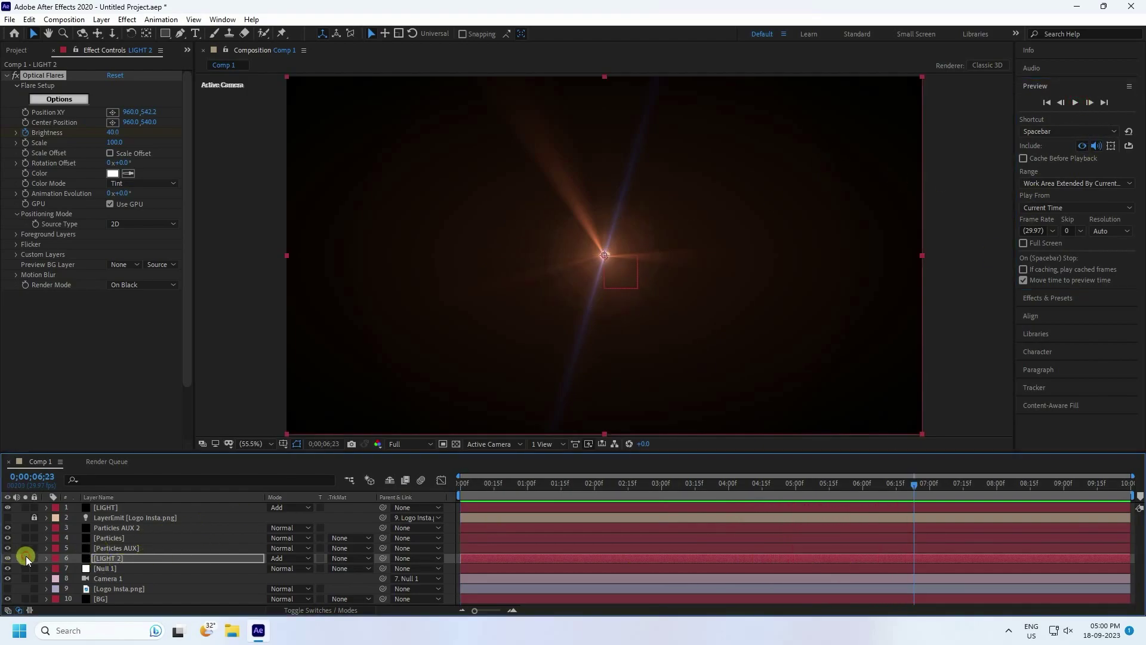
{"action": "left_click", "coordinate": [26, 557]}
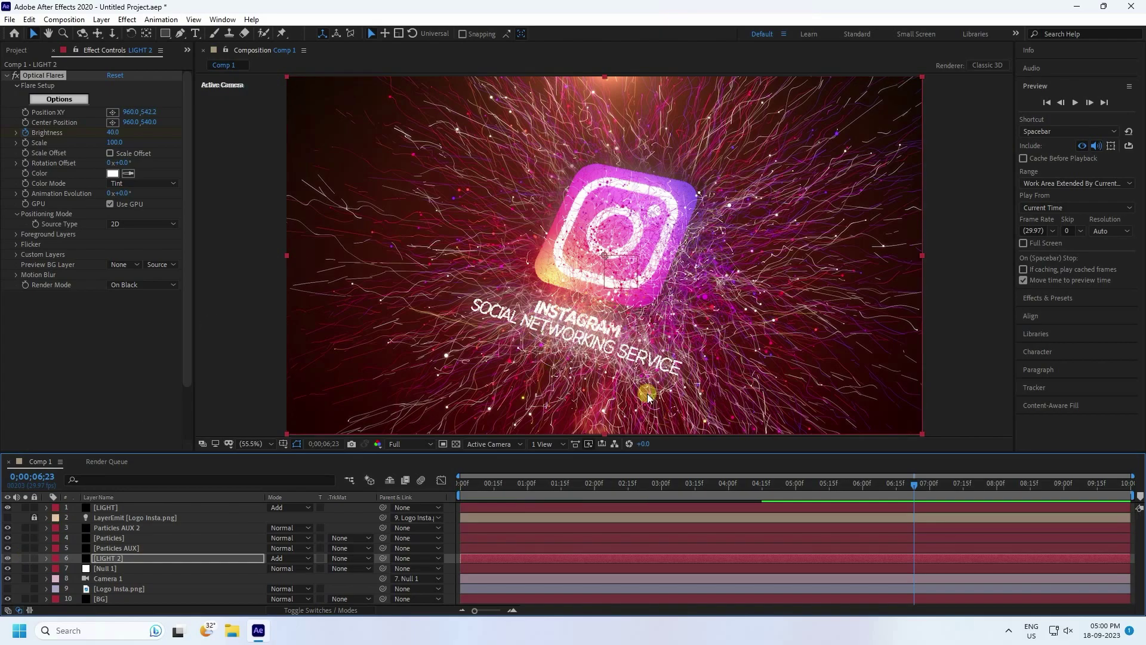
{"action": "key", "text": "comma"}
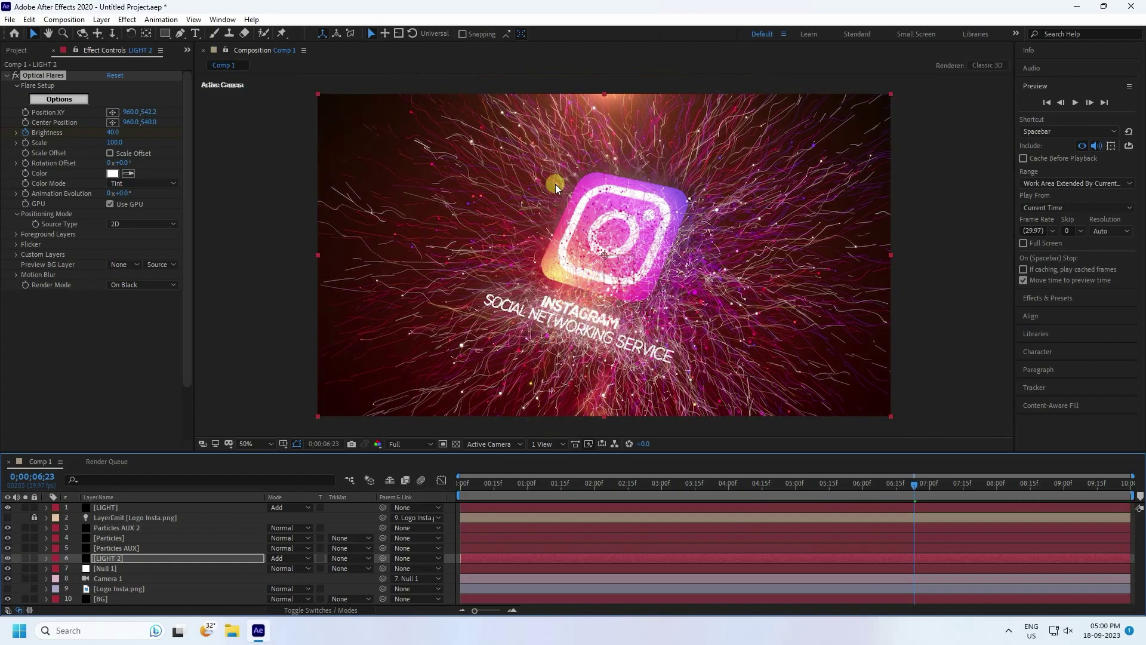
{"action": "left_click", "coordinate": [236, 274]}
{"action": "key", "text": "period"}
{"action": "key", "text": "period"}
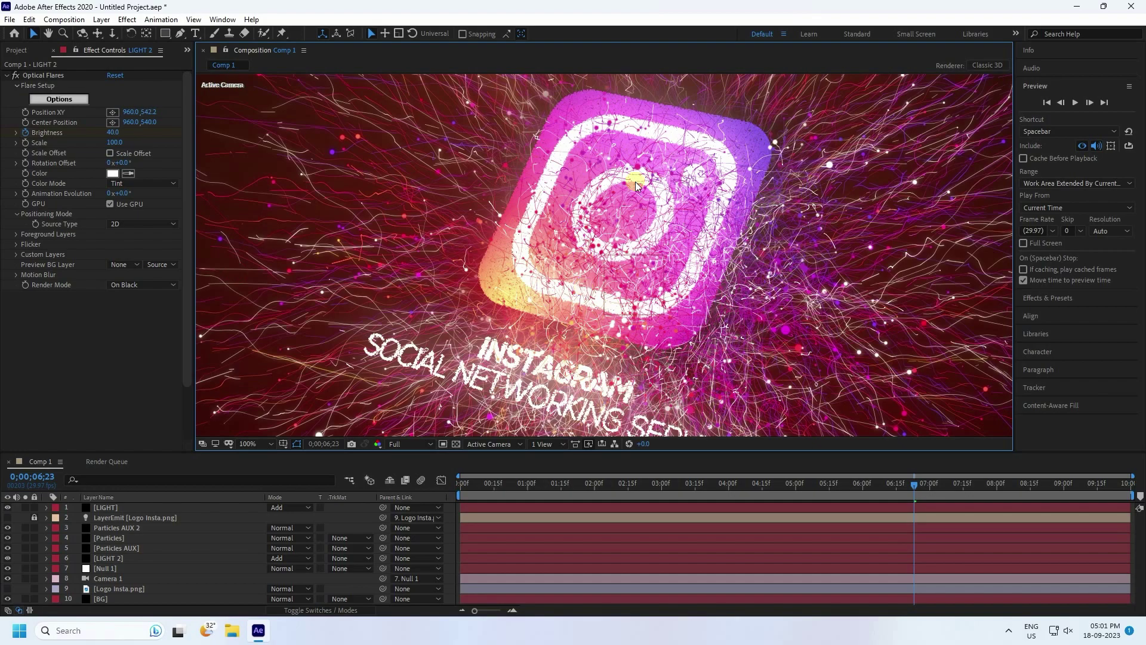
{"action": "left_click_drag", "start_coordinate": [922, 490], "coordinate": [929, 491]}
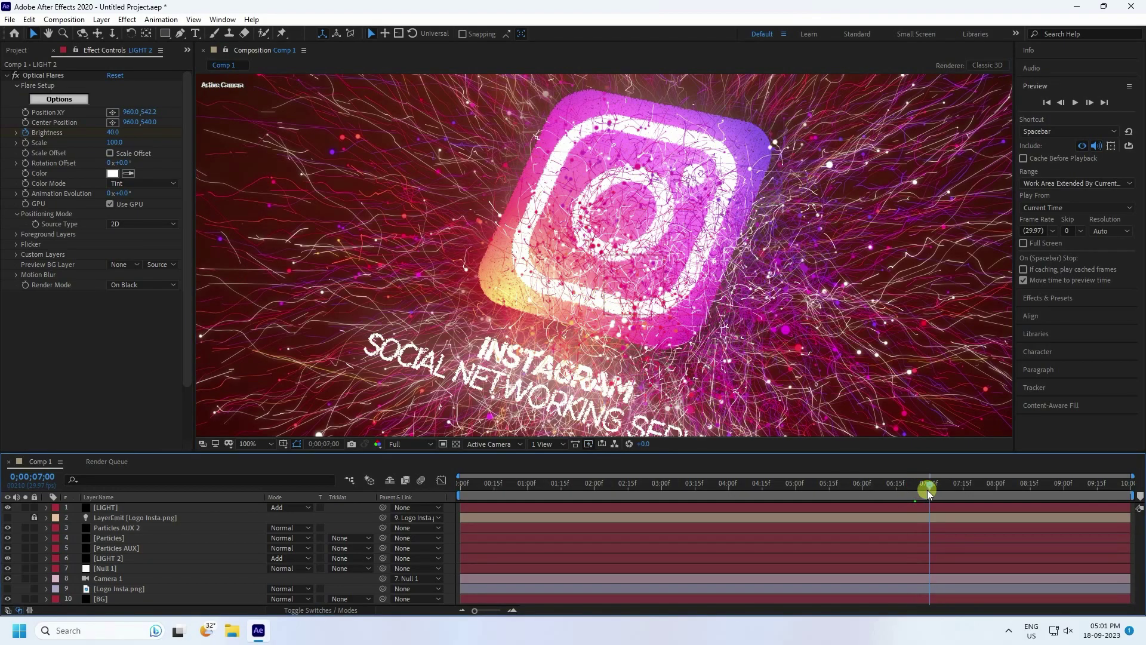
{"action": "scroll", "coordinate": [716, 277], "scroll_direction": "down", "scroll_amount": 2}
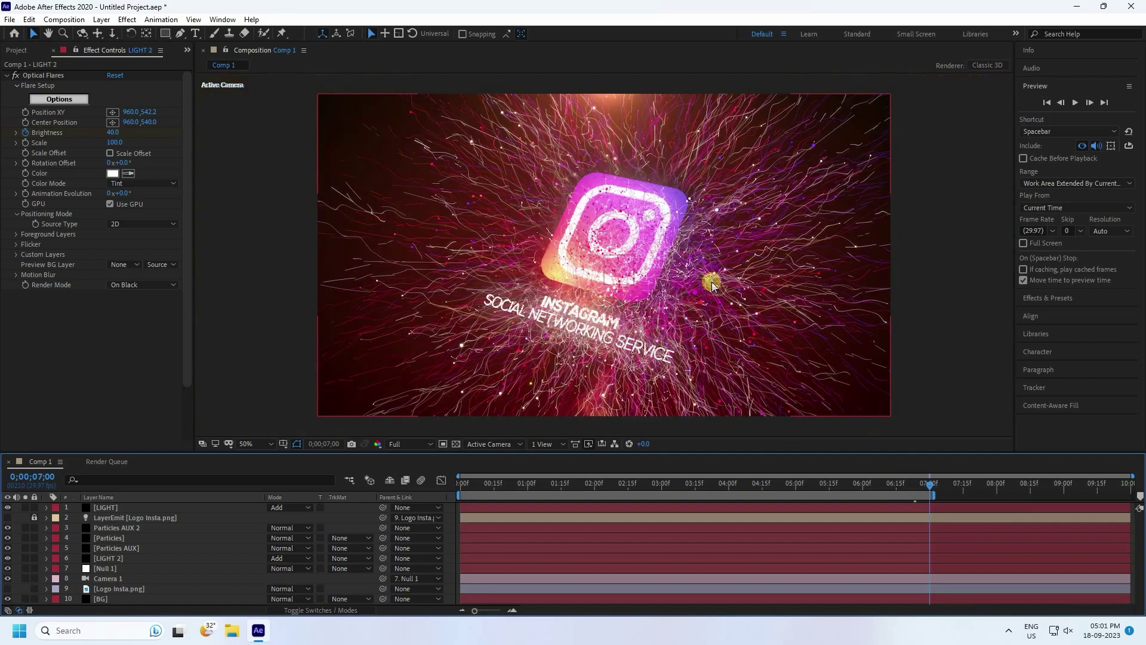
{"action": "left_click_drag", "start_coordinate": [184, 452], "coordinate": [191, 424]}
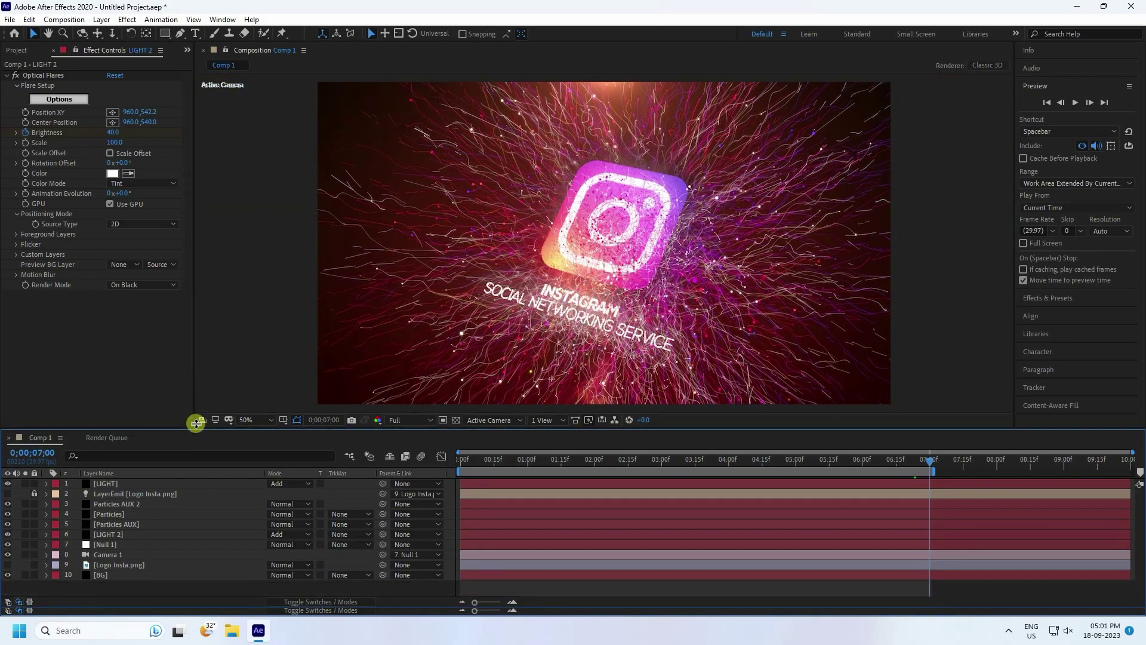
Add a 'logo animation' text layer and centre it horizontally
{"action": "right_click", "coordinate": [187, 587]}
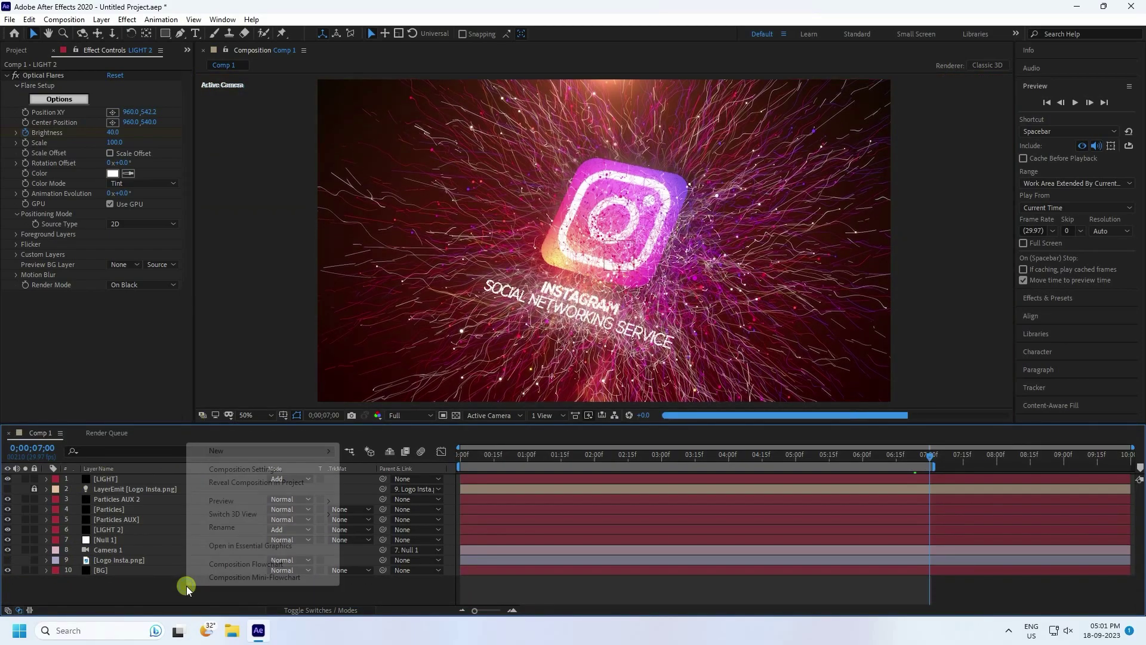
{"action": "left_click", "coordinate": [223, 451]}
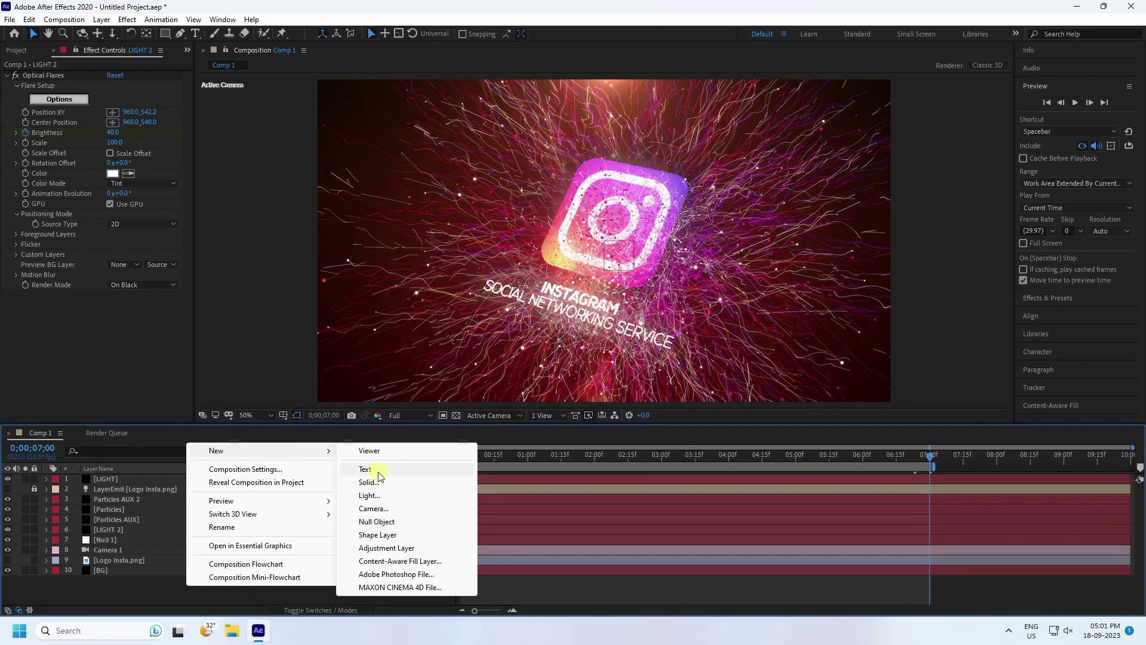
{"action": "left_click", "coordinate": [366, 469]}
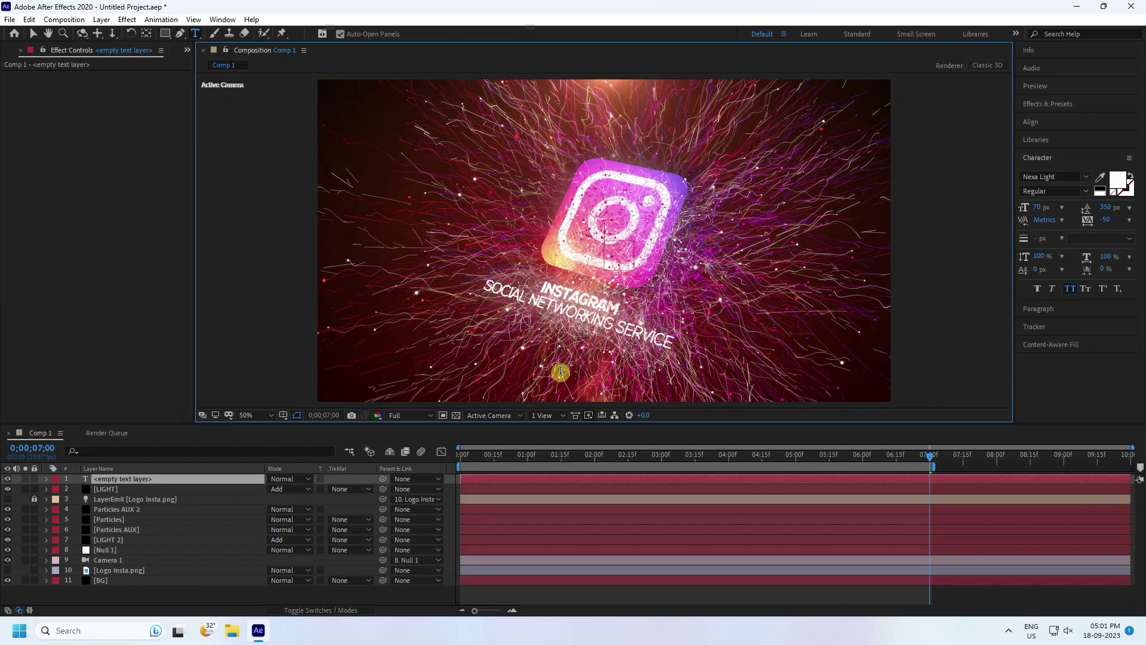
{"action": "type", "text": "I"}
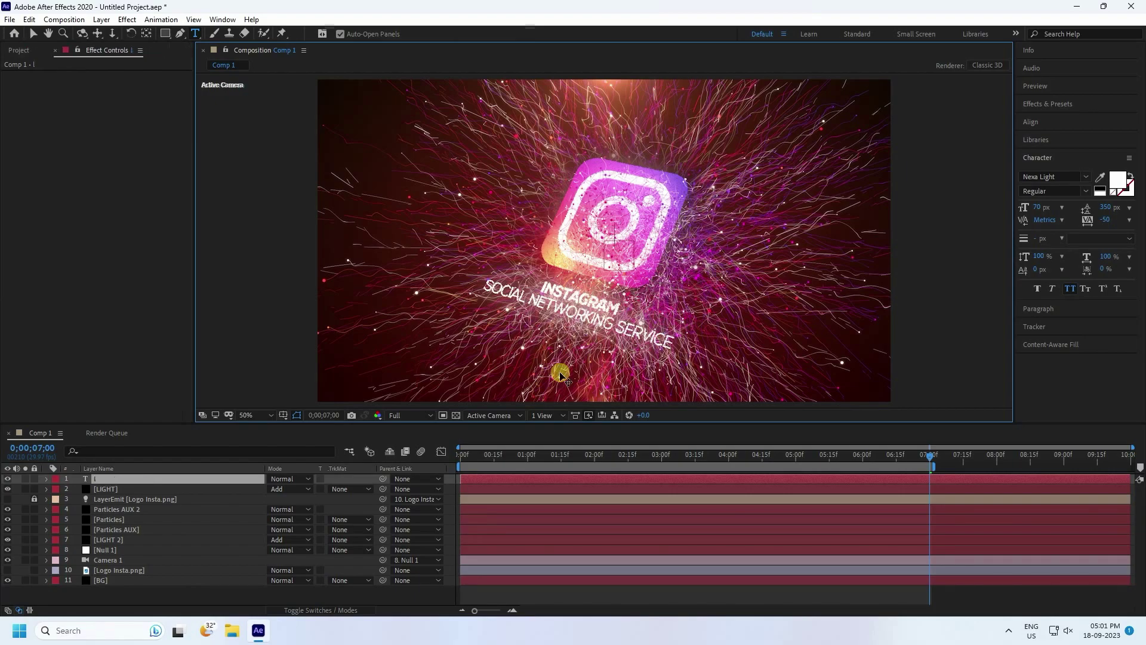
{"action": "type", "text": "ogo animation"}
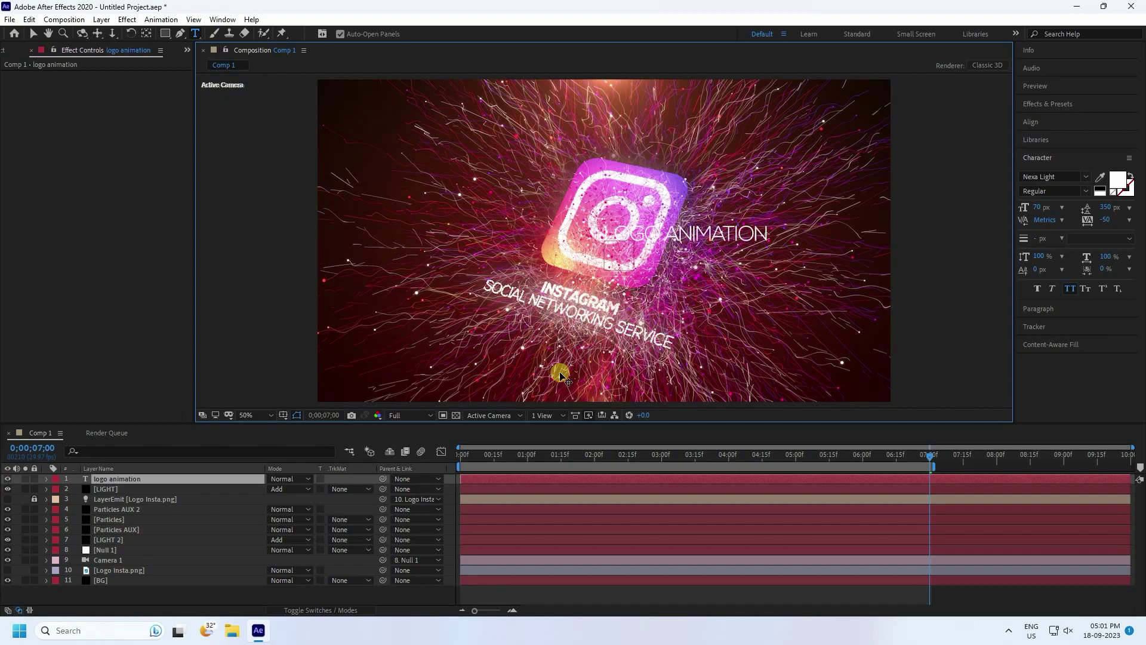
{"action": "left_click", "coordinate": [33, 33]}
{"action": "left_click", "coordinate": [1031, 122]}
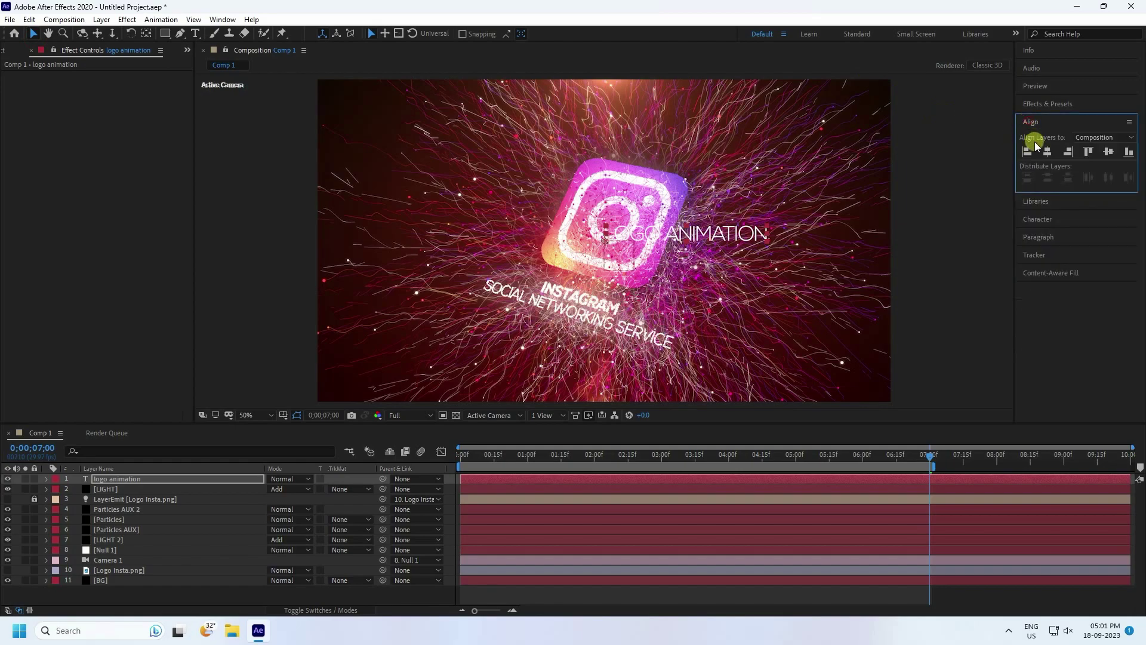
{"action": "left_click", "coordinate": [1049, 152]}
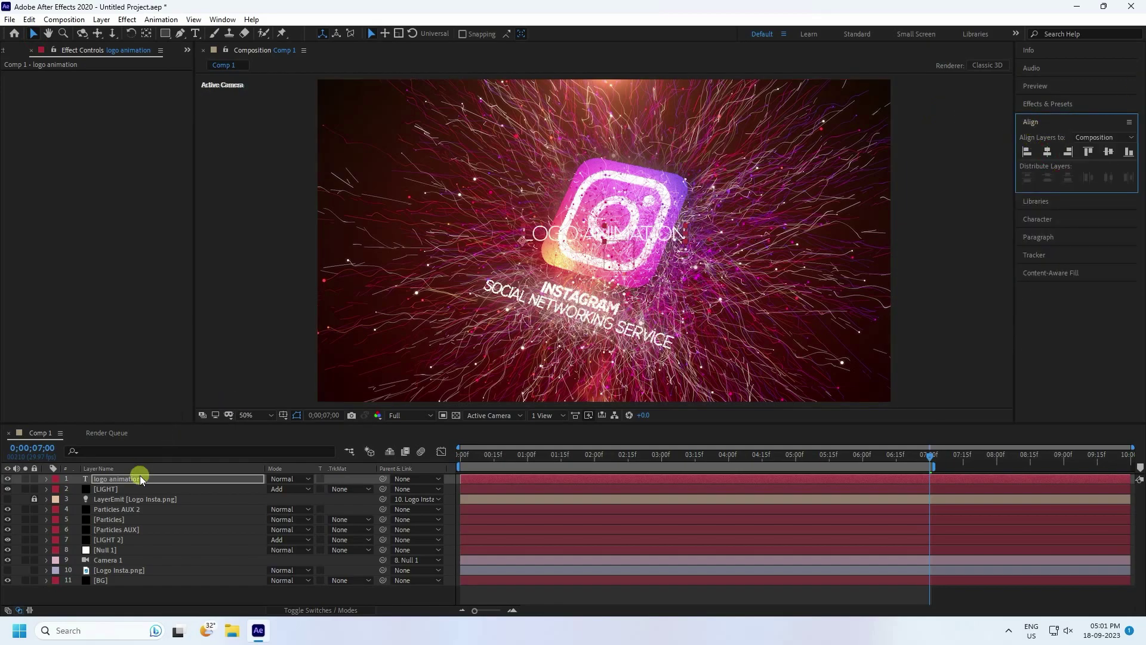
Solo the text, move it near the frame bottom, and place a duplicate just below
{"action": "left_click", "coordinate": [26, 479]}
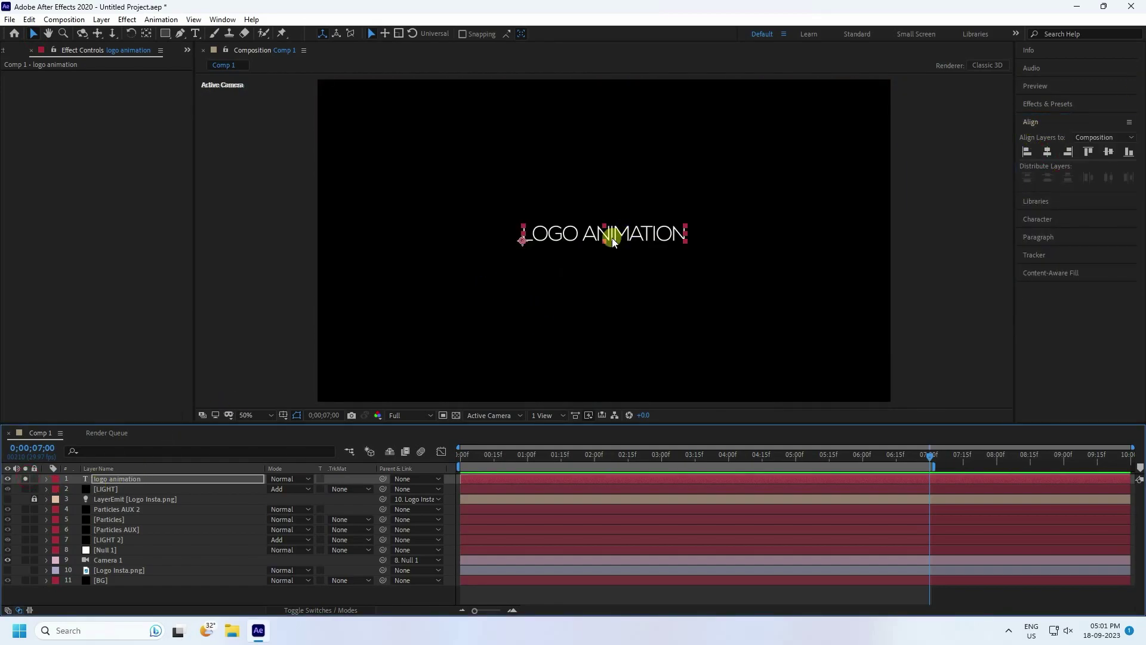
{"action": "left_click_drag", "start_coordinate": [604, 237], "coordinate": [607, 338]}
{"action": "left_click", "coordinate": [1049, 152]}
{"action": "left_click", "coordinate": [136, 480]}
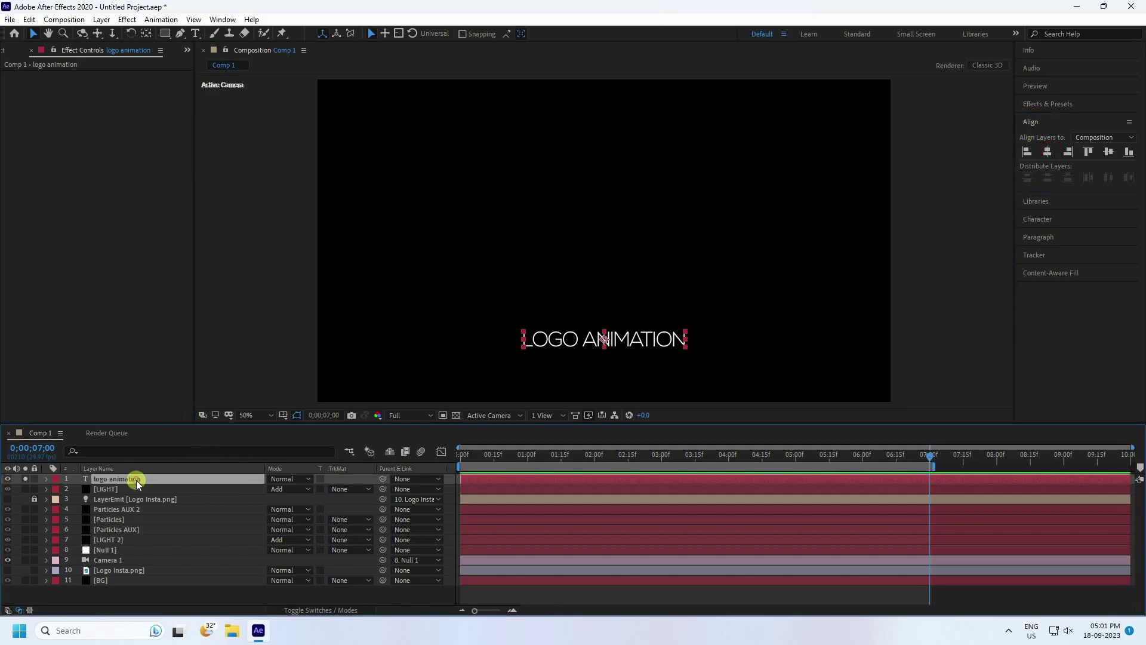
{"action": "key", "text": "ctrl+d"}
{"action": "left_click_drag", "start_coordinate": [589, 338], "coordinate": [592, 368]}
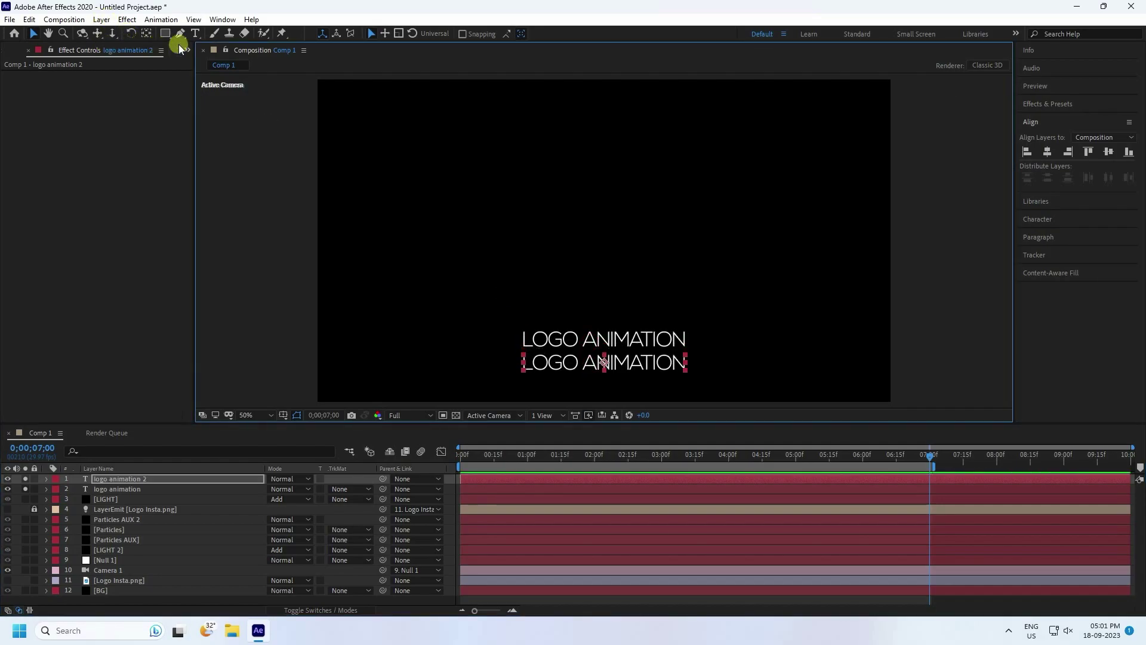
Replace the duplicate line's text with 'subscribe fattu tutorials'
{"action": "left_click", "coordinate": [196, 34]}
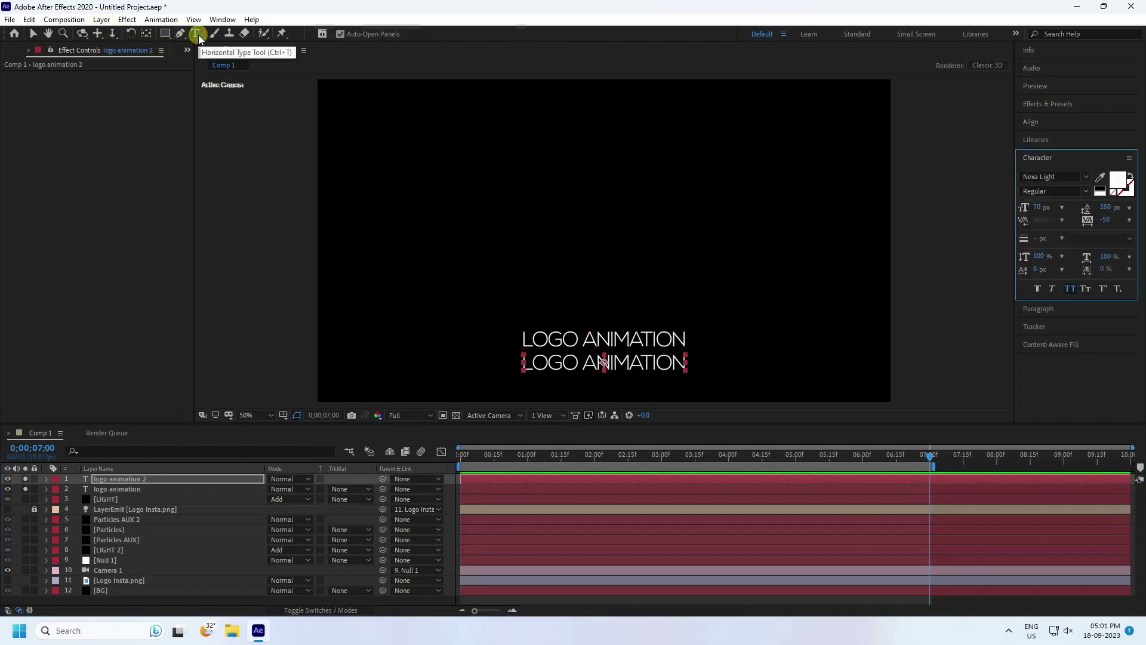
{"action": "triple_click", "coordinate": [573, 365]}
{"action": "type", "text": "sub"}
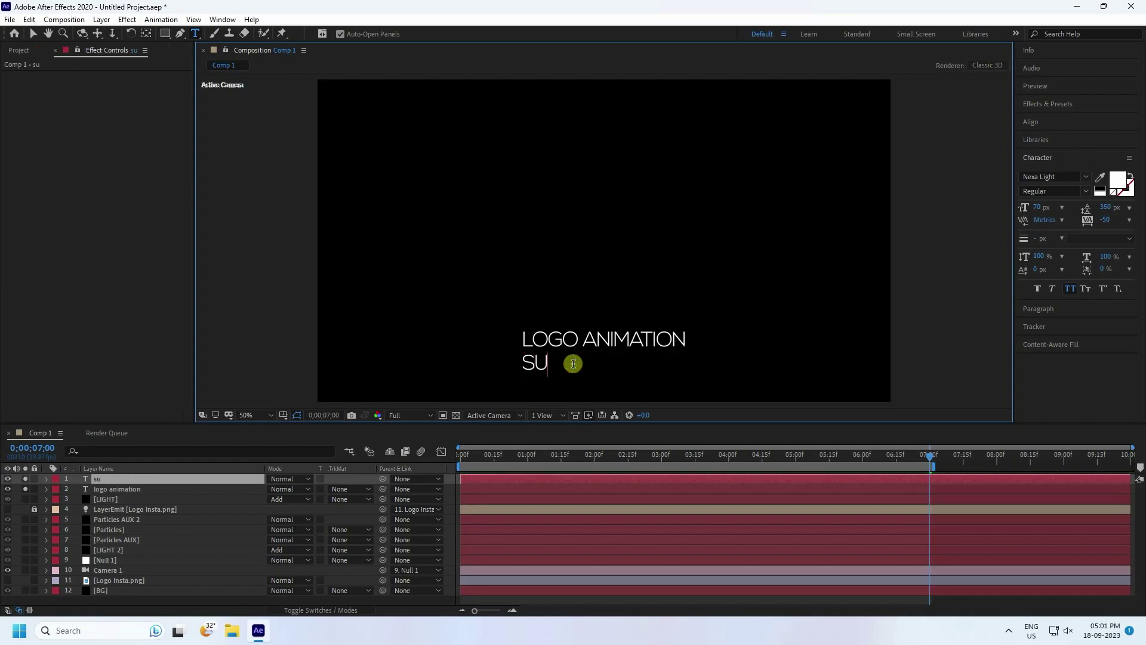
{"action": "type", "text": "scribe"}
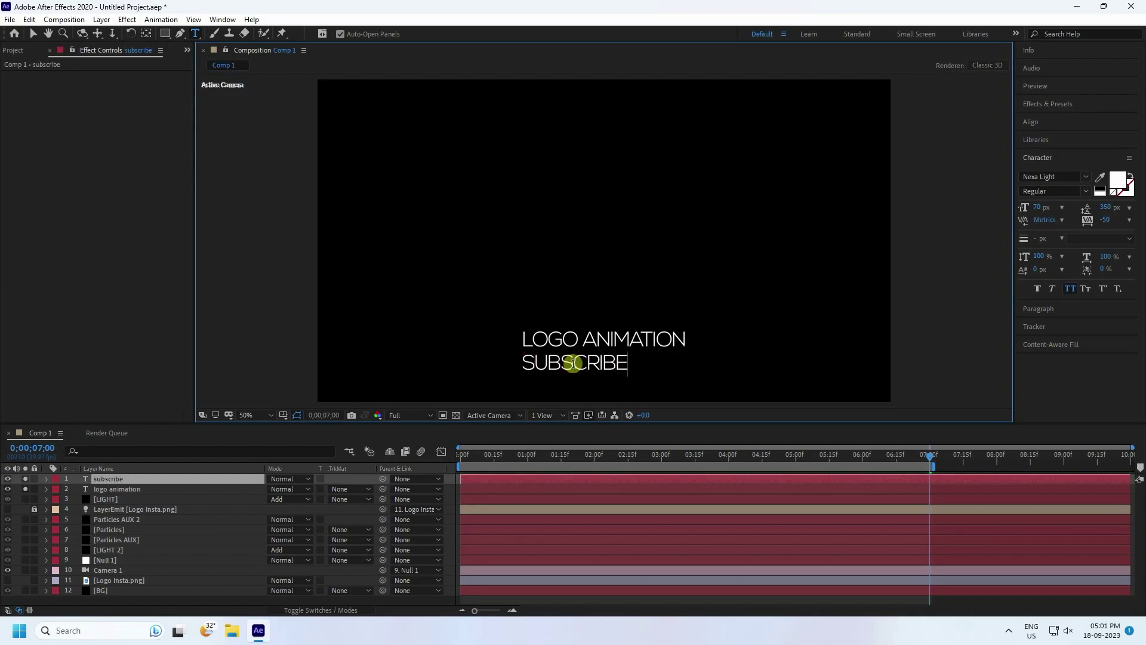
{"action": "type", "text": " fattu"}
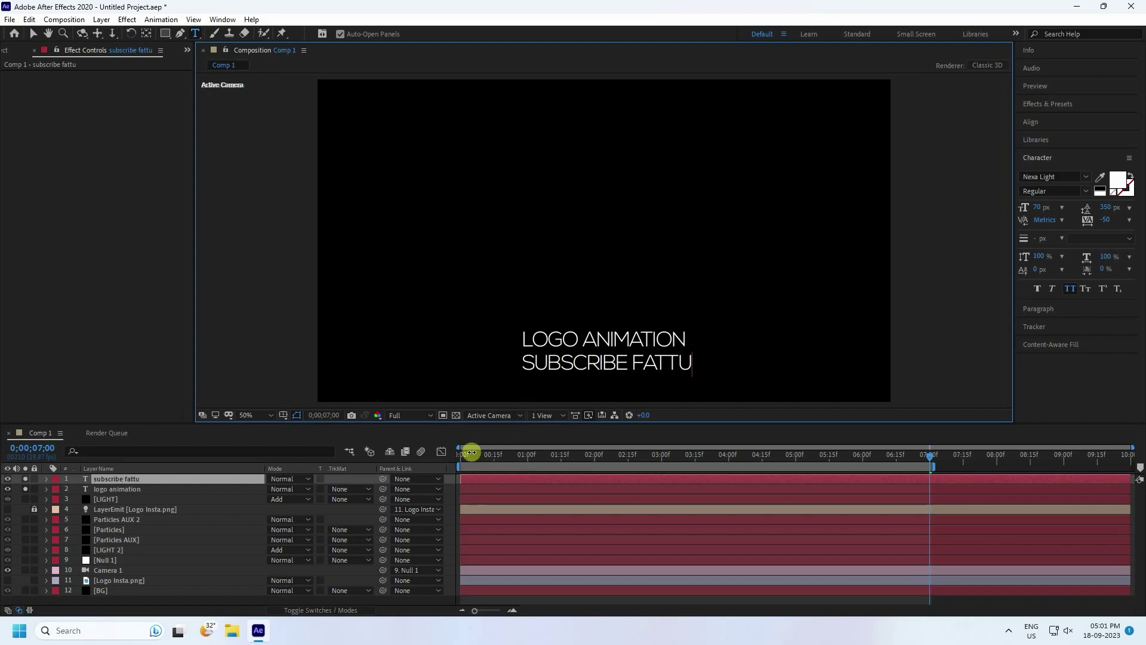
{"action": "type", "text": " tut"}
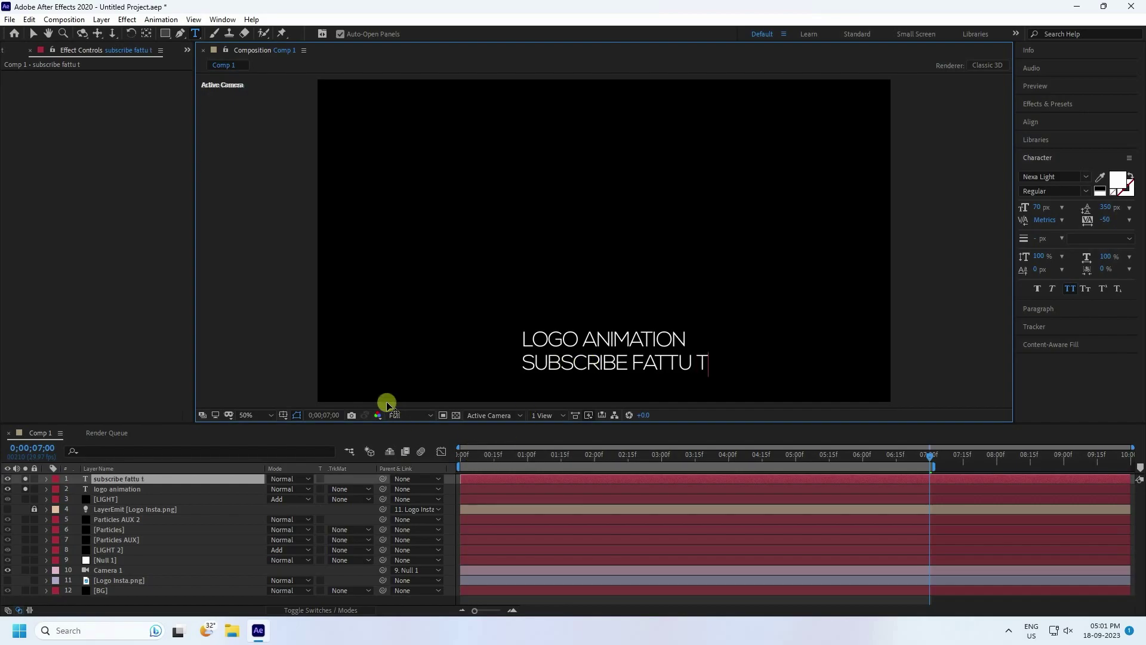
{"action": "type", "text": "orials"}
{"action": "left_click", "coordinate": [33, 33]}
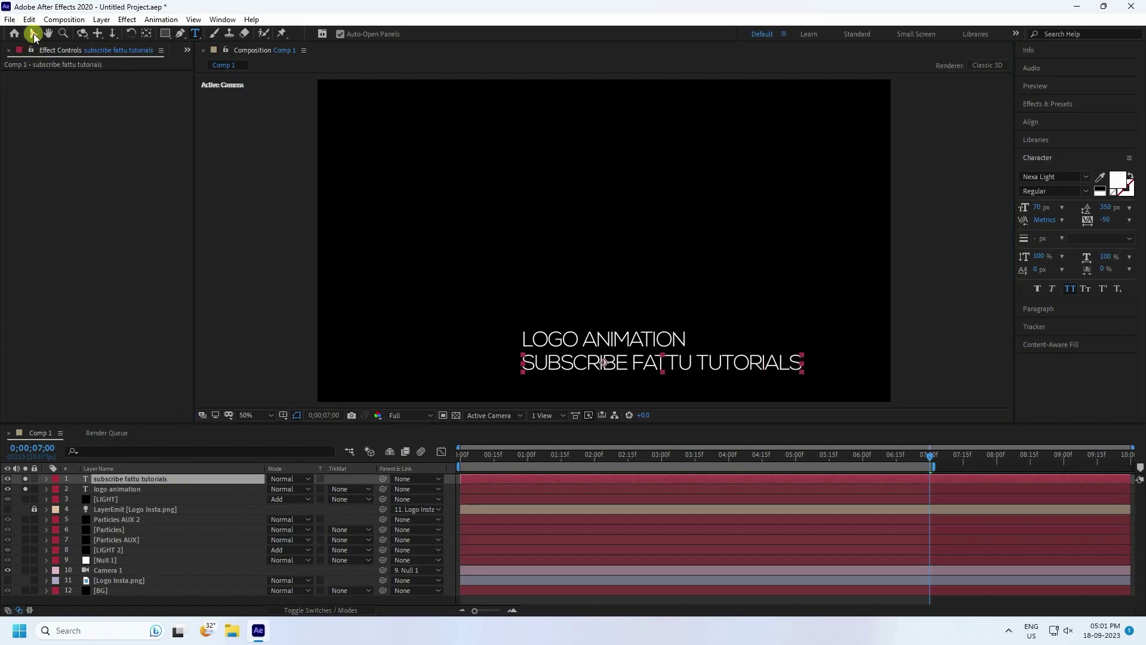
Centre both text lines horizontally in the composition, then select both at four seconds
{"action": "left_click", "coordinate": [113, 489], "text": "shift"}
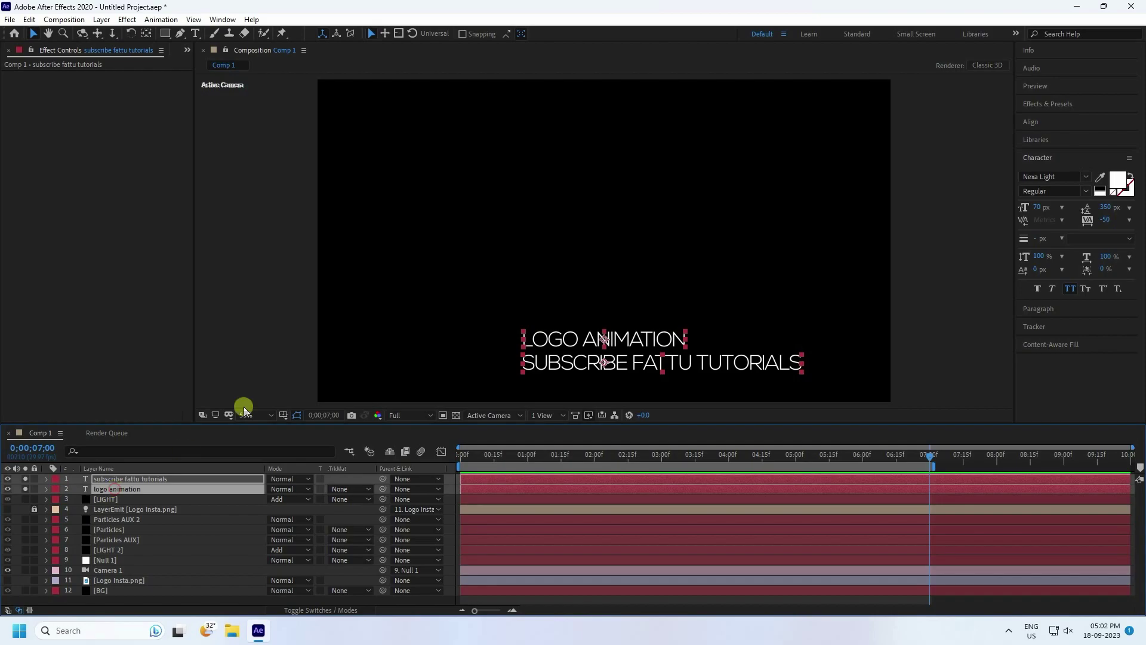
{"action": "left_click", "coordinate": [1036, 122]}
{"action": "left_click", "coordinate": [1047, 152]}
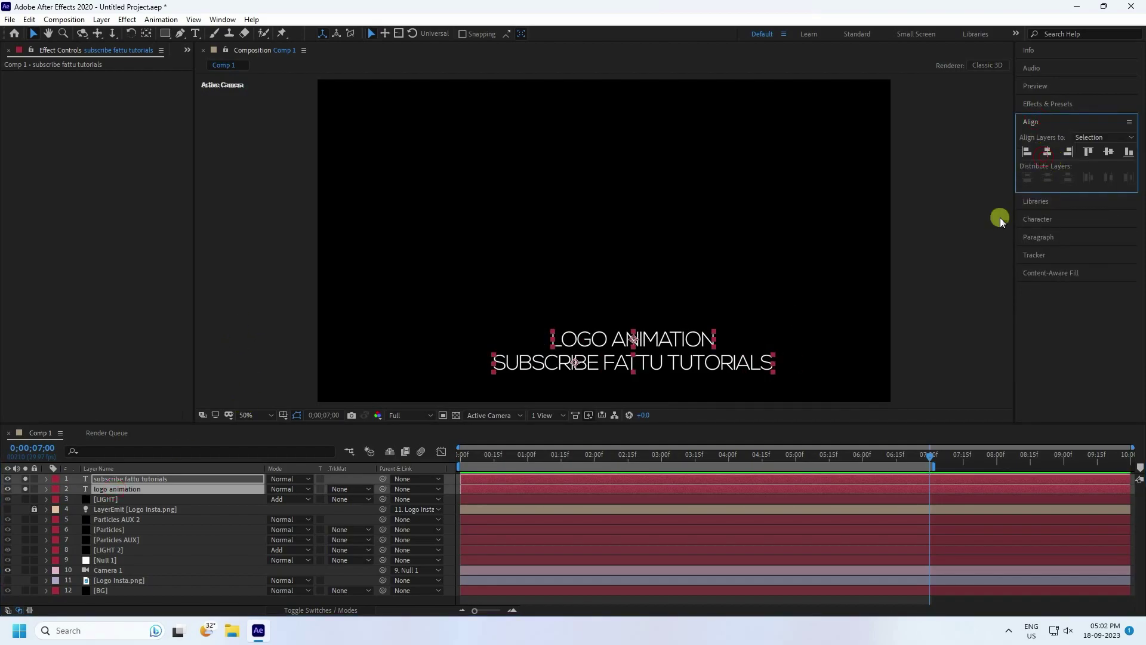
{"action": "left_click", "coordinate": [145, 468]}
{"action": "left_click", "coordinate": [144, 478]}
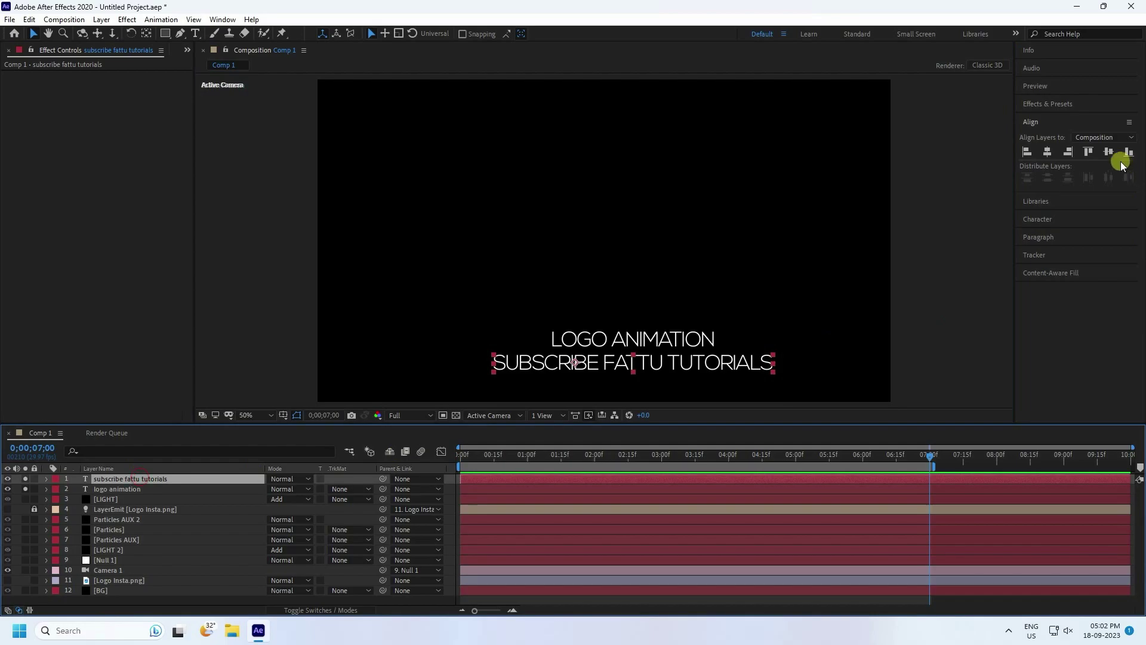
{"action": "left_click", "coordinate": [1048, 152]}
{"action": "left_click", "coordinate": [116, 490], "text": "shift"}
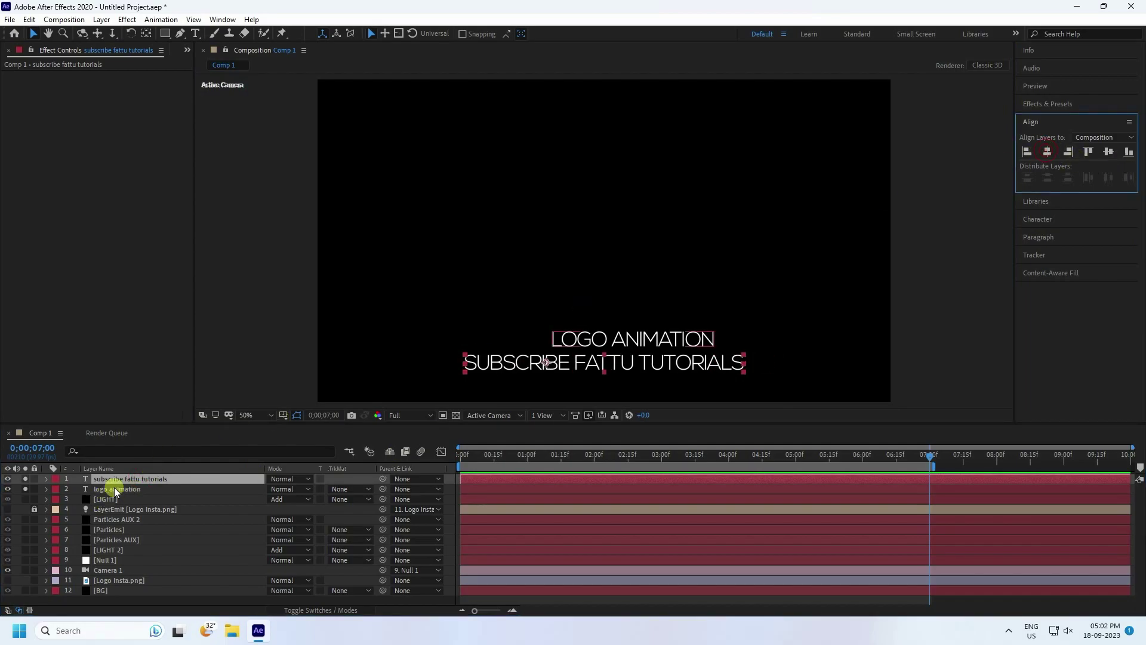
{"action": "left_click", "coordinate": [115, 489]}
{"action": "left_click", "coordinate": [1050, 153]}
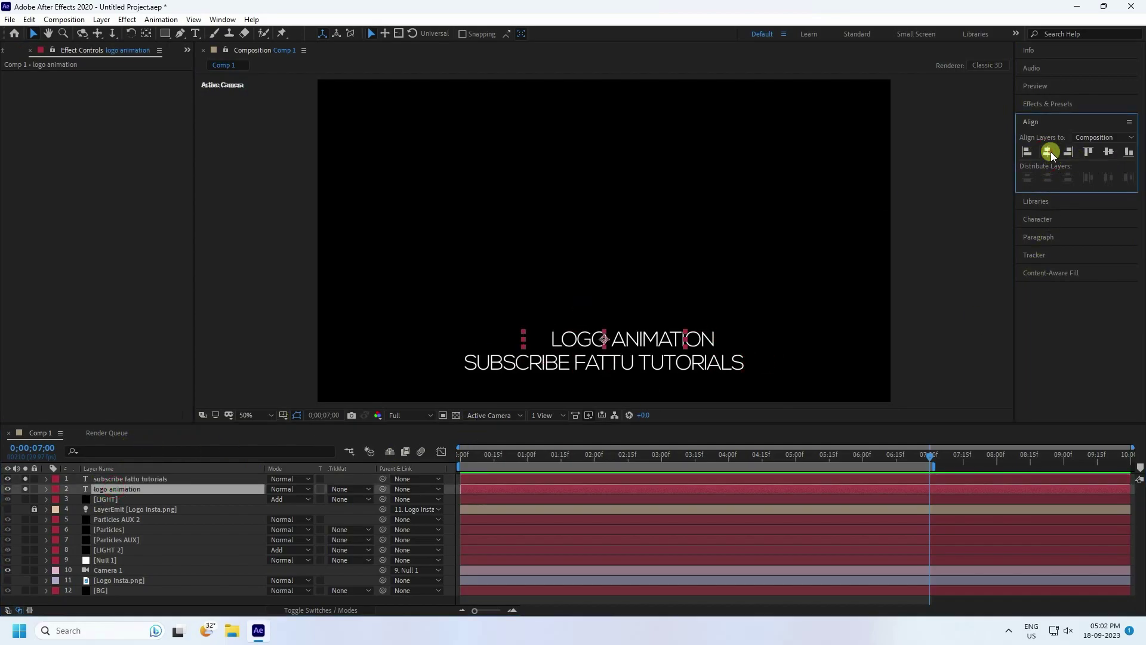
{"action": "left_click", "coordinate": [729, 457]}
{"action": "left_click", "coordinate": [120, 479], "text": "shift"}
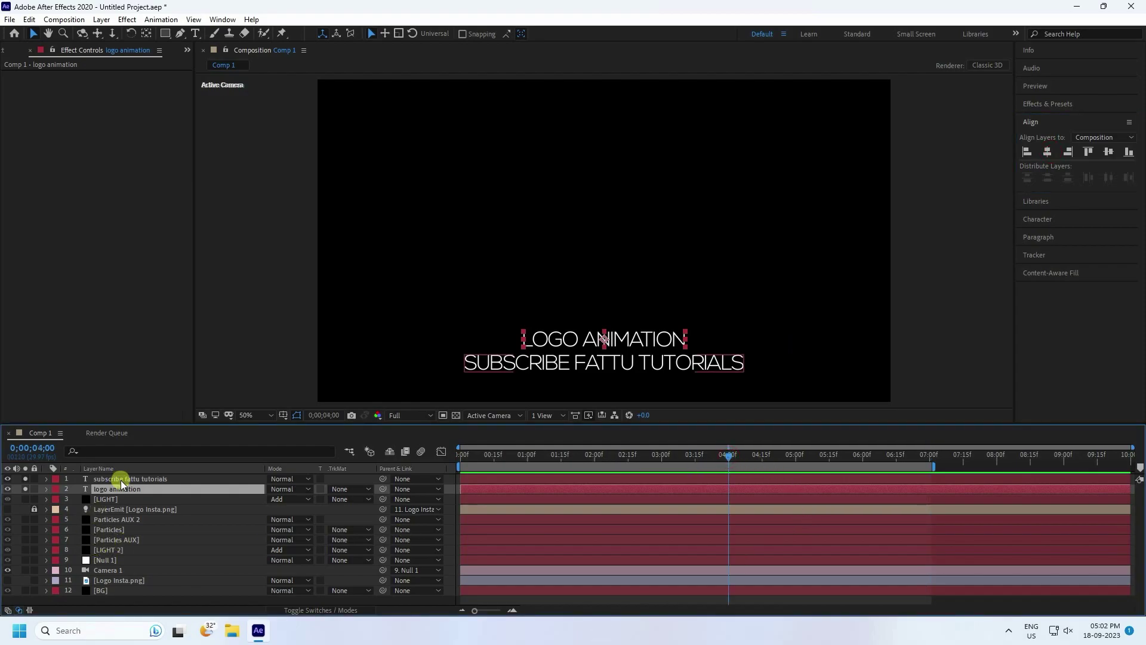
Keyframe both text layers' Opacity at 100% at four seconds and 0% at two seconds
{"action": "left_click", "coordinate": [121, 480], "text": "shift"}
{"action": "key", "text": "t"}
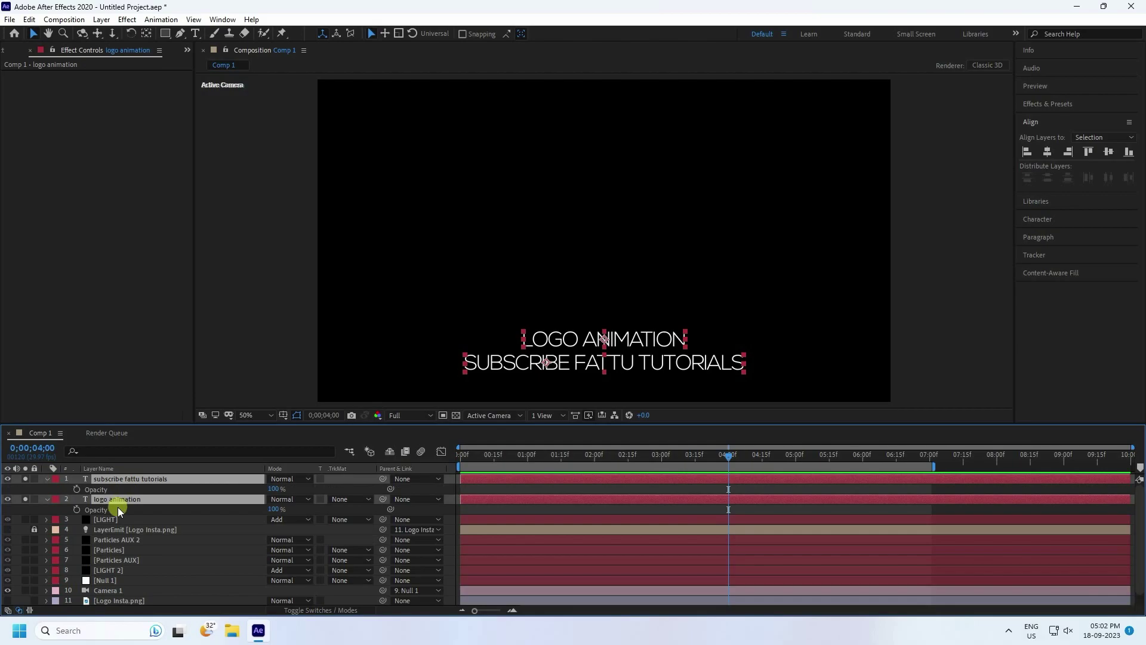
{"action": "left_click", "coordinate": [77, 490]}
{"action": "left_click_drag", "start_coordinate": [658, 454], "coordinate": [596, 464]}
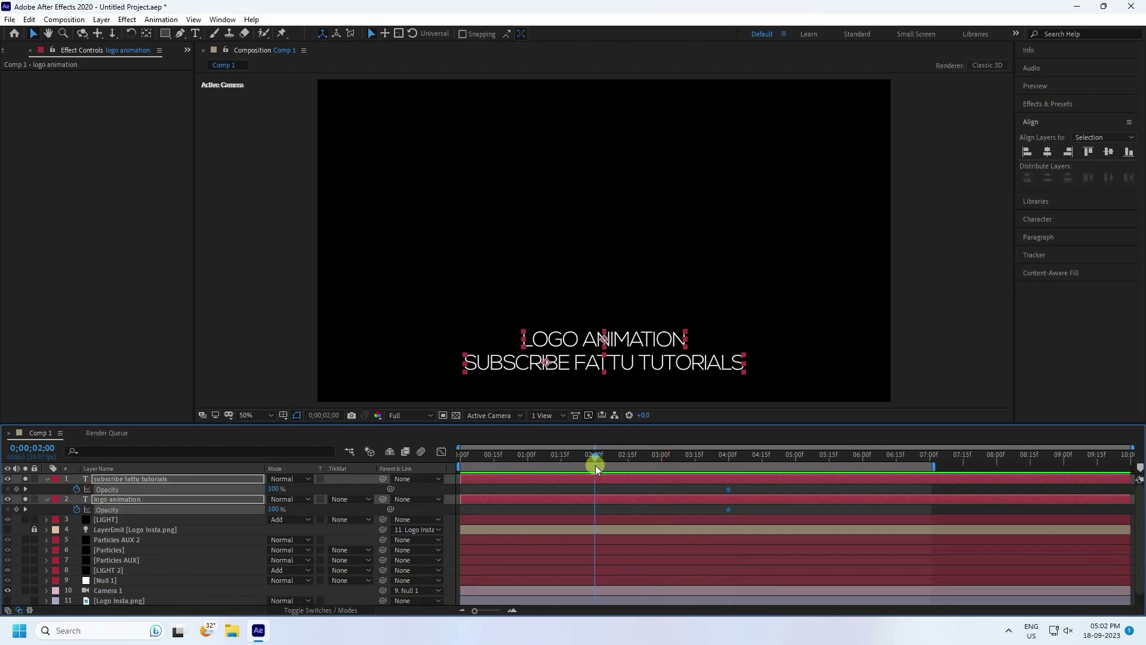
{"action": "left_click_drag", "start_coordinate": [277, 491], "coordinate": [120, 494]}
{"action": "left_click", "coordinate": [654, 488]}
{"action": "left_click_drag", "start_coordinate": [742, 488], "coordinate": [571, 511]}
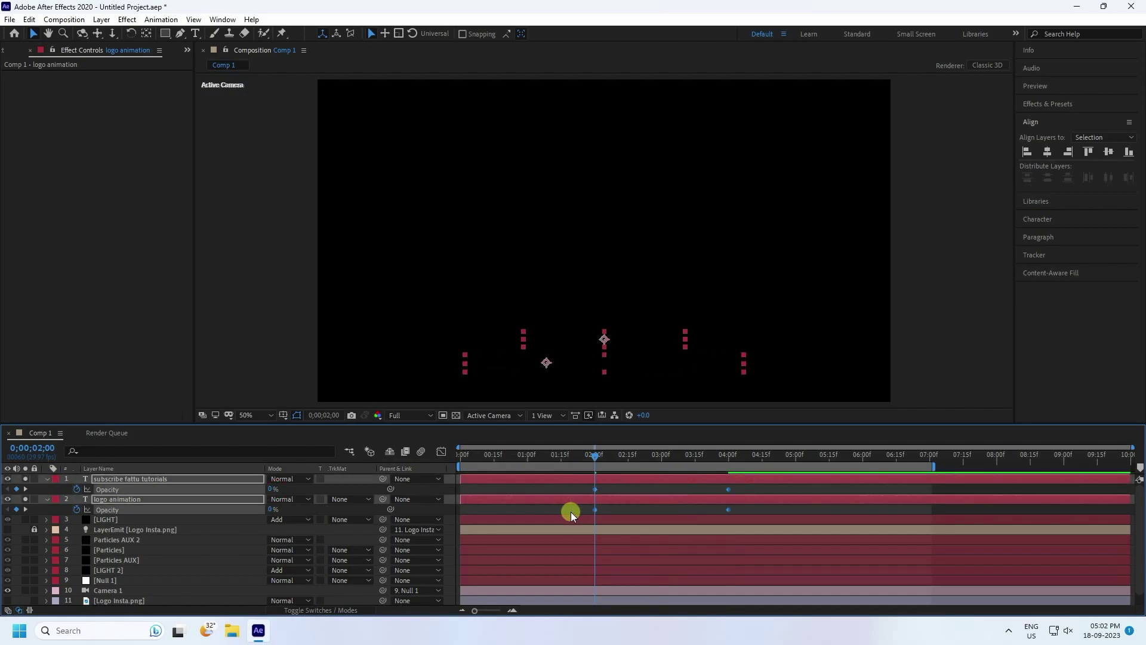
Play the composition preview to check the text fade-in
{"action": "left_click", "coordinate": [1048, 88]}
{"action": "left_click", "coordinate": [1077, 104]}
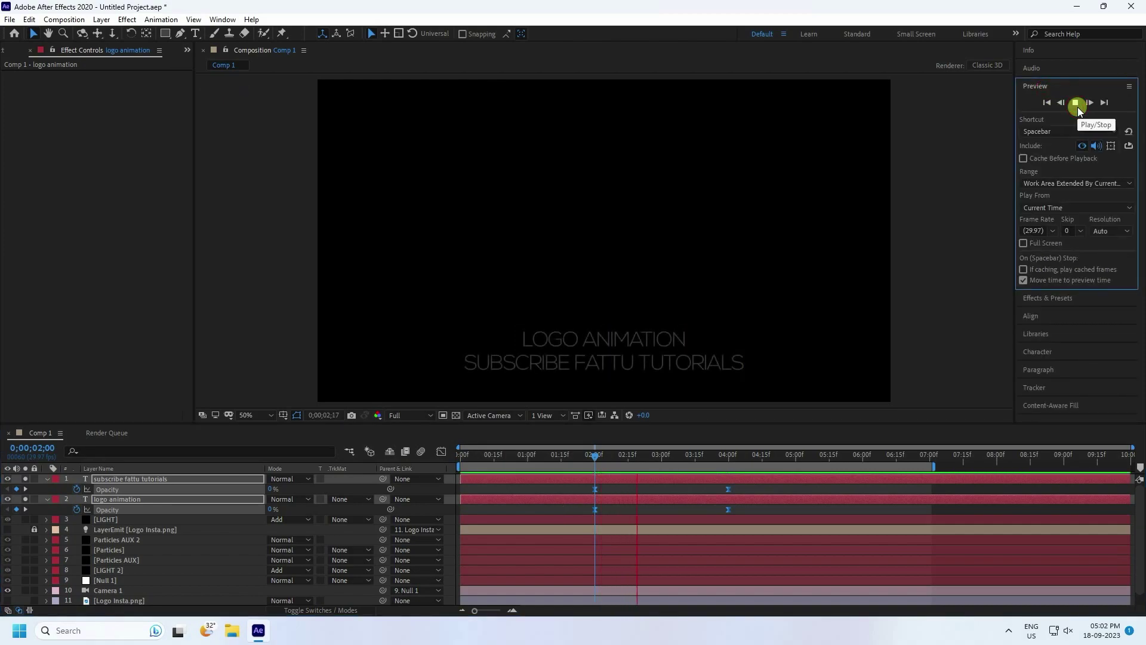
{"action": "left_click", "coordinate": [1077, 106]}
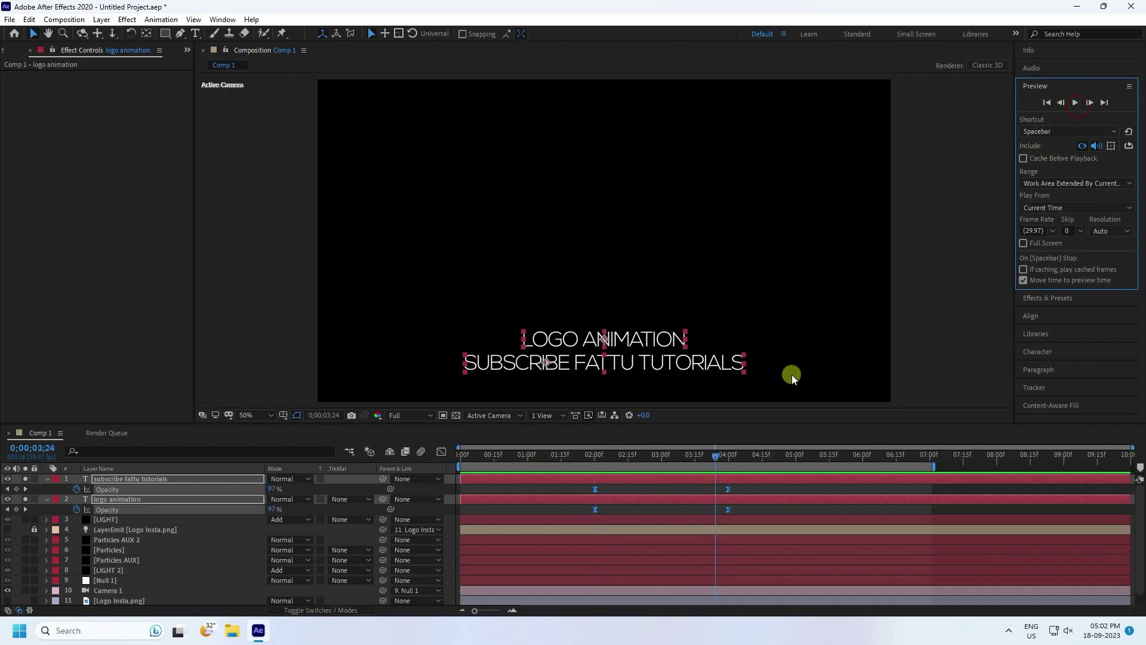
Unsolo the text layer so all layers show, and collapse the text layers' opacity properties
{"action": "left_click", "coordinate": [1047, 102]}
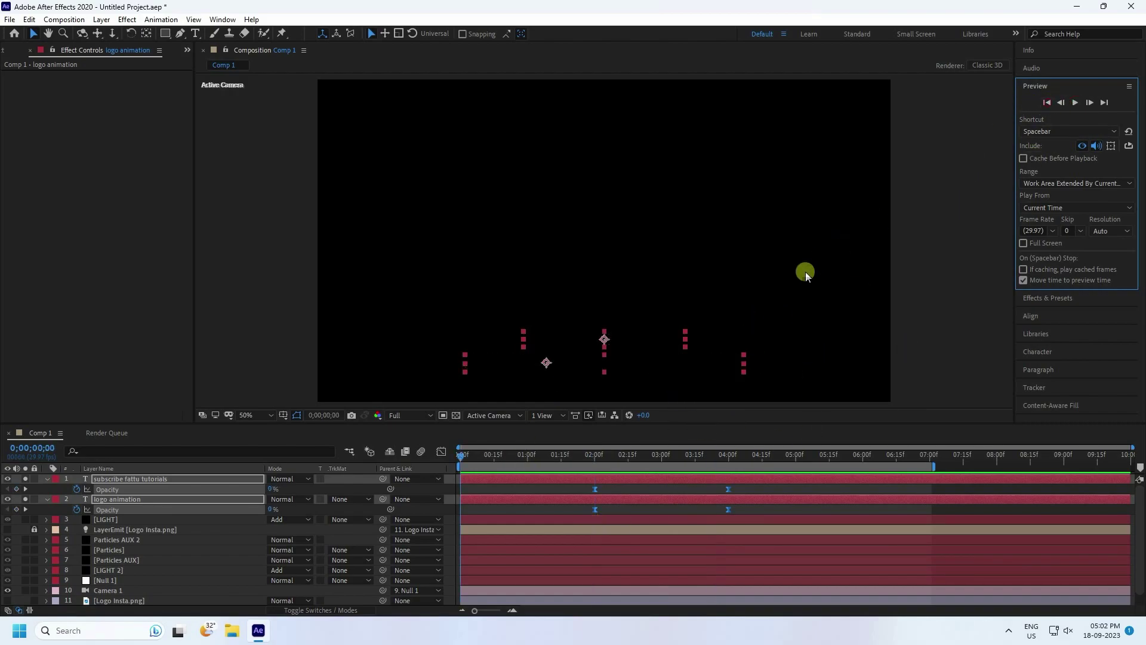
{"action": "left_click", "coordinate": [27, 479]}
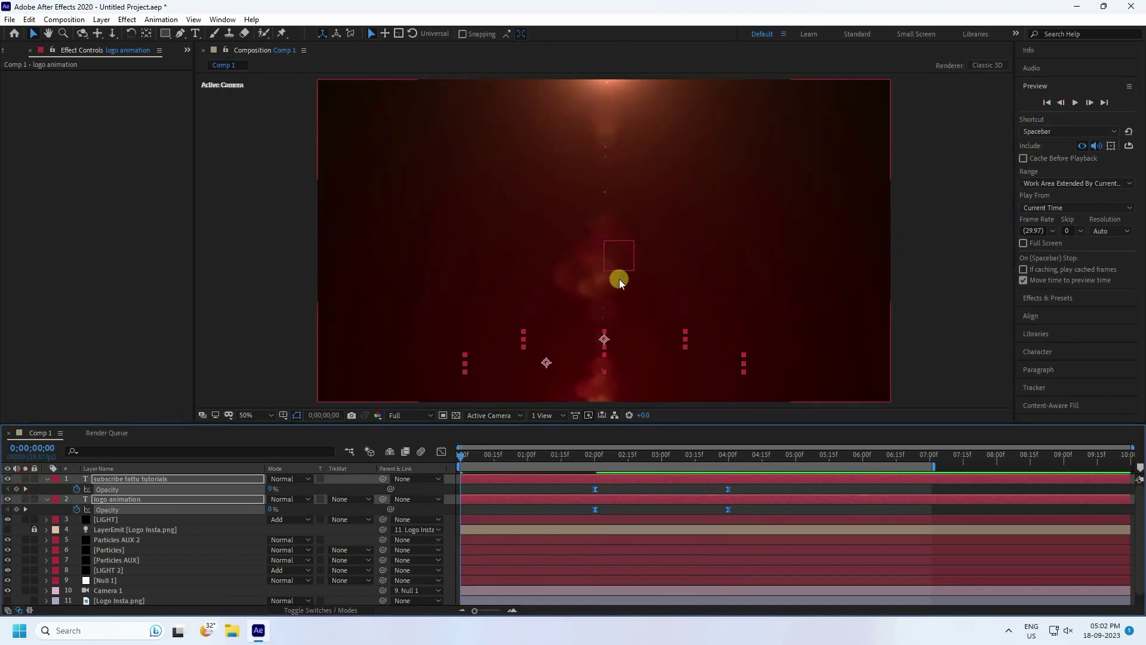
{"action": "left_click", "coordinate": [1074, 102]}
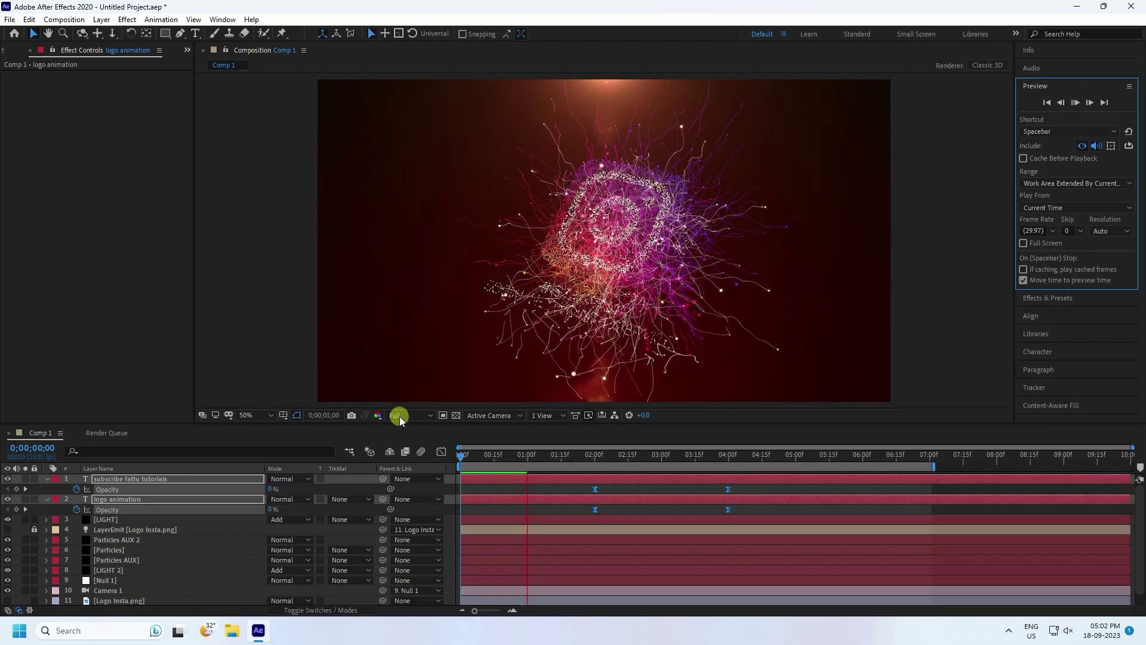
{"action": "left_click", "coordinate": [48, 481]}
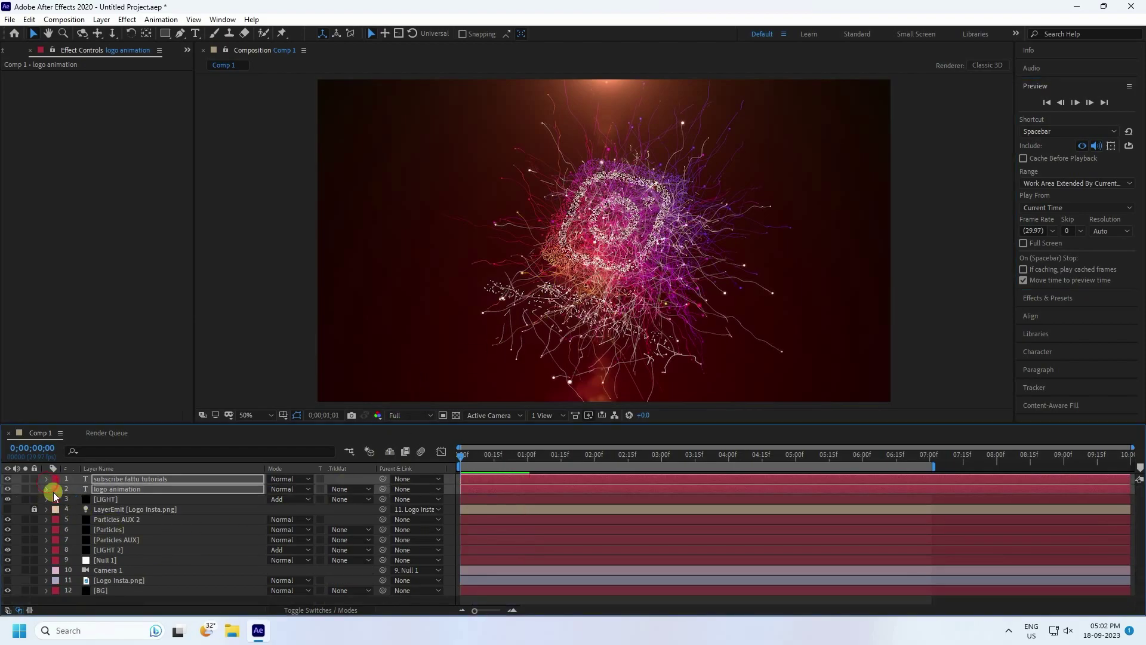
Preview the animation from the start in an enlarged viewer at 100% magnification
{"action": "key", "text": "space"}
{"action": "left_click_drag", "start_coordinate": [435, 423], "coordinate": [418, 499]}
{"action": "key", "text": "space"}
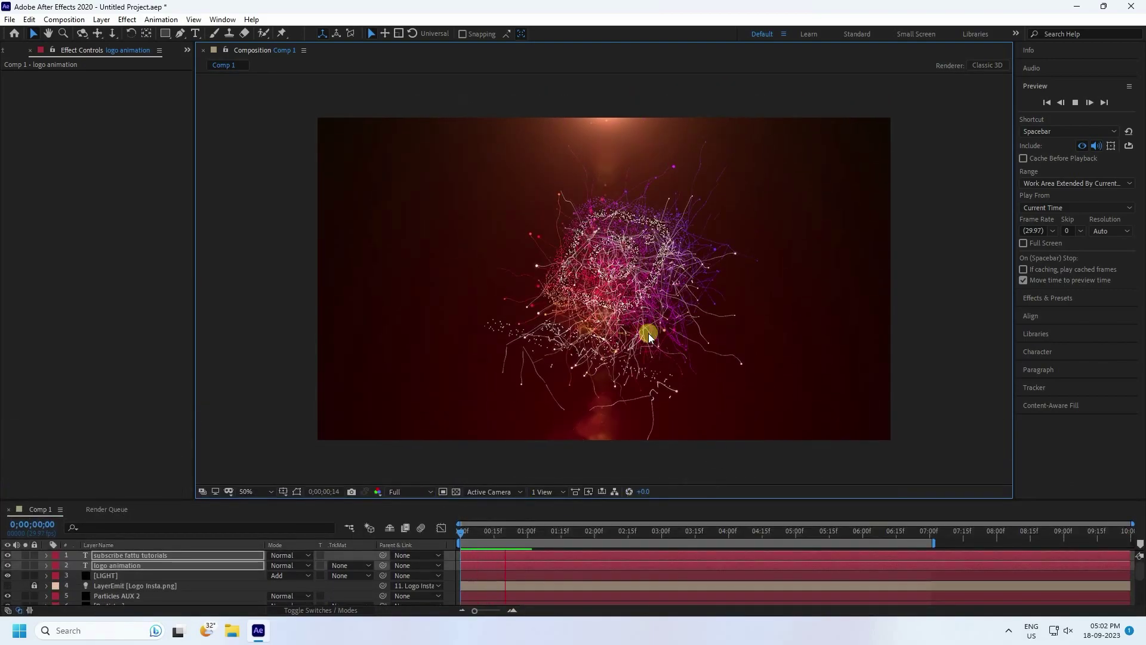
{"action": "scroll", "coordinate": [647, 333], "scroll_direction": "up", "scroll_amount": 2}
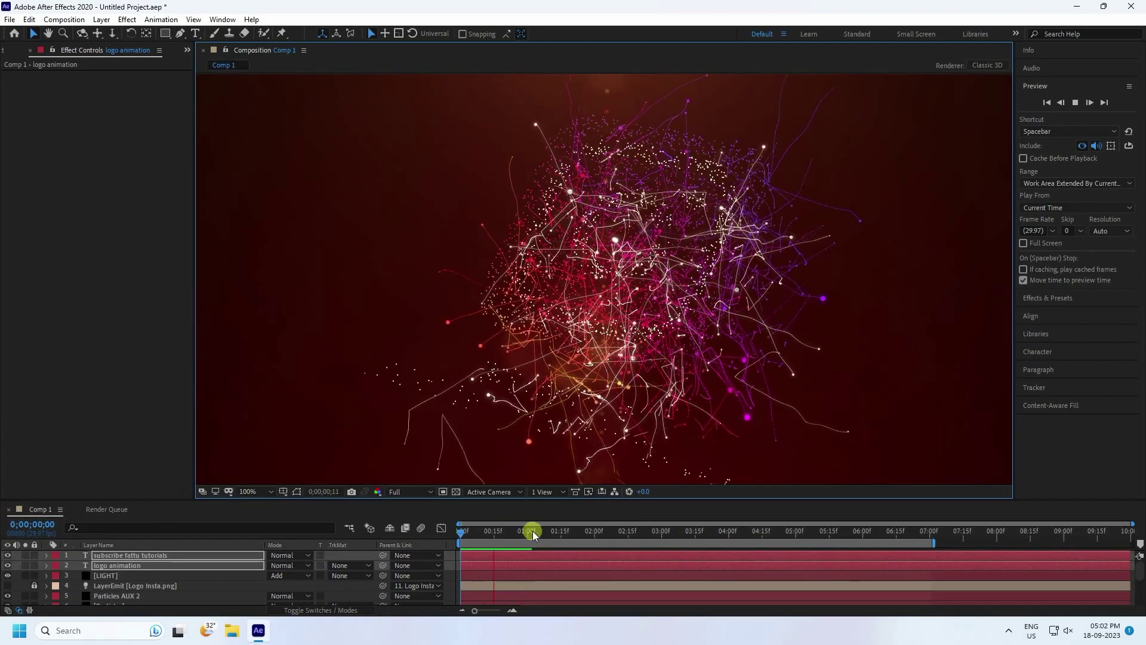